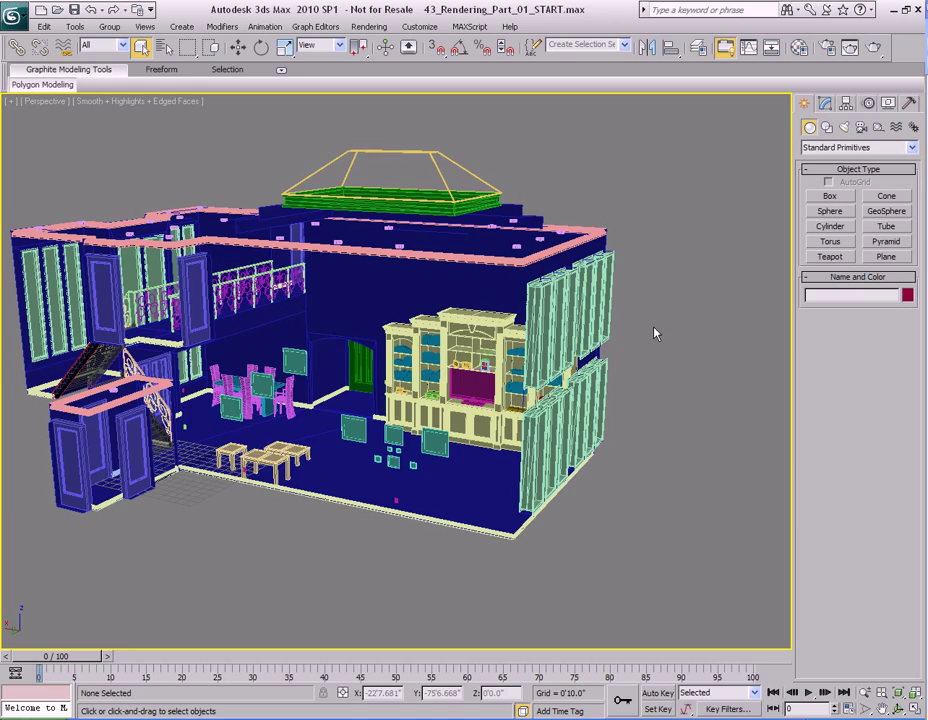
Step: Inspect the two-storey interior model from the outside and up close around the wall cabinet
{"action": "middle_click_drag", "start_coordinate": [590, 370], "coordinate": [510, 388], "text": "alt"}
{"action": "scroll", "coordinate": [464, 387], "scroll_direction": "up", "scroll_amount": 8}
{"action": "scroll", "coordinate": [464, 387], "scroll_direction": "up", "scroll_amount": 5}
{"action": "scroll", "coordinate": [502, 401], "scroll_direction": "down", "scroll_amount": 10}
{"action": "scroll", "coordinate": [508, 385], "scroll_direction": "down", "scroll_amount": 3}
{"action": "scroll", "coordinate": [530, 385], "scroll_direction": "down", "scroll_amount": 6}
{"action": "scroll", "coordinate": [513, 385], "scroll_direction": "up", "scroll_amount": 4}
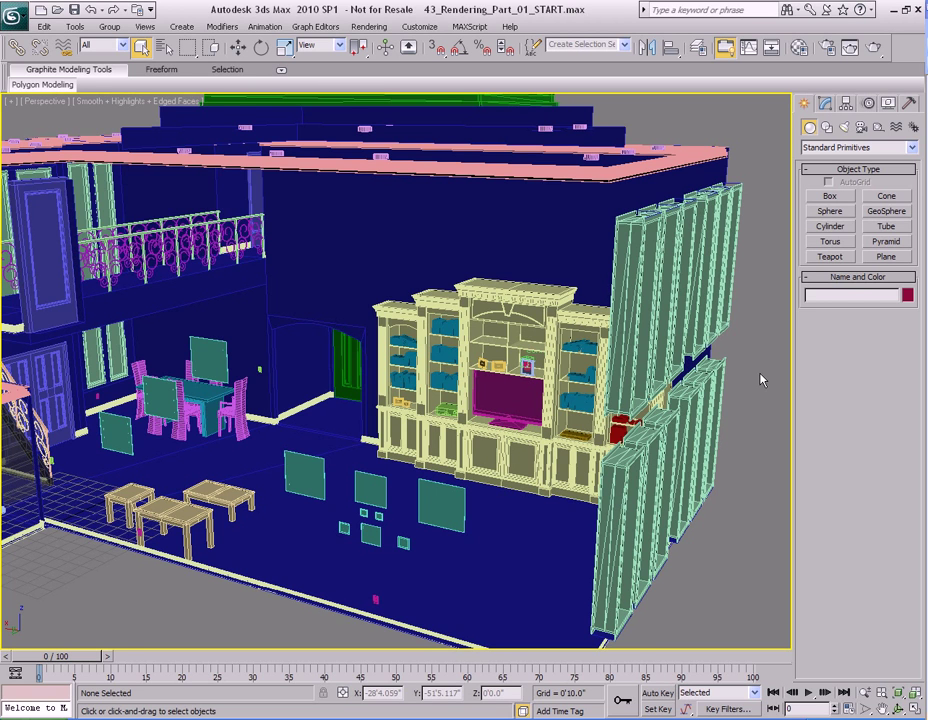
Step: Assign mental ray Renderer as the production renderer in the render setup
{"action": "left_click", "coordinate": [369, 27]}
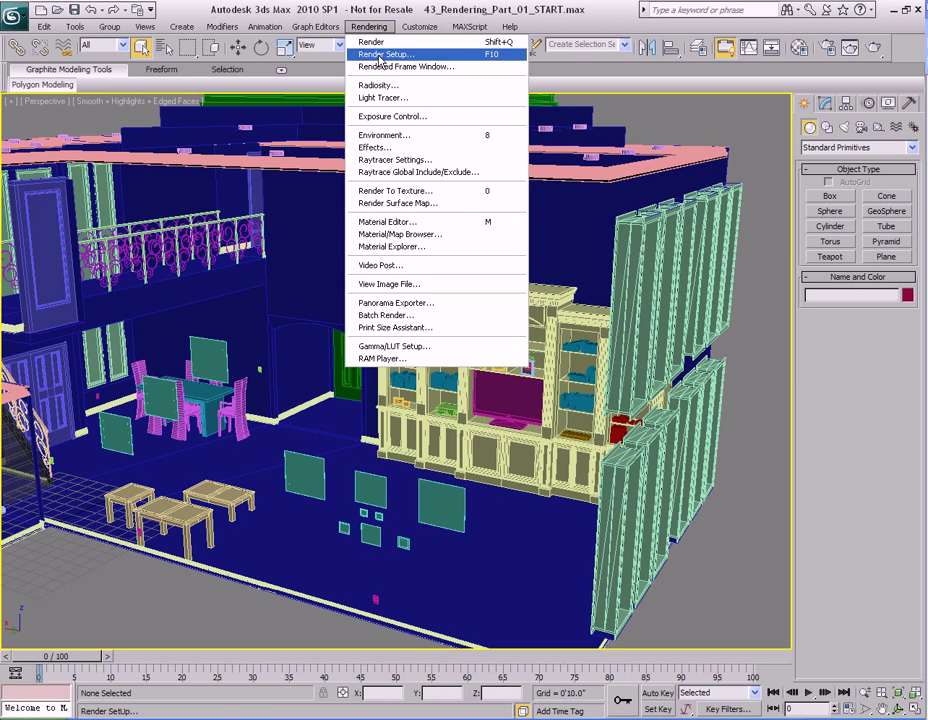
{"action": "left_click", "coordinate": [490, 55]}
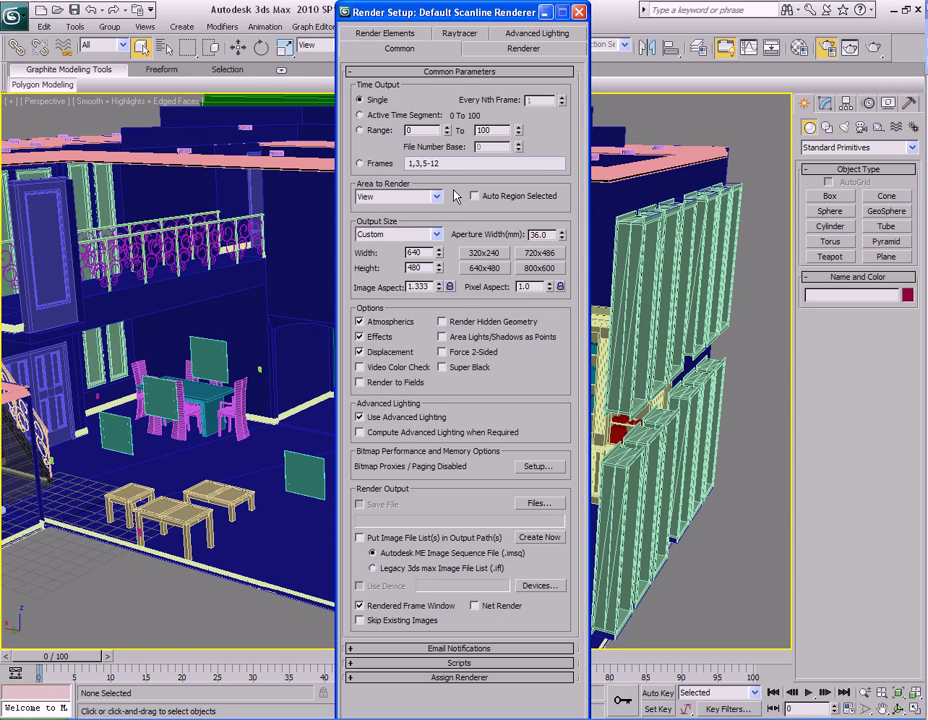
{"action": "right_click", "coordinate": [440, 92]}
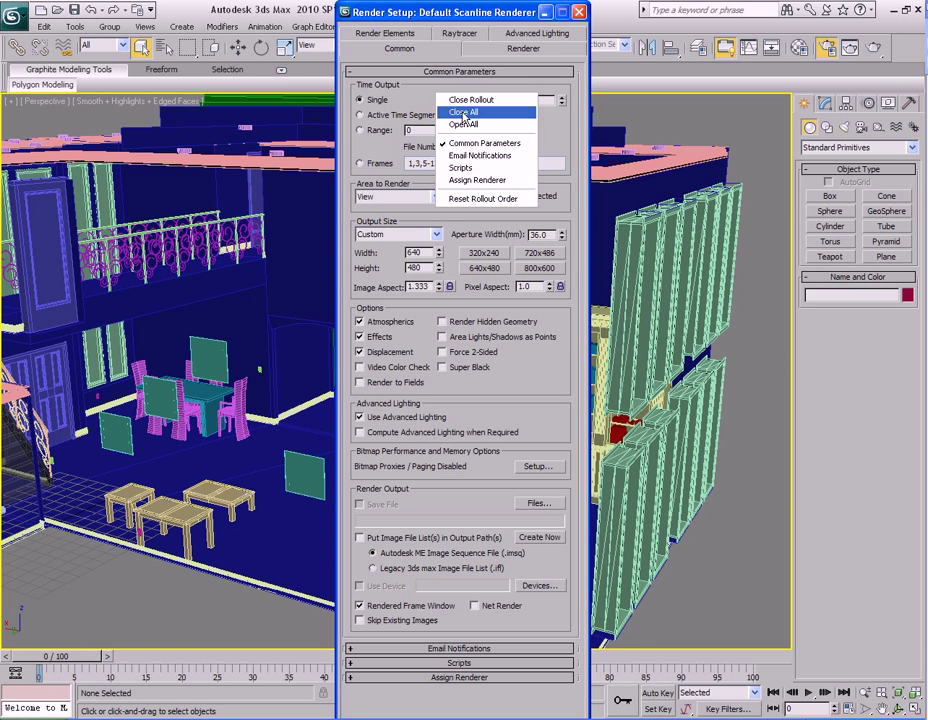
{"action": "left_click", "coordinate": [465, 113]}
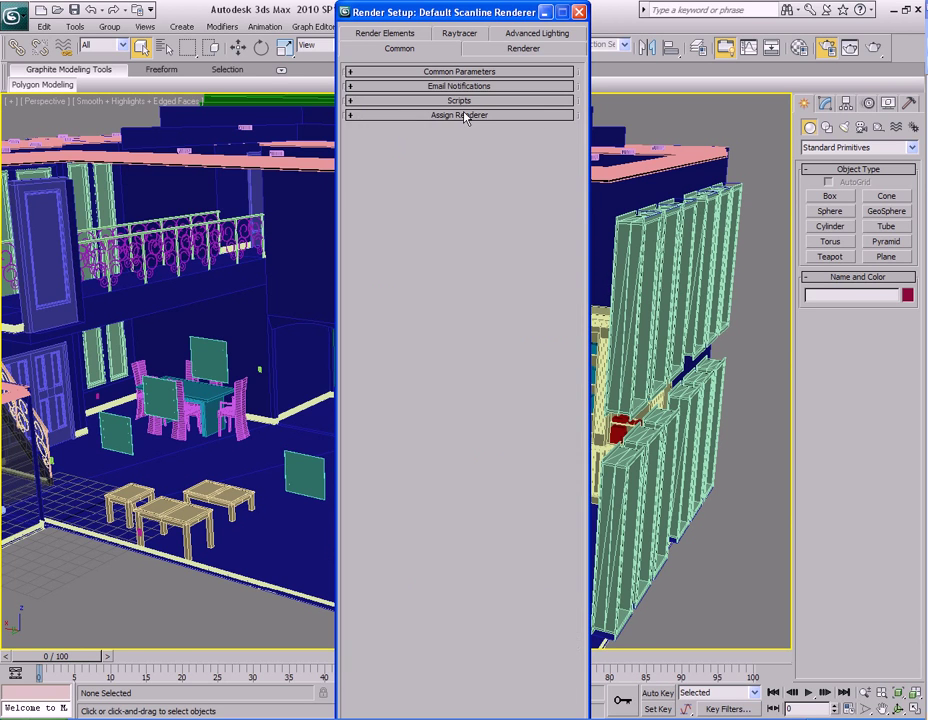
{"action": "left_click", "coordinate": [468, 115]}
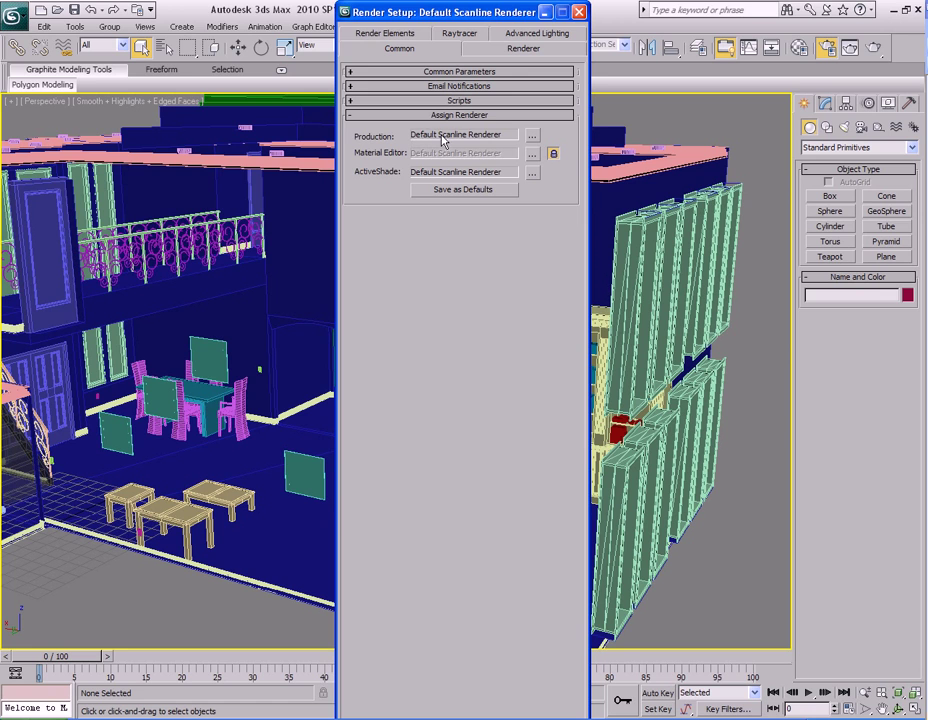
{"action": "left_click", "coordinate": [533, 139]}
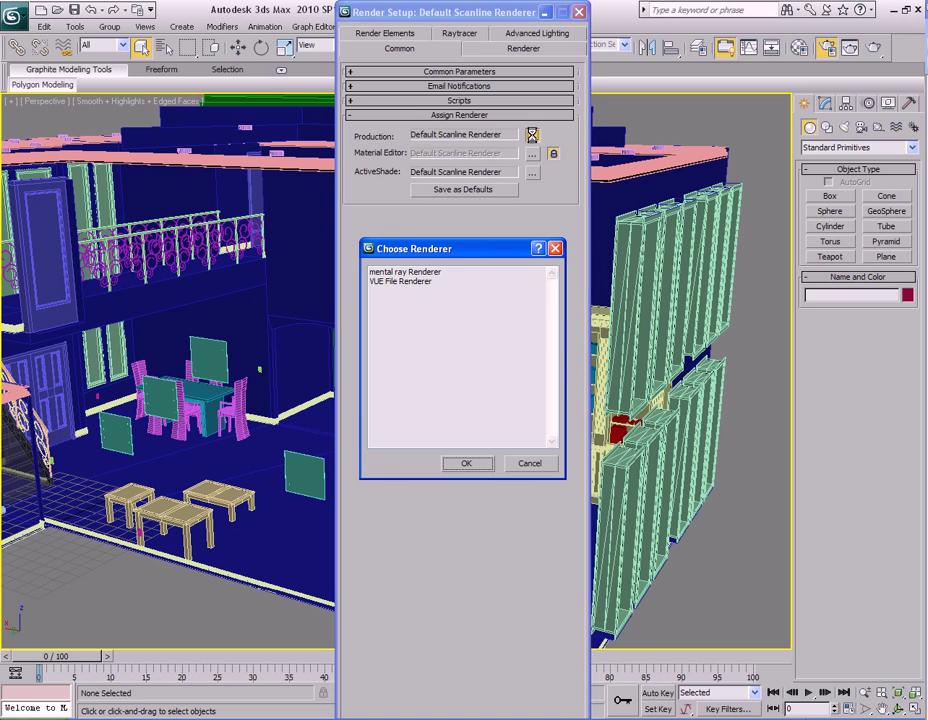
{"action": "left_click", "coordinate": [405, 272]}
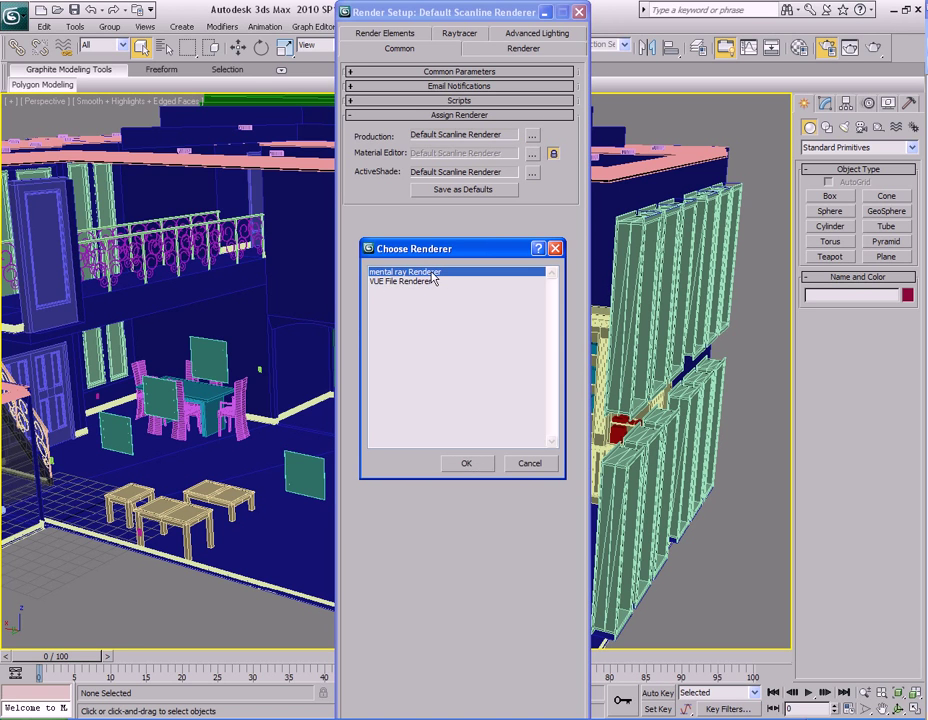
{"action": "left_click", "coordinate": [466, 463]}
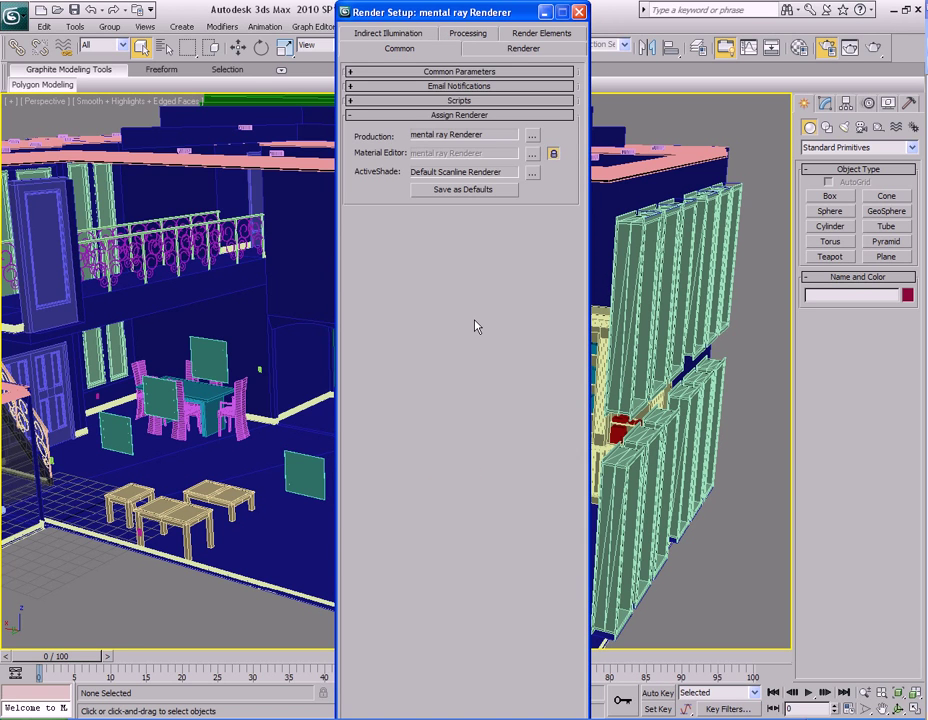
{"action": "left_click", "coordinate": [578, 12]}
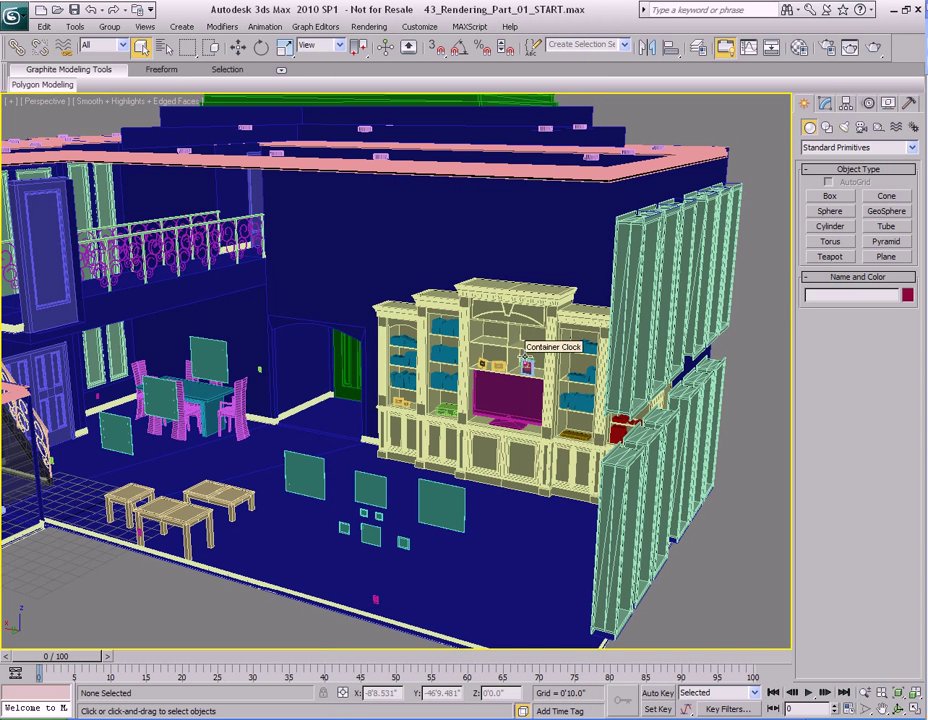
Step: Render the perspective view and disable Final Gather in the rendered frame settings
{"action": "key", "text": "shift+q"}
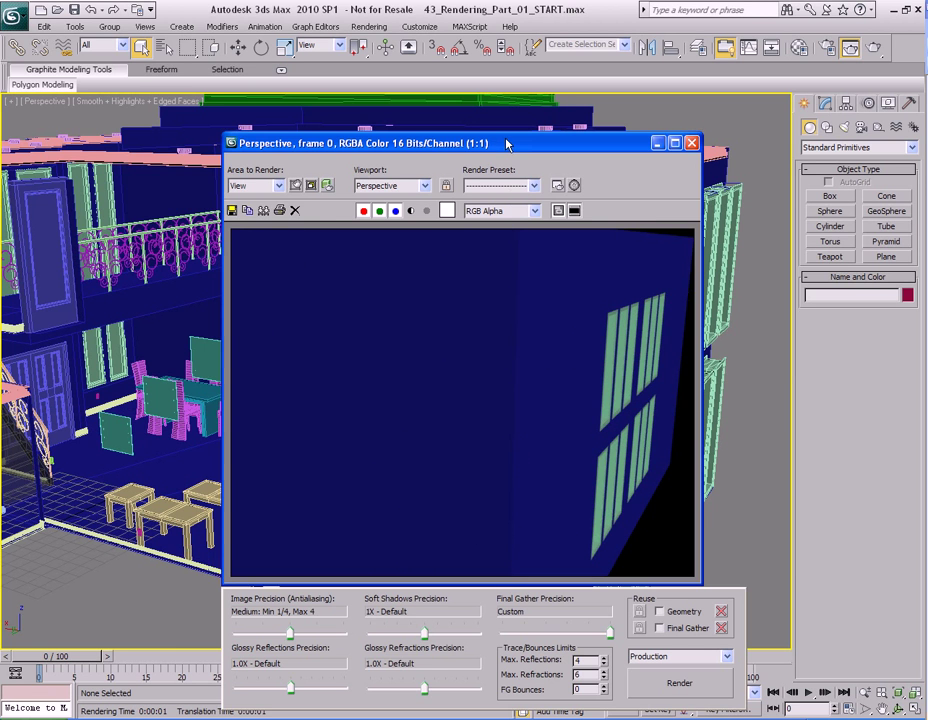
{"action": "left_click_drag", "start_coordinate": [505, 143], "coordinate": [454, 47]}
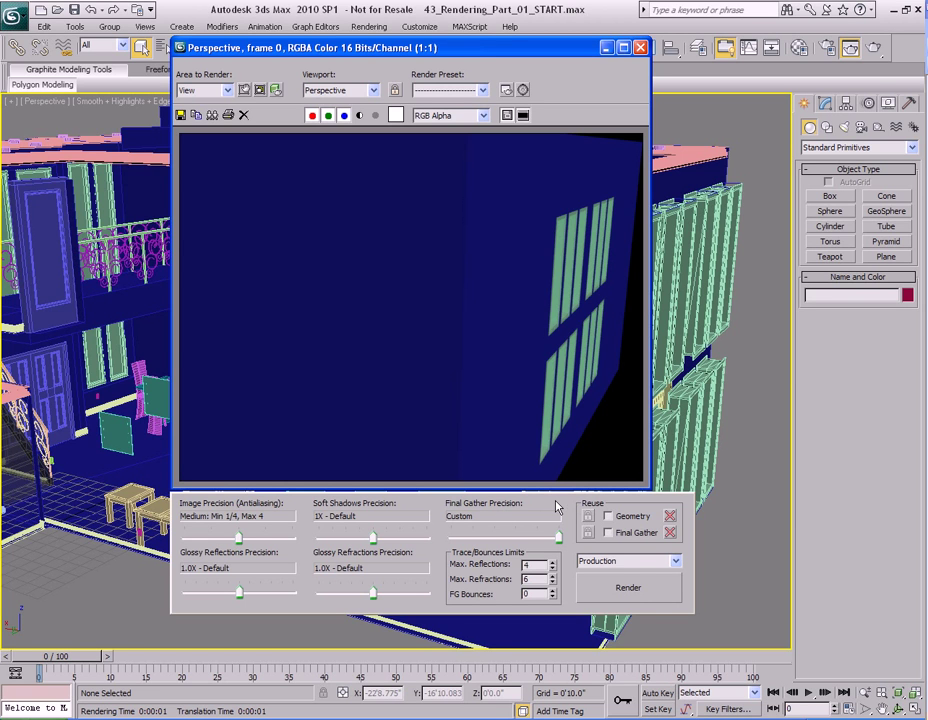
{"action": "left_click_drag", "start_coordinate": [558, 545], "coordinate": [454, 541]}
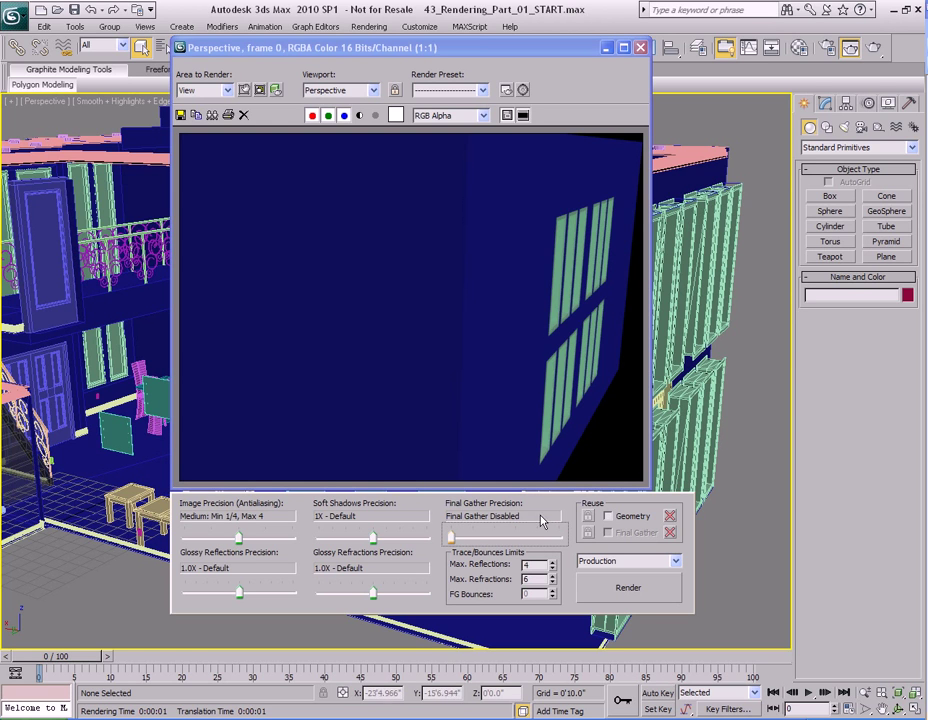
{"action": "left_click", "coordinate": [640, 47]}
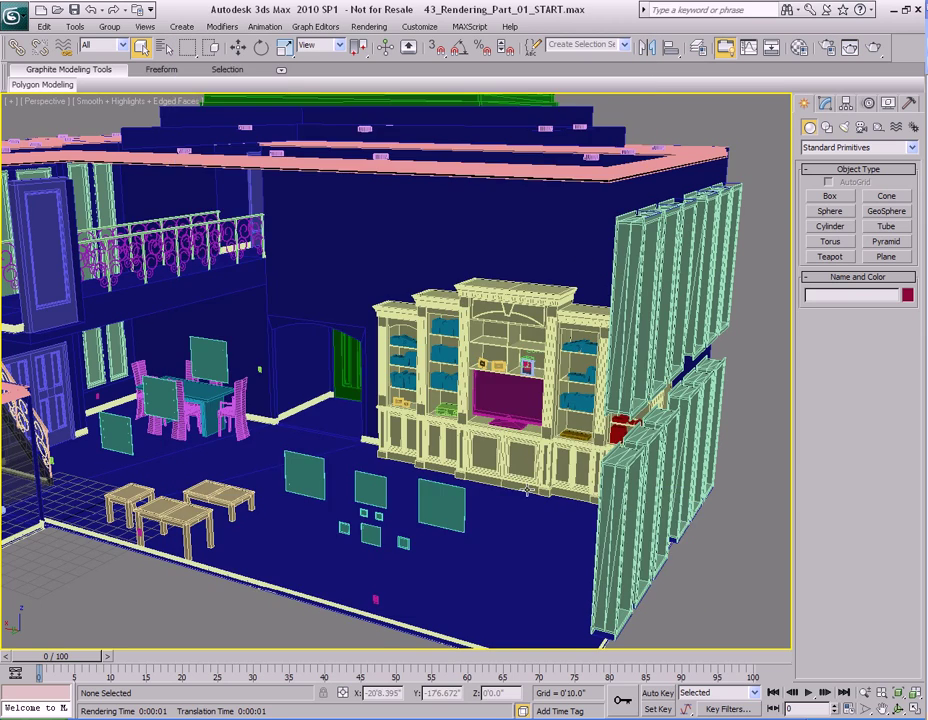
Step: Unhide the "skylight original" object by name
{"action": "scroll", "coordinate": [501, 451], "scroll_direction": "down", "scroll_amount": 4}
{"action": "middle_click_drag", "start_coordinate": [484, 437], "coordinate": [466, 396], "text": "alt"}
{"action": "scroll", "coordinate": [466, 395], "scroll_direction": "up", "scroll_amount": 5}
{"action": "scroll", "coordinate": [428, 437], "scroll_direction": "down", "scroll_amount": 3}
{"action": "right_click", "coordinate": [548, 252]}
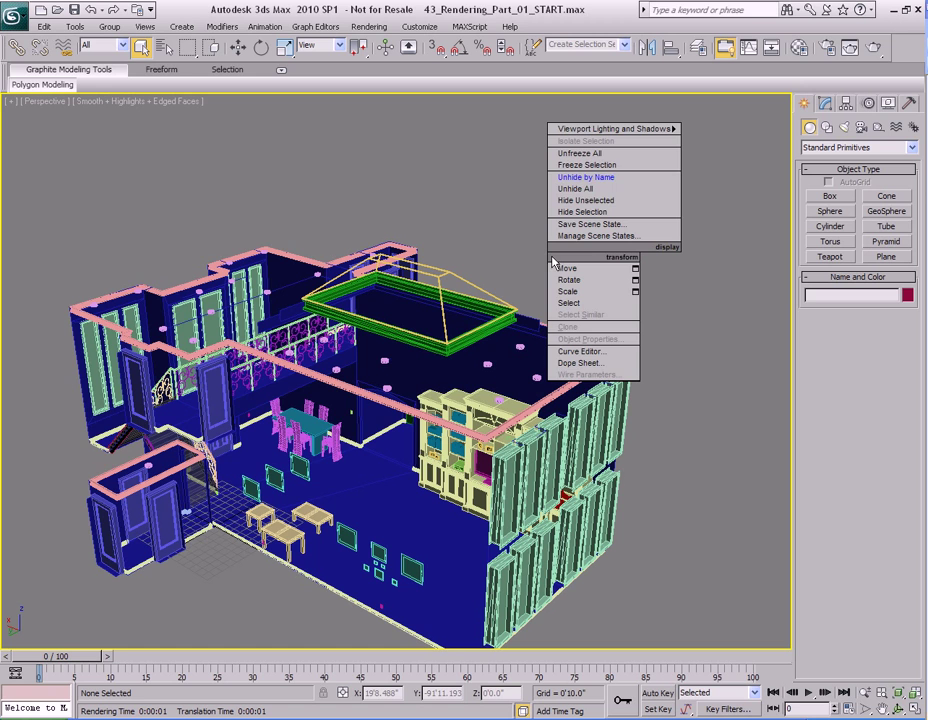
{"action": "left_click", "coordinate": [588, 178]}
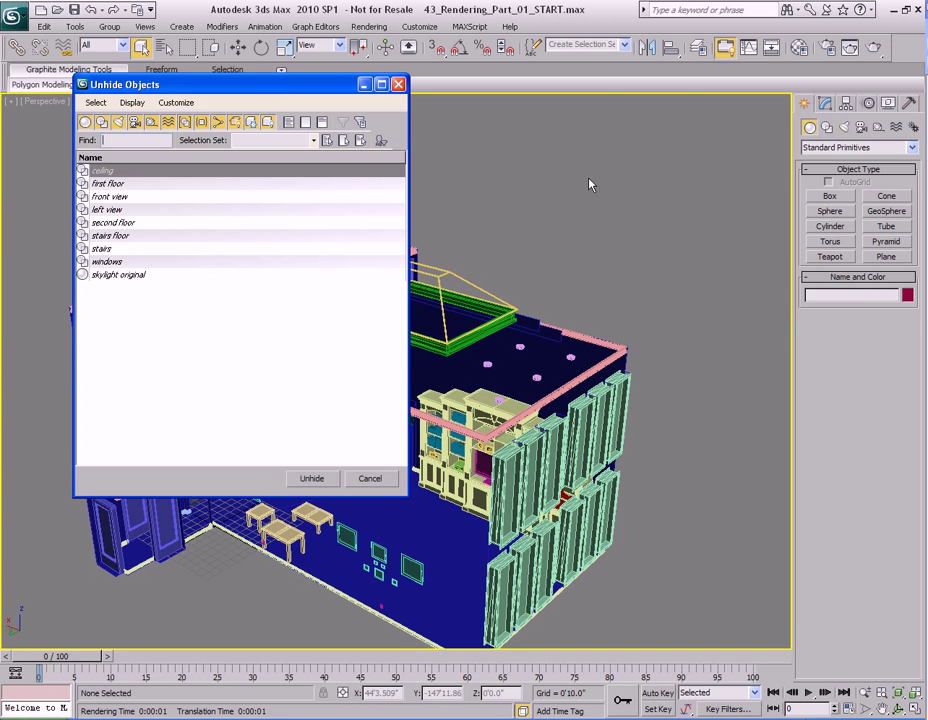
{"action": "left_click", "coordinate": [104, 275]}
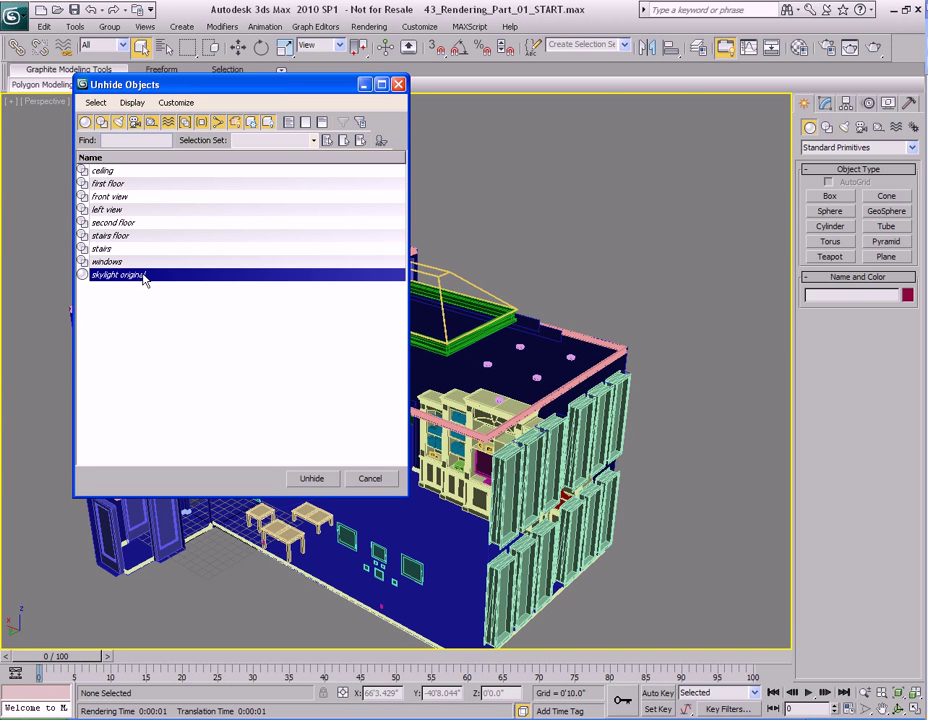
{"action": "left_click", "coordinate": [306, 478]}
Step: Select all polygons of the "skylight original" object and flip their normals
{"action": "scroll", "coordinate": [404, 300], "scroll_direction": "up", "scroll_amount": 4}
{"action": "middle_click_drag", "start_coordinate": [404, 300], "coordinate": [383, 418]}
{"action": "scroll", "coordinate": [381, 419], "scroll_direction": "up", "scroll_amount": 3}
{"action": "left_click", "coordinate": [526, 451]}
{"action": "scroll", "coordinate": [526, 451], "scroll_direction": "down", "scroll_amount": 5}
{"action": "key", "text": "4"}
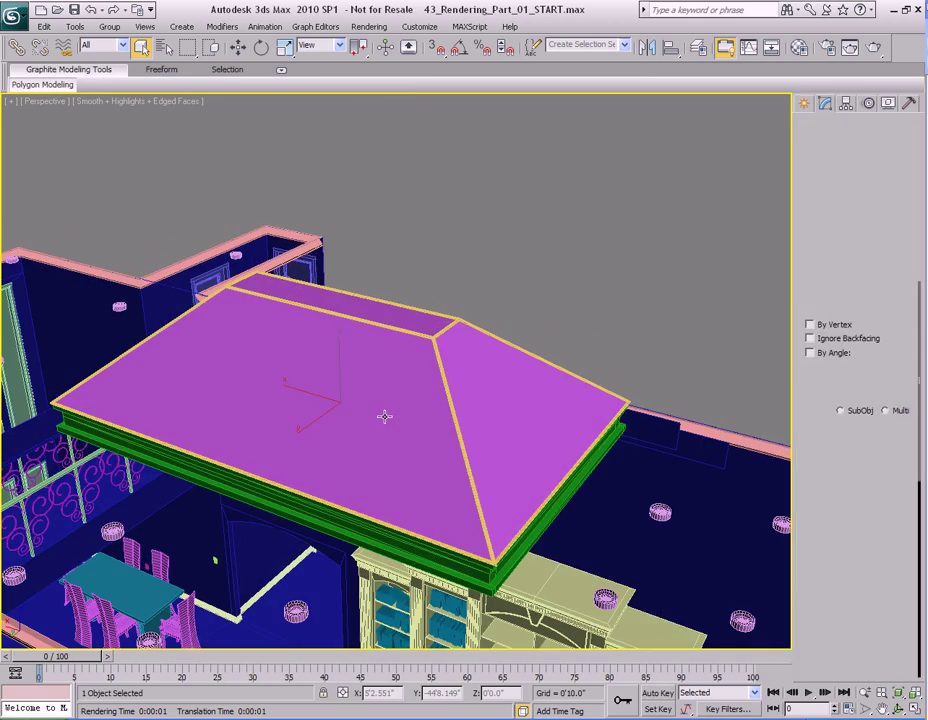
{"action": "key", "text": "ctrl+a"}
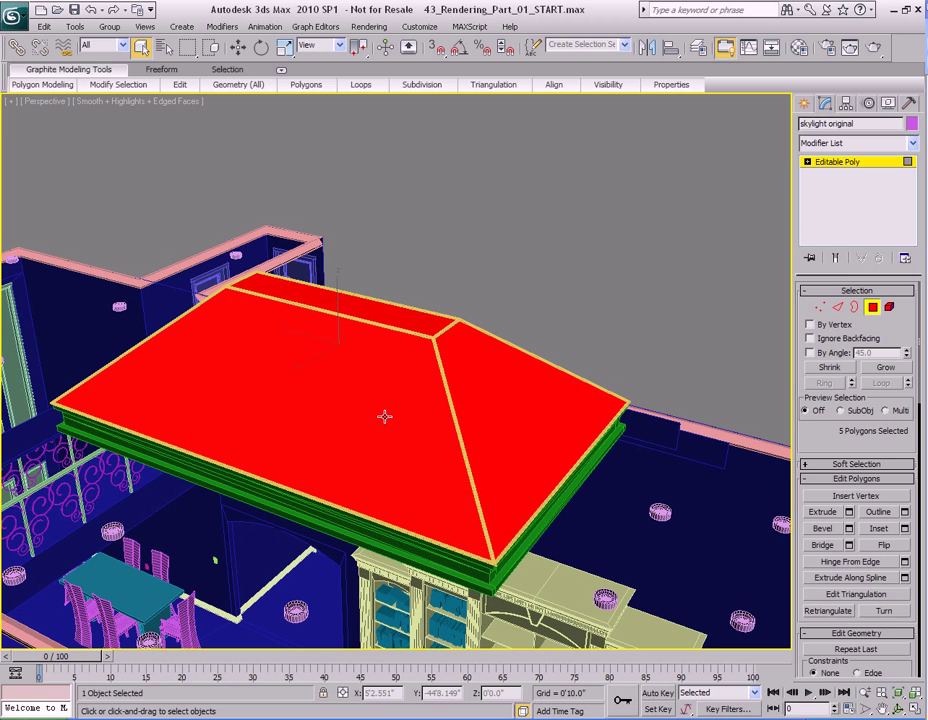
{"action": "right_click", "coordinate": [365, 343]}
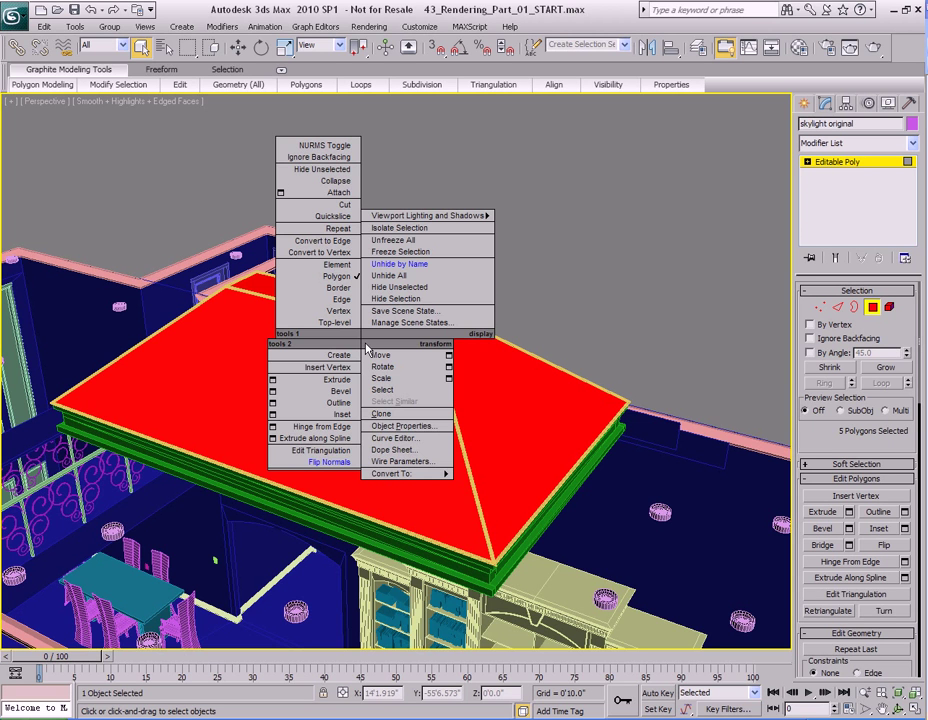
{"action": "left_click", "coordinate": [333, 462]}
Step: Test-render the skylight from inside the room, and leave polygon editing
{"action": "middle_click_drag", "start_coordinate": [338, 458], "coordinate": [462, 429], "text": "alt"}
{"action": "key", "text": "shift+q"}
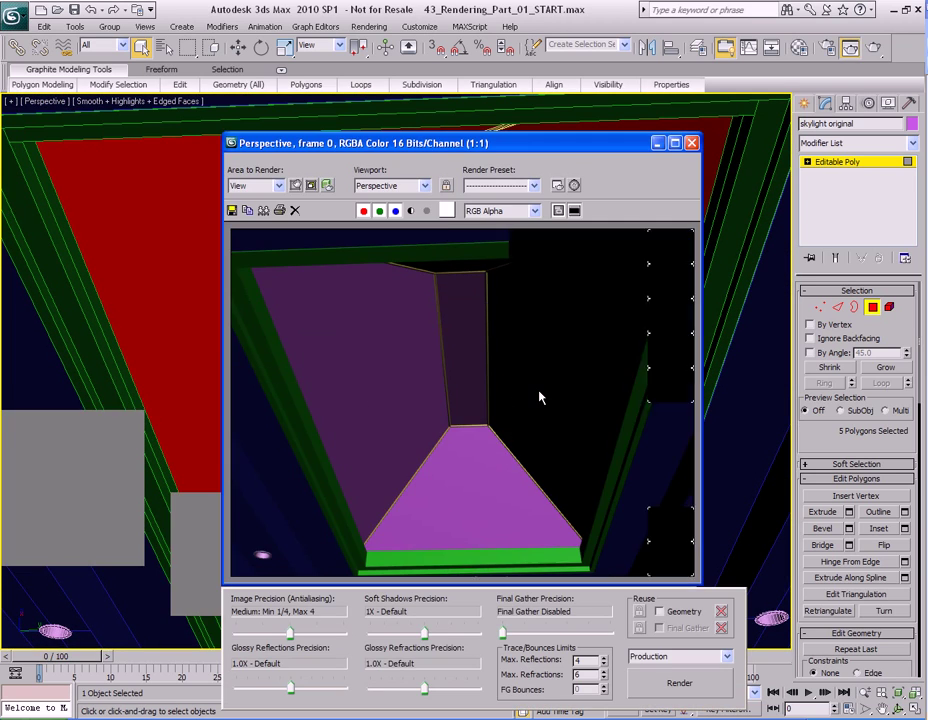
{"action": "left_click", "coordinate": [700, 143]}
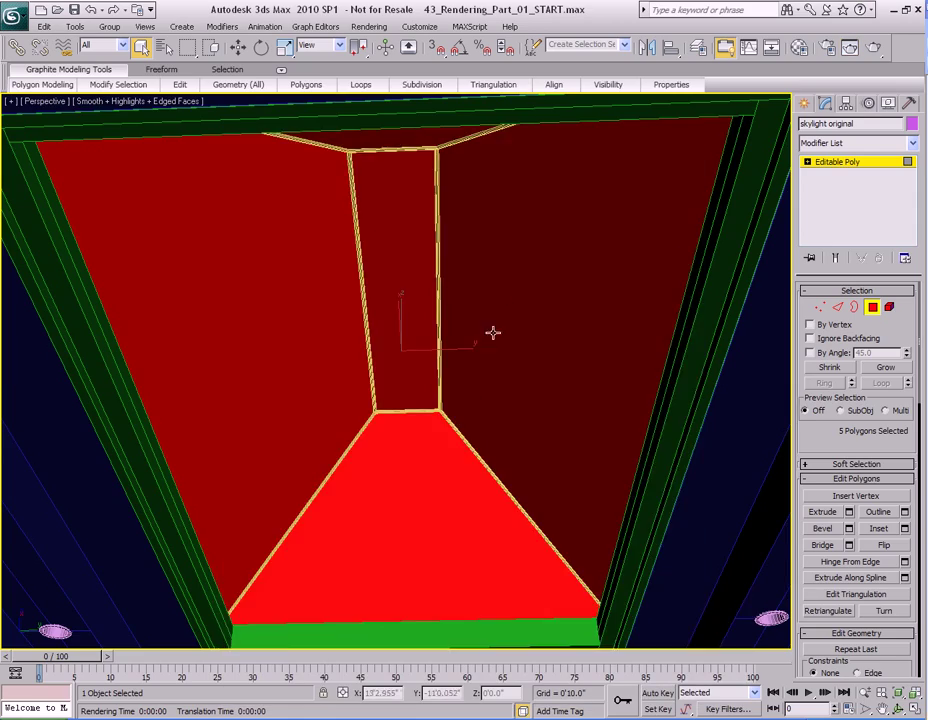
{"action": "key", "text": "shift+z"}
{"action": "key", "text": "shift+z"}
{"action": "key", "text": "shift+z"}
{"action": "key", "text": "shift+z"}
{"action": "key", "text": "shift+z"}
{"action": "key", "text": "4"}
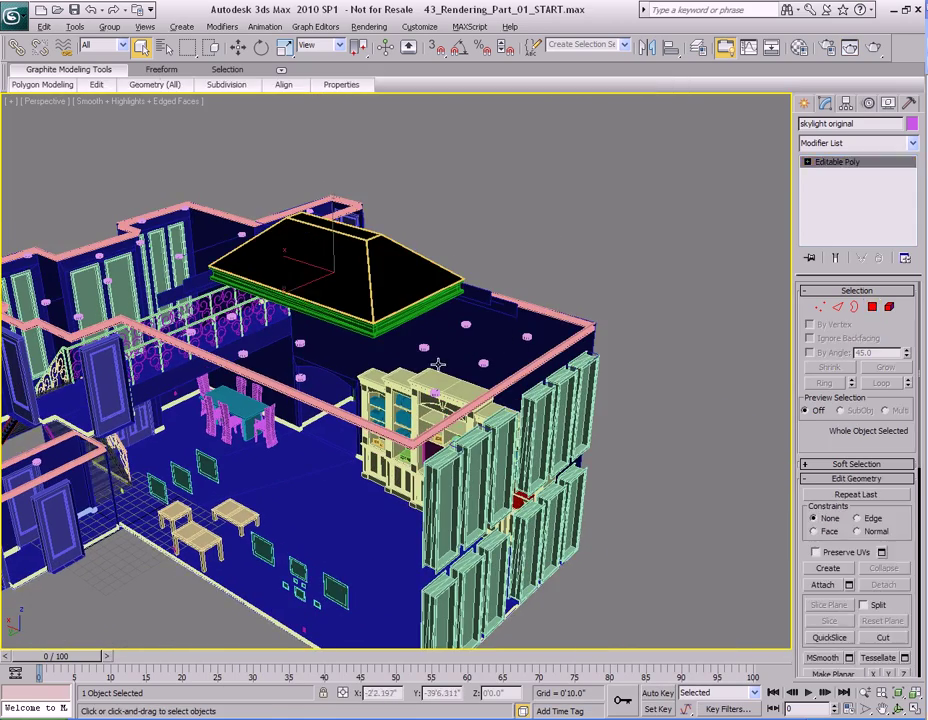
Step: Select the HDTV in the wall cabinet and frame it closely in the view
{"action": "key", "text": "shift+z"}
{"action": "key", "text": "shift+z"}
{"action": "key", "text": "shift+z"}
{"action": "key", "text": "shift+z"}
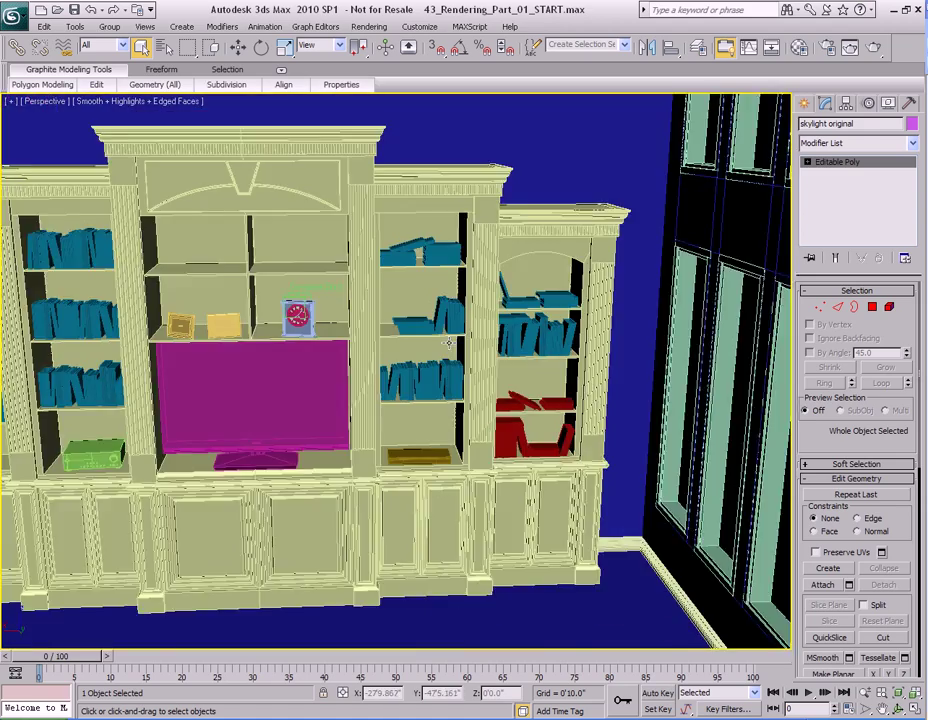
{"action": "key", "text": "shift+z"}
{"action": "key", "text": "shift+z"}
{"action": "key", "text": "shift+z"}
{"action": "left_click", "coordinate": [356, 420]}
{"action": "key", "text": "z"}
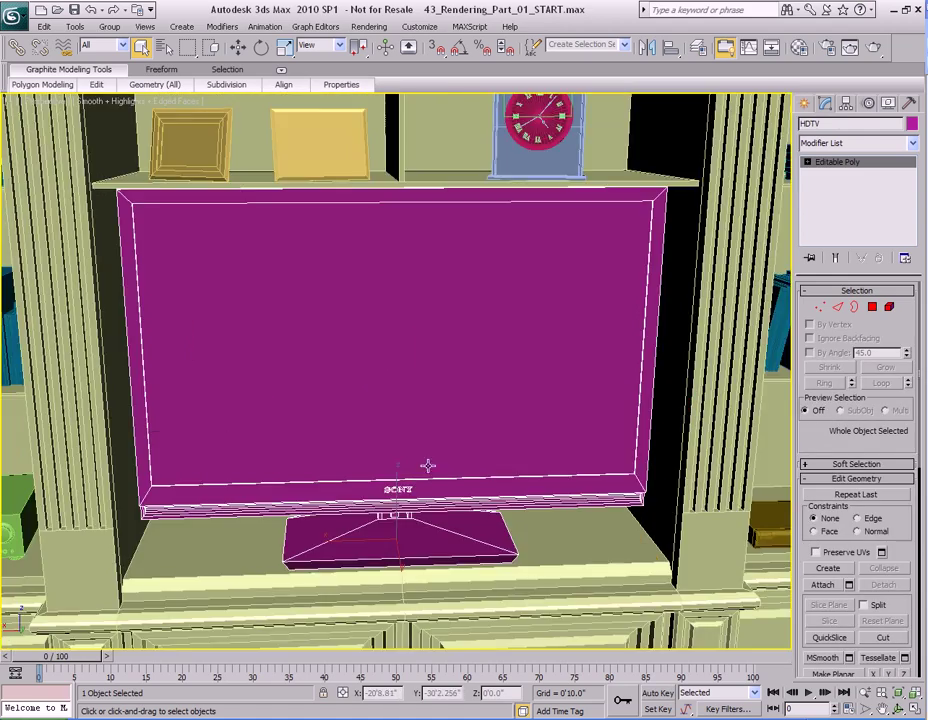
Step: Select the four SONY letters on the HDTV's lower bezel as elements
{"action": "scroll", "coordinate": [423, 452], "scroll_direction": "up", "scroll_amount": 10}
{"action": "mouse_move", "coordinate": [453, 358]}
{"action": "middle_mouse_down", "text": "alt"}
{"action": "mouse_move", "coordinate": [481, 325]}
{"action": "mouse_move", "coordinate": [441, 373]}
{"action": "middle_mouse_up", "text": "alt"}
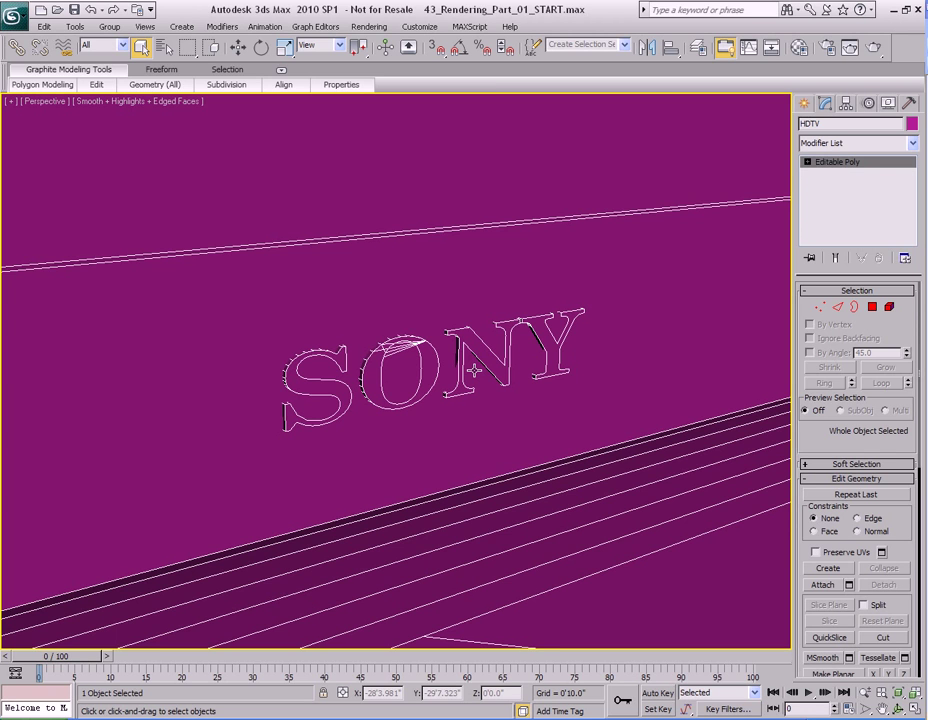
{"action": "key", "text": "5"}
{"action": "left_click", "coordinate": [320, 382]}
{"action": "left_click", "coordinate": [442, 371], "text": "ctrl"}
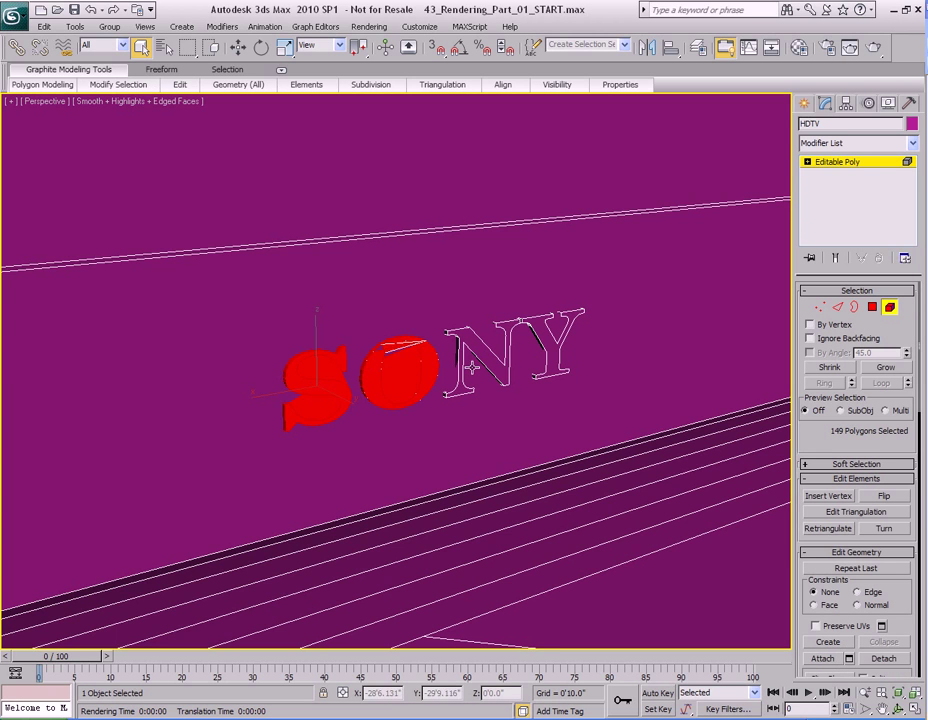
{"action": "left_click", "coordinate": [481, 356], "text": "ctrl"}
{"action": "left_click", "coordinate": [555, 352], "text": "ctrl"}
Step: Examine the selected SONY letter elements up close from slightly different angles
{"action": "mouse_move", "coordinate": [470, 365]}
{"action": "middle_mouse_down", "text": "alt"}
{"action": "mouse_move", "coordinate": [449, 375]}
{"action": "mouse_move", "coordinate": [458, 371]}
{"action": "middle_mouse_up", "text": "alt"}
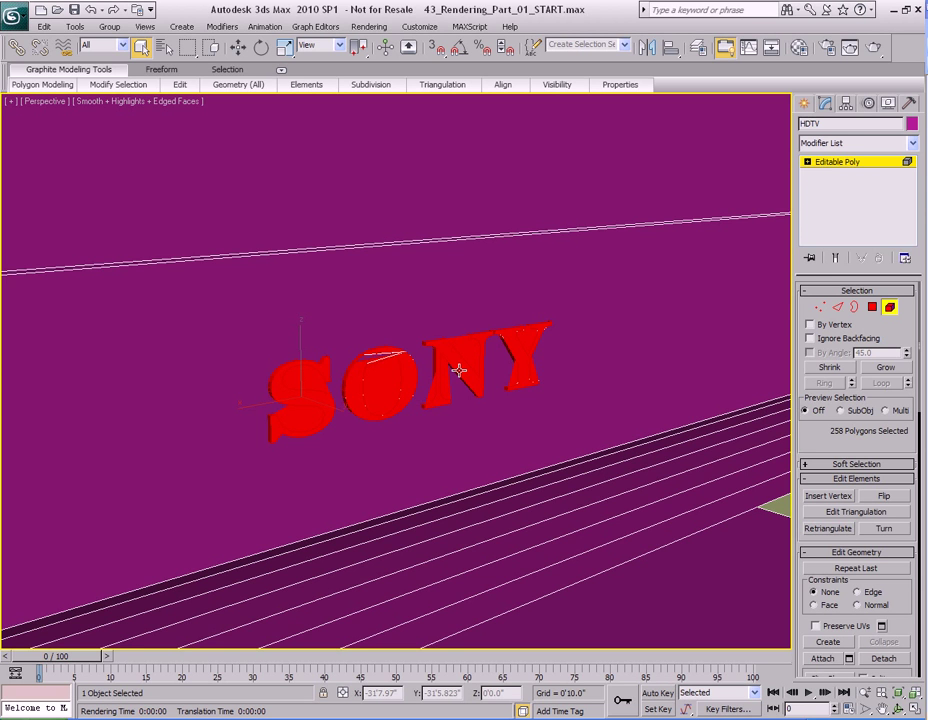
{"action": "scroll", "coordinate": [458, 370], "scroll_direction": "up", "scroll_amount": 4}
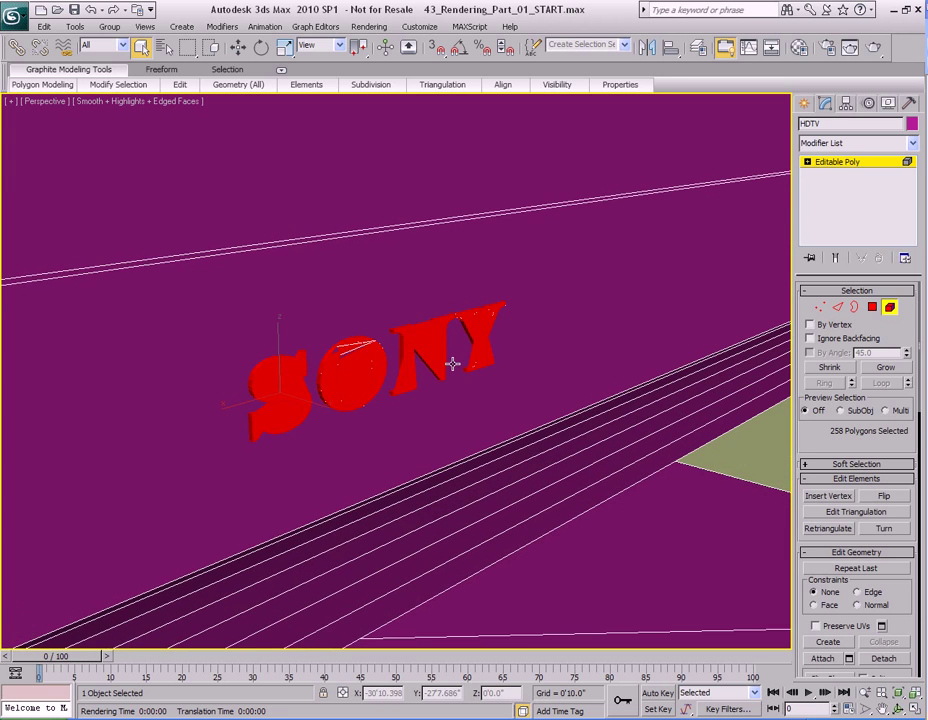
{"action": "middle_click_drag", "start_coordinate": [445, 380], "coordinate": [484, 368]}
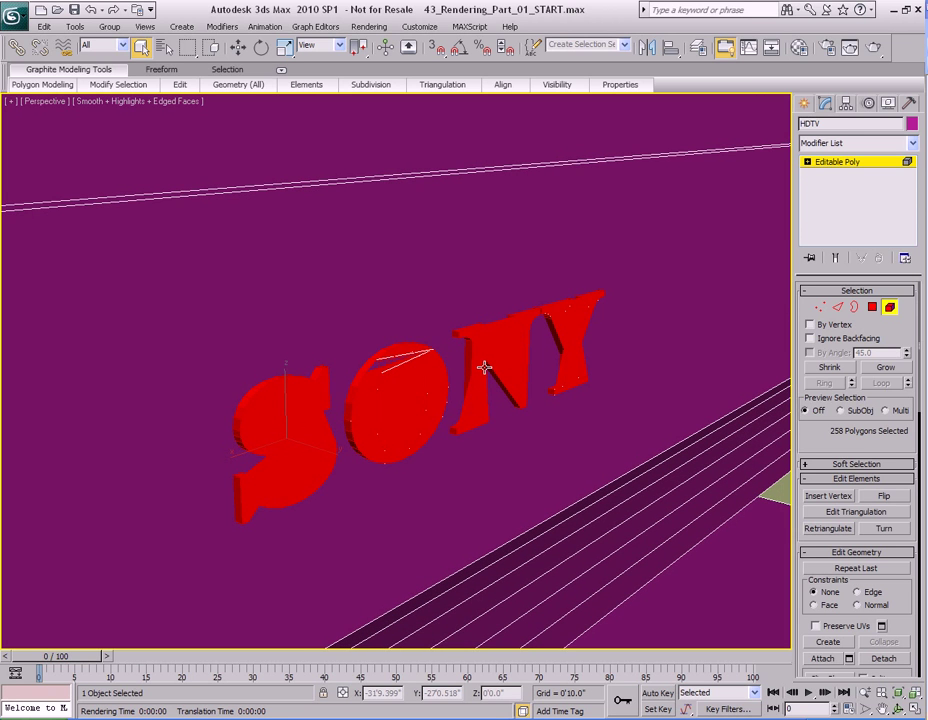
{"action": "middle_click_drag", "start_coordinate": [484, 368], "coordinate": [487, 367], "text": "alt"}
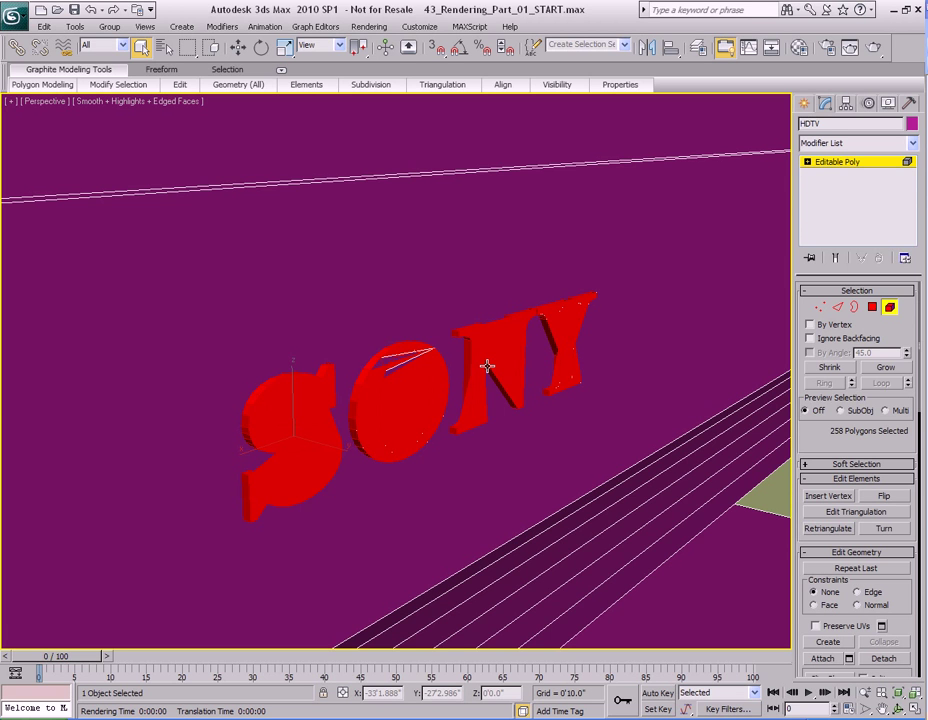
{"action": "mouse_move", "coordinate": [487, 366]}
{"action": "middle_mouse_down", "text": "alt"}
{"action": "mouse_move", "coordinate": [501, 385]}
{"action": "mouse_move", "coordinate": [496, 369]}
{"action": "middle_mouse_up", "text": "alt"}
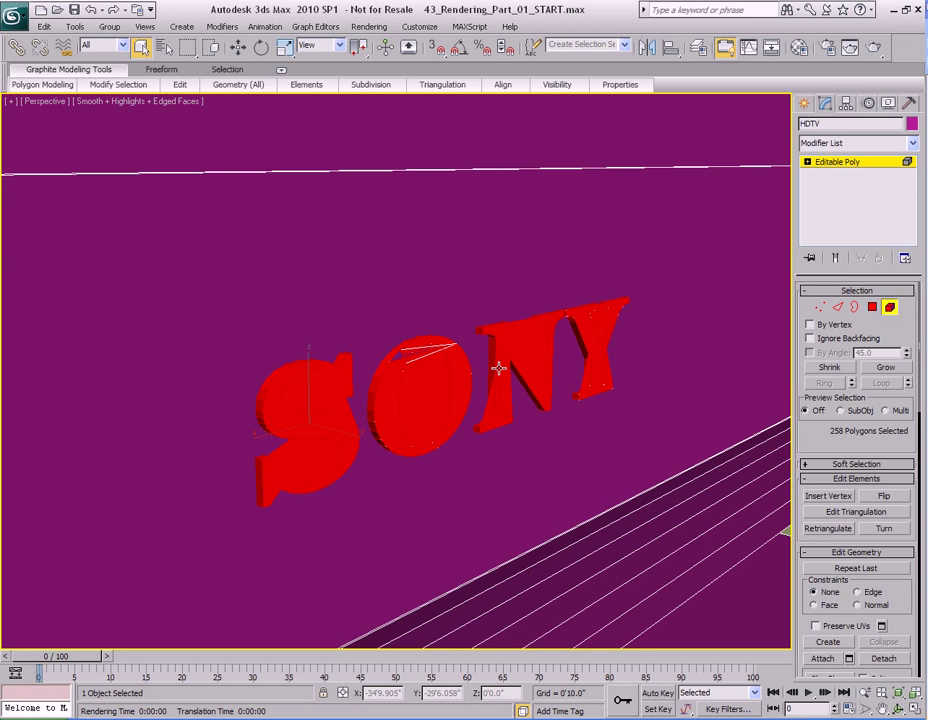
{"action": "mouse_move", "coordinate": [498, 369]}
{"action": "middle_mouse_down", "text": "alt"}
{"action": "mouse_move", "coordinate": [495, 400]}
{"action": "mouse_move", "coordinate": [498, 379]}
{"action": "middle_mouse_up", "text": "alt"}
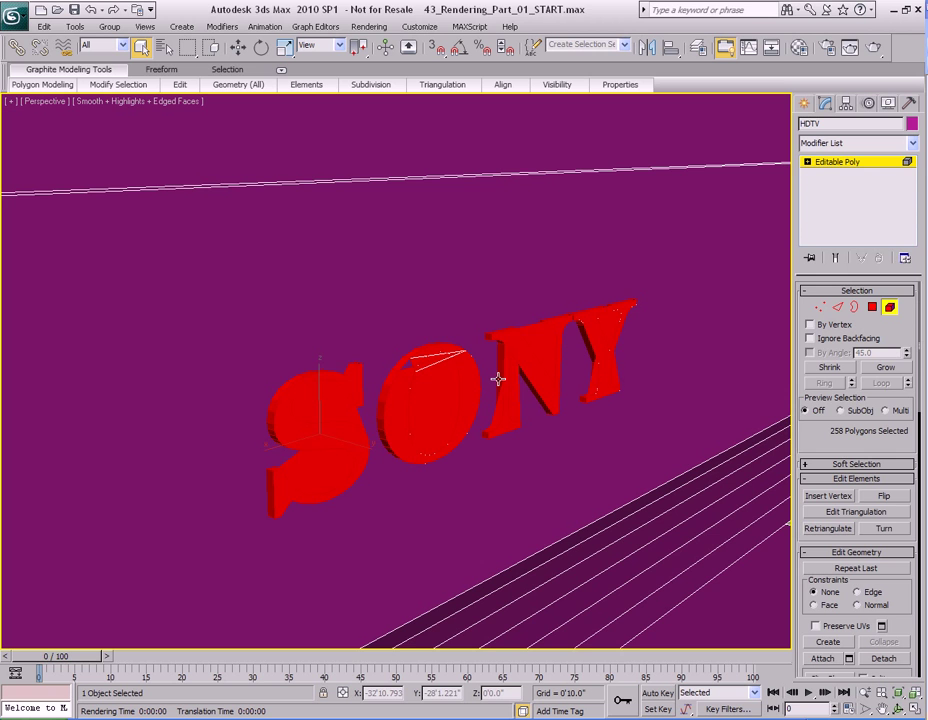
{"action": "middle_click_drag", "start_coordinate": [498, 379], "coordinate": [476, 386], "text": "alt"}
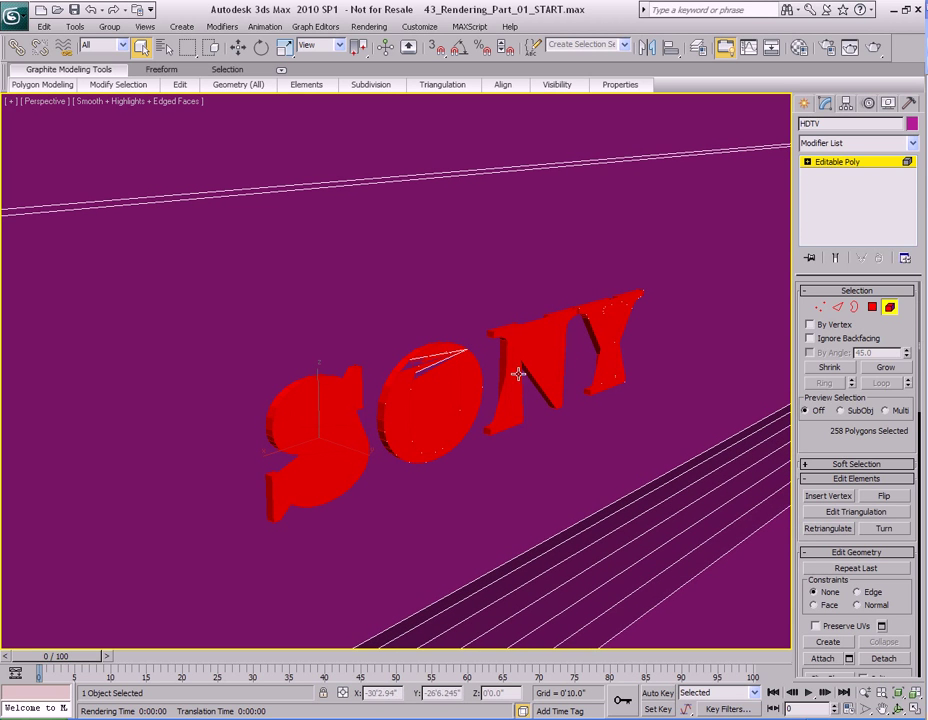
Step: Reselect the four SONY letter elements on the HDTV and detach them as the separate object Object01
{"action": "left_click", "coordinate": [342, 428]}
{"action": "left_click", "coordinate": [480, 381], "text": "ctrl"}
{"action": "left_click", "coordinate": [530, 378], "text": "ctrl"}
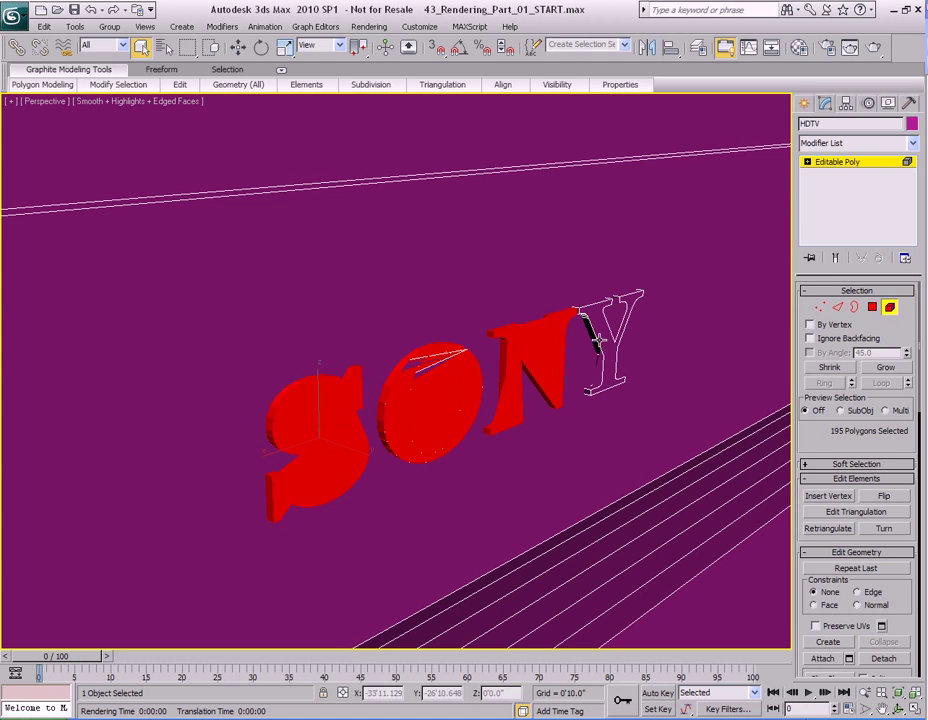
{"action": "left_click", "coordinate": [594, 374], "text": "ctrl"}
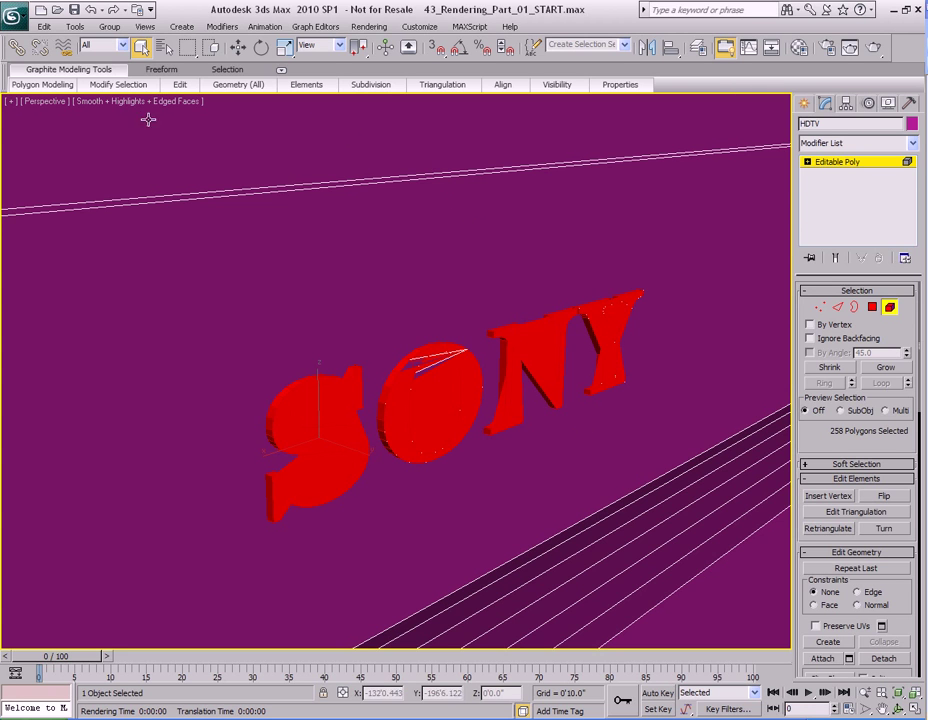
{"action": "left_click", "coordinate": [238, 84]}
{"action": "left_click", "coordinate": [222, 225]}
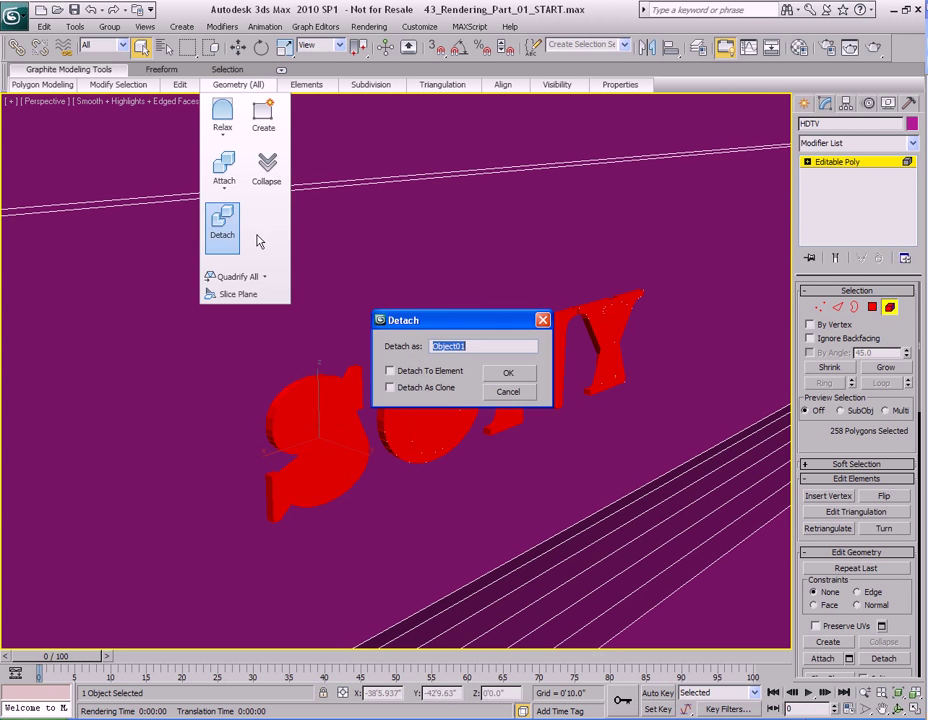
{"action": "left_click", "coordinate": [508, 375]}
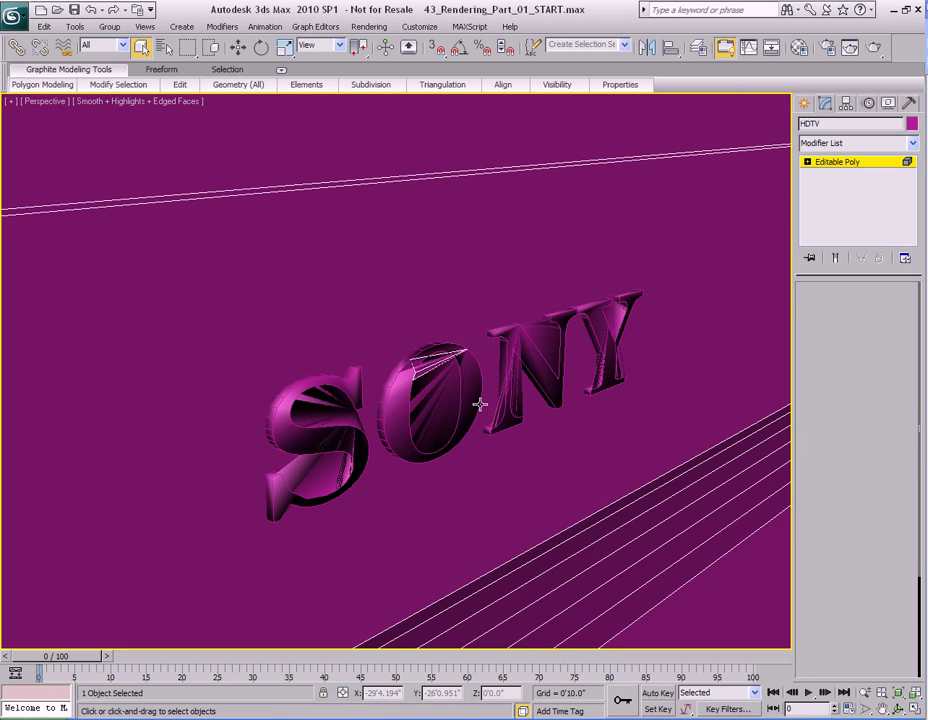
Step: Leave element editing, select the detached SONY letters and test-render them up close
{"action": "key", "text": "4"}
{"action": "left_click", "coordinate": [519, 402]}
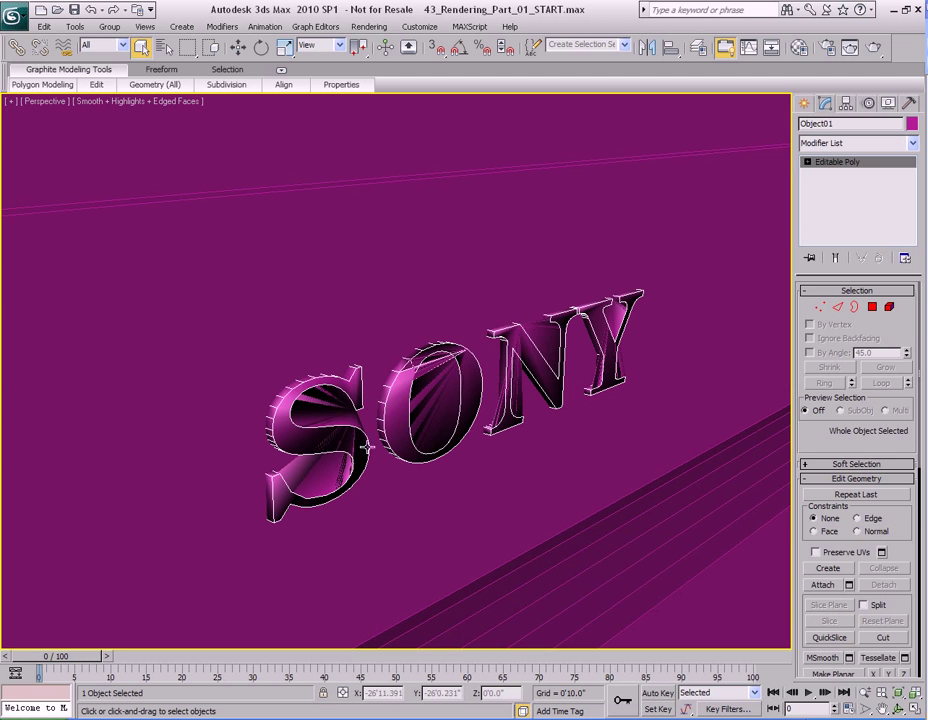
{"action": "key", "text": "shift+q"}
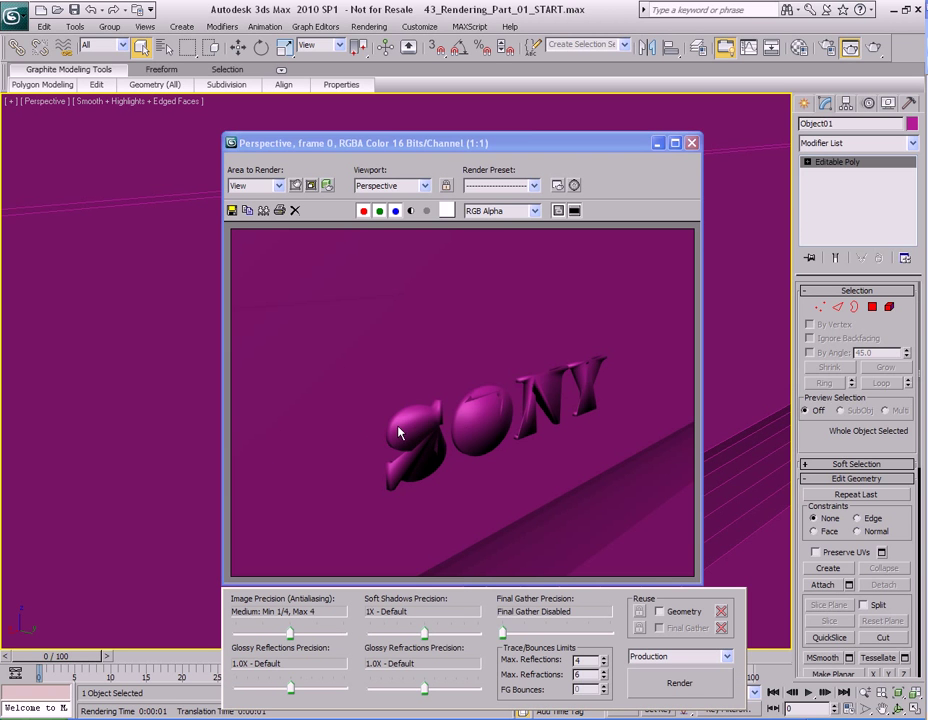
{"action": "left_click", "coordinate": [691, 143]}
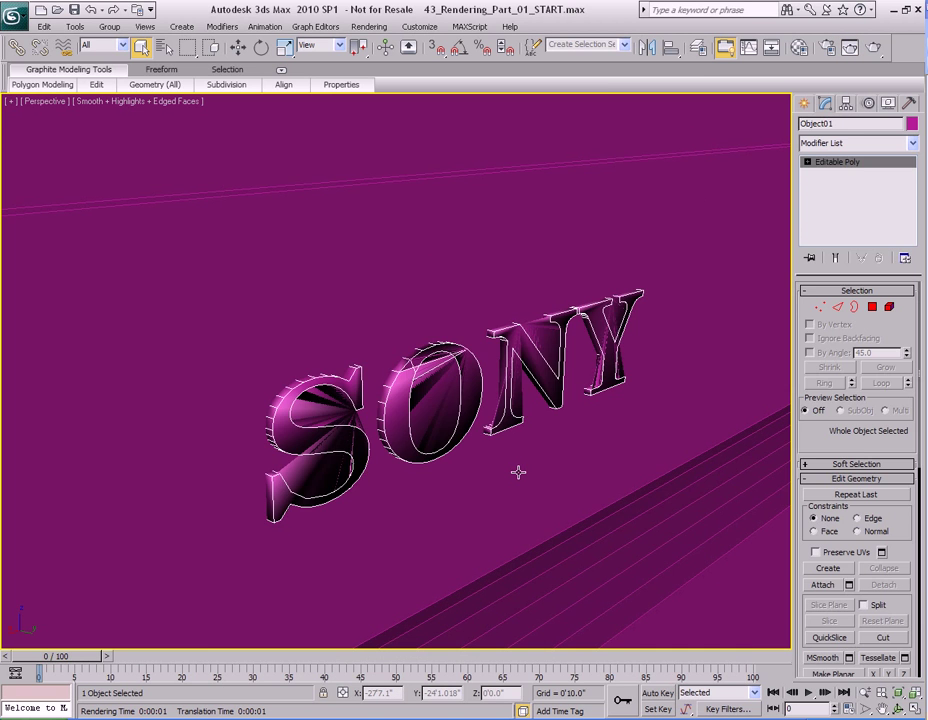
Step: Auto-smooth all polygons of the detached letters with a threshold of 45 and test-render them
{"action": "key", "text": "4"}
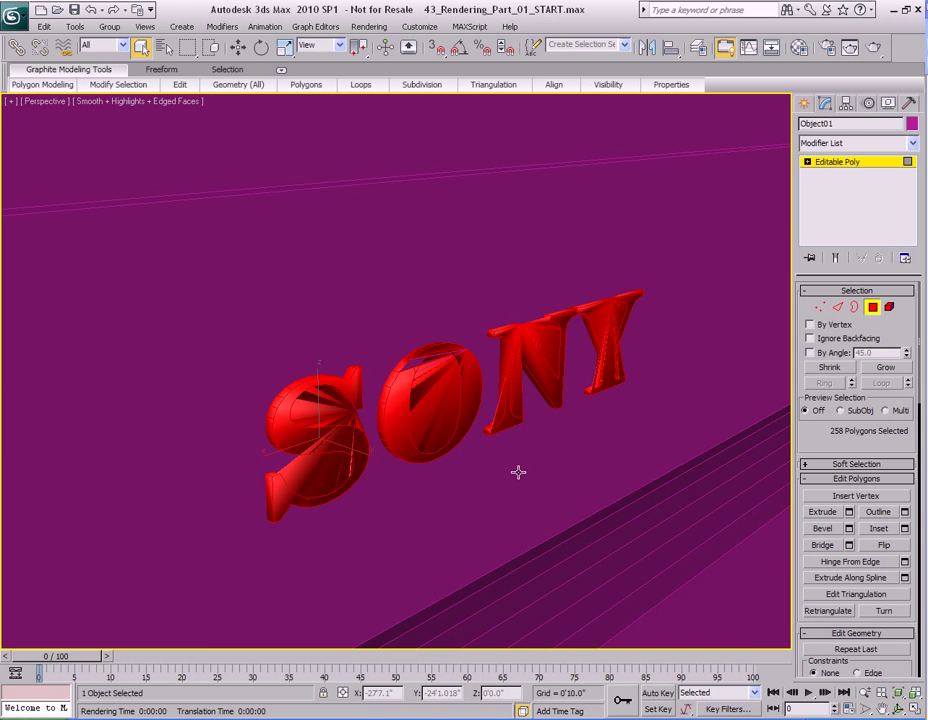
{"action": "scroll", "coordinate": [830, 470], "scroll_direction": "down", "scroll_amount": 10}
{"action": "scroll", "coordinate": [825, 530], "scroll_direction": "down", "scroll_amount": 12}
{"action": "left_click", "coordinate": [828, 508]}
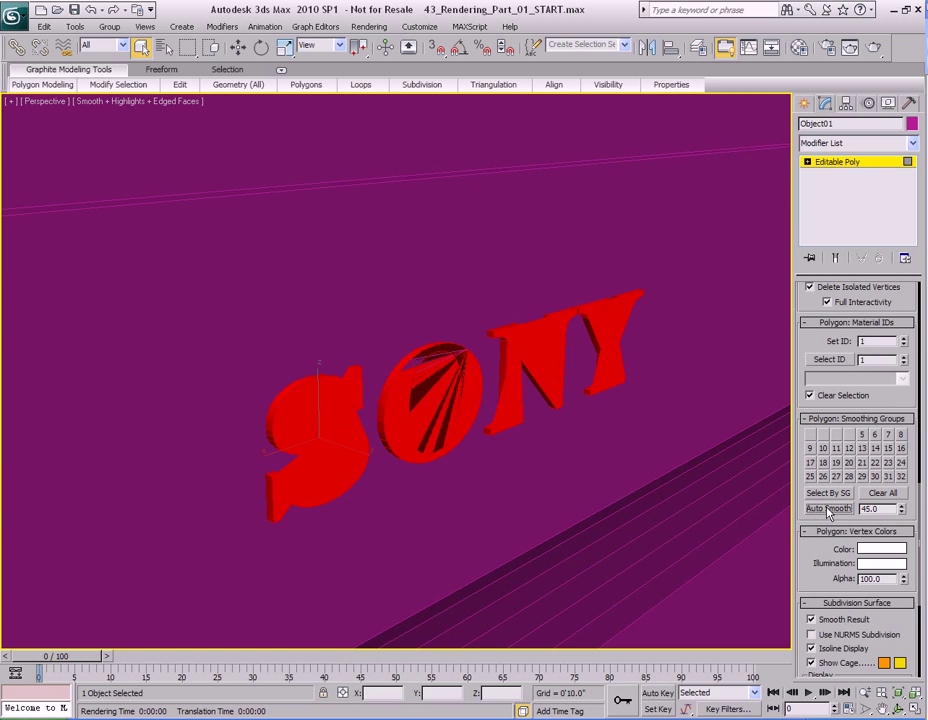
{"action": "key", "text": "shift+q"}
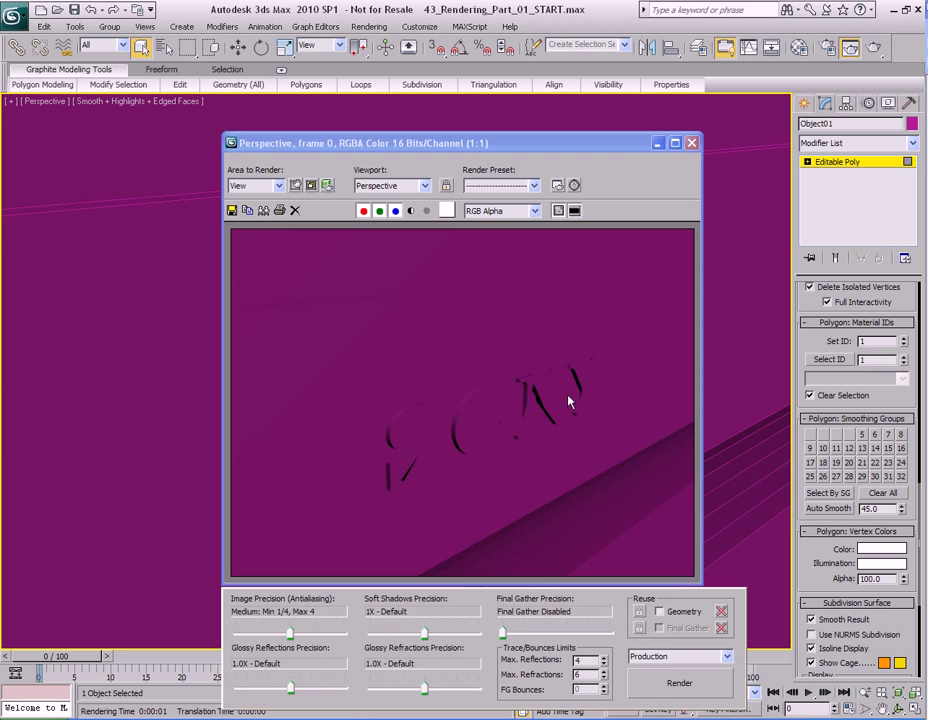
{"action": "left_click", "coordinate": [691, 143]}
Step: Retriangulate all selected polygons of the detached SONY letters
{"action": "scroll", "coordinate": [528, 470], "scroll_direction": "up", "scroll_amount": 5}
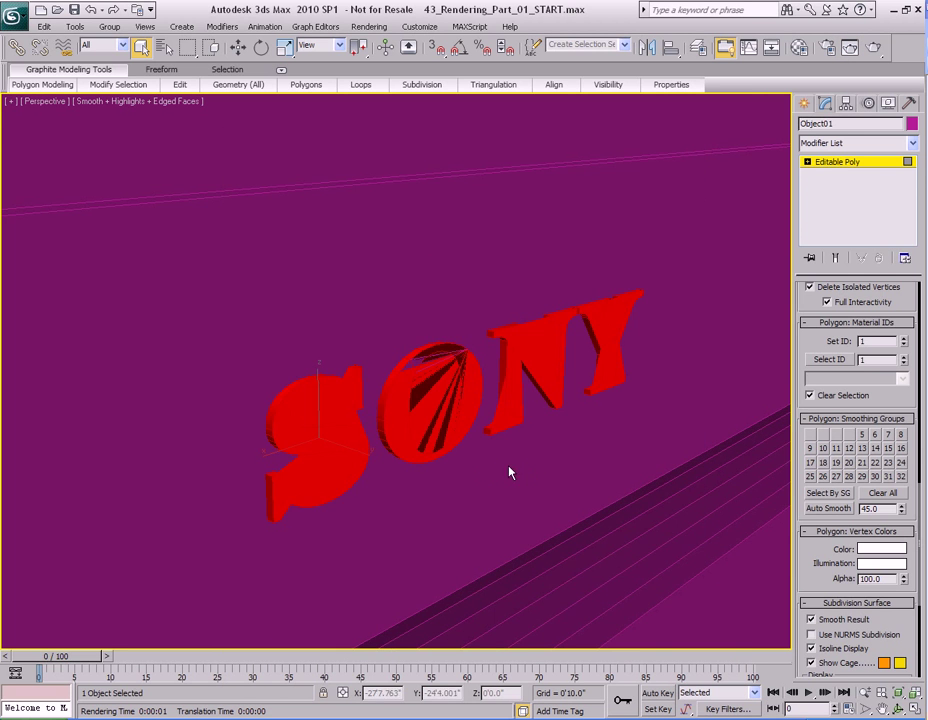
{"action": "mouse_move", "coordinate": [418, 443]}
{"action": "middle_mouse_down"}
{"action": "mouse_move", "coordinate": [474, 428]}
{"action": "mouse_move", "coordinate": [413, 456]}
{"action": "middle_mouse_up"}
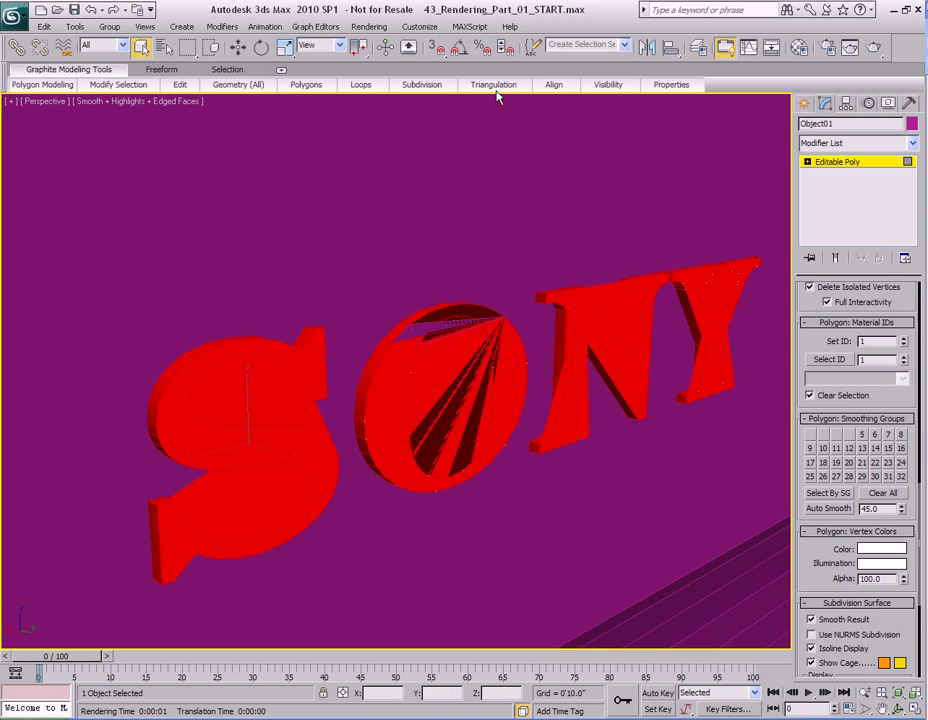
{"action": "mouse_move", "coordinate": [494, 84]}
{"action": "left_click", "coordinate": [540, 124]}
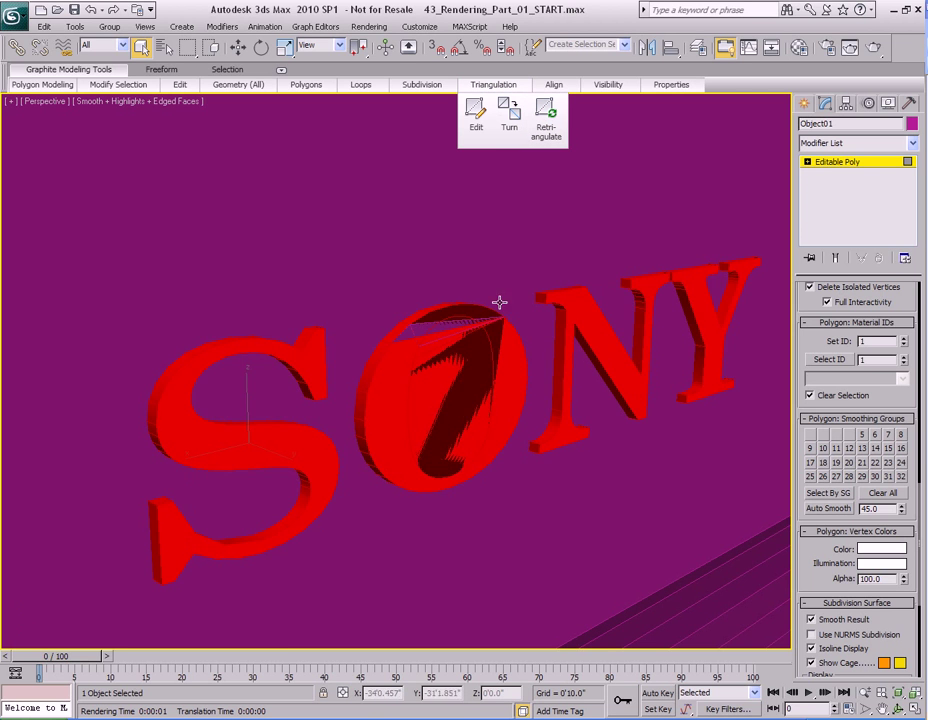
Step: Delete the badly formed face polygons covering the letter O in the detached logo
{"action": "scroll", "coordinate": [499, 393], "scroll_direction": "up", "scroll_amount": 5}
{"action": "mouse_move", "coordinate": [493, 391]}
{"action": "middle_mouse_down", "text": "alt"}
{"action": "mouse_move", "coordinate": [379, 383]}
{"action": "mouse_move", "coordinate": [441, 394]}
{"action": "mouse_move", "coordinate": [452, 437]}
{"action": "mouse_move", "coordinate": [445, 346]}
{"action": "mouse_move", "coordinate": [457, 355]}
{"action": "middle_mouse_up", "text": "alt"}
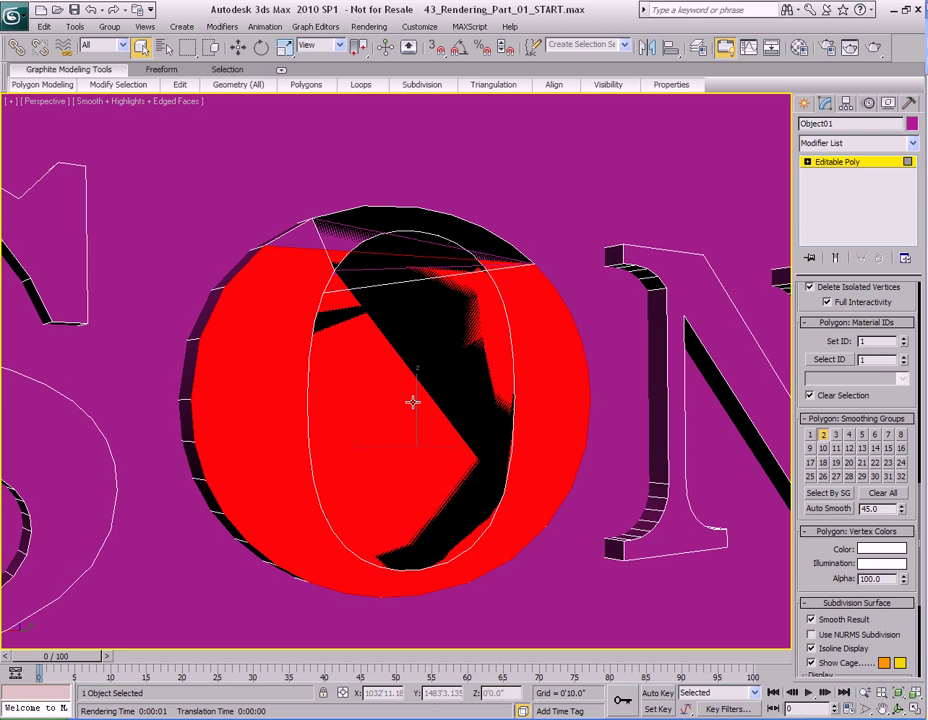
{"action": "key", "text": "Delete"}
{"action": "left_click", "coordinate": [403, 249]}
{"action": "key", "text": "Delete"}
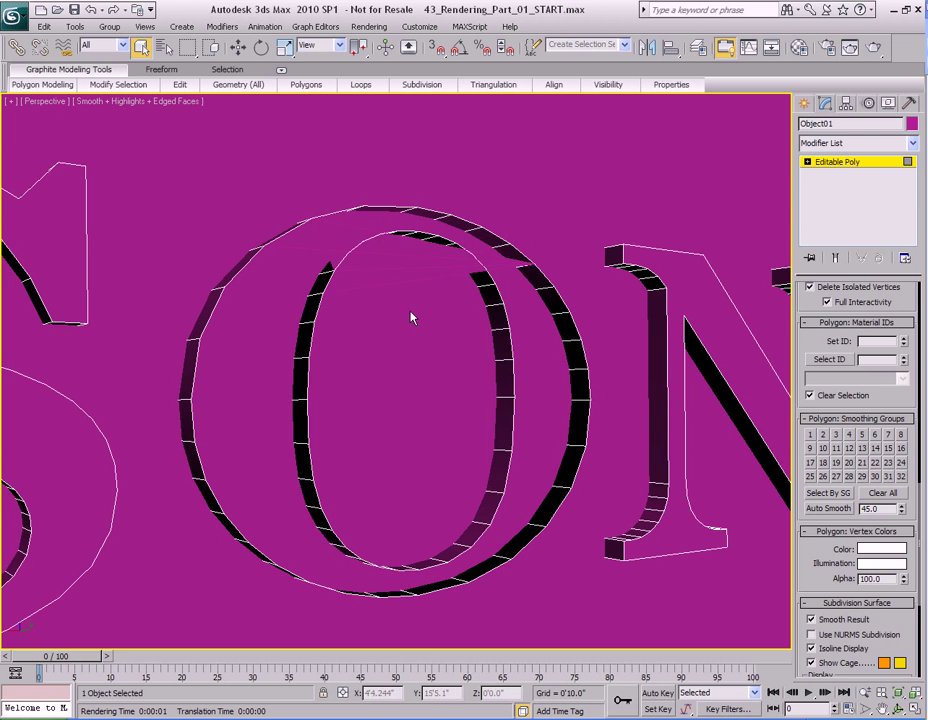
Step: Leave polygon editing, select the HDTV that still holds stray faces across the O, and save the scene
{"action": "middle_click_drag", "start_coordinate": [418, 253], "coordinate": [369, 316], "text": "alt"}
{"action": "scroll", "coordinate": [369, 316], "scroll_direction": "up", "scroll_amount": 10}
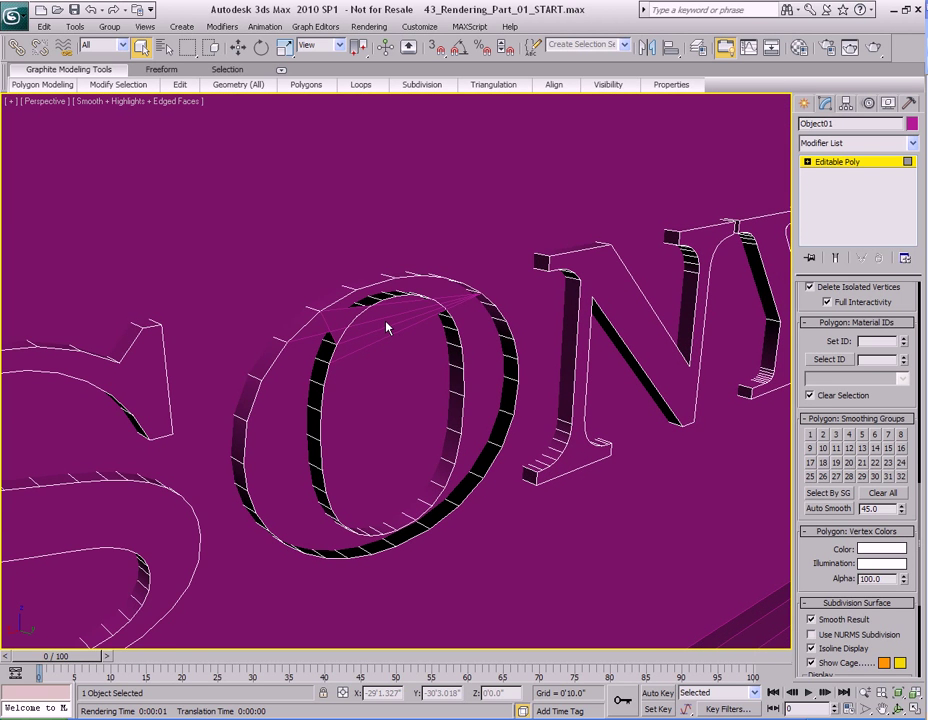
{"action": "key", "text": "4"}
{"action": "left_click", "coordinate": [417, 243]}
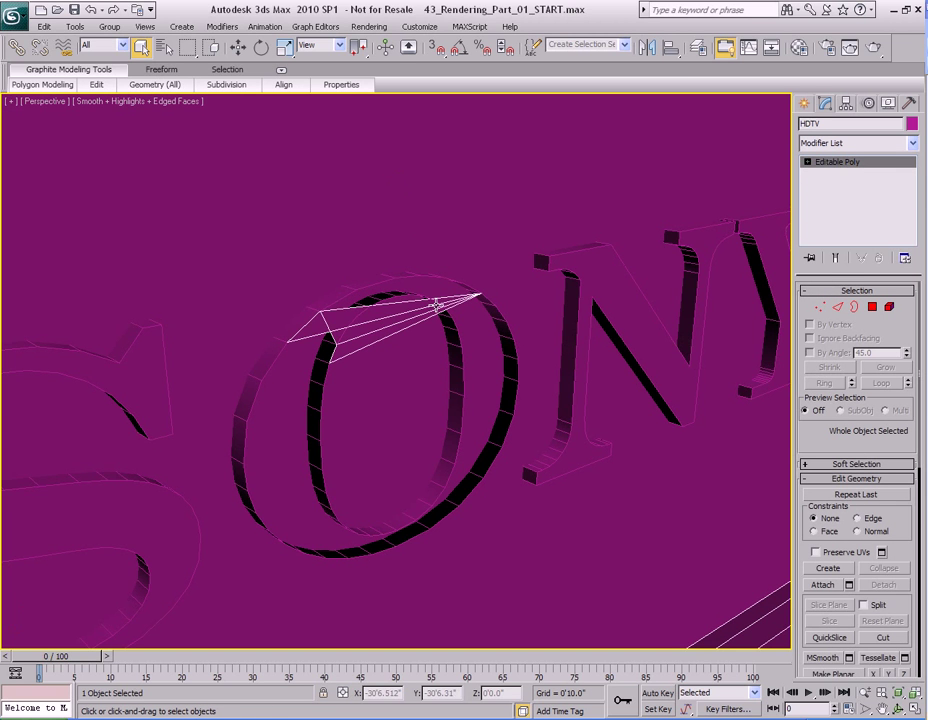
{"action": "key", "text": "ctrl+s"}
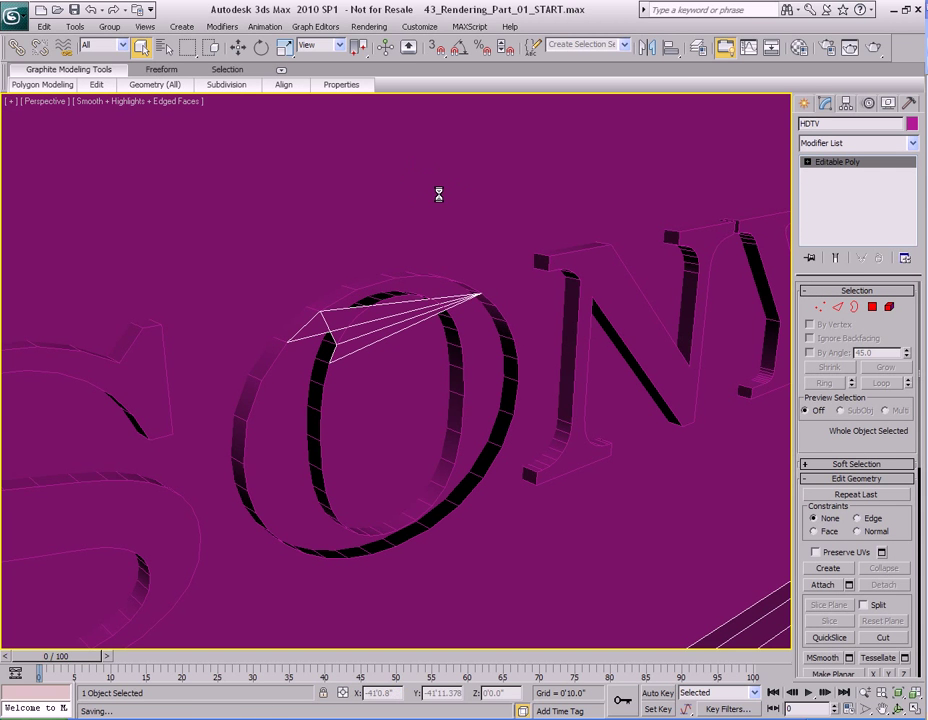
Step: Remove the stray face elements lying across the O from the HDTV, and leave sub-object editing
{"action": "key", "text": "5"}
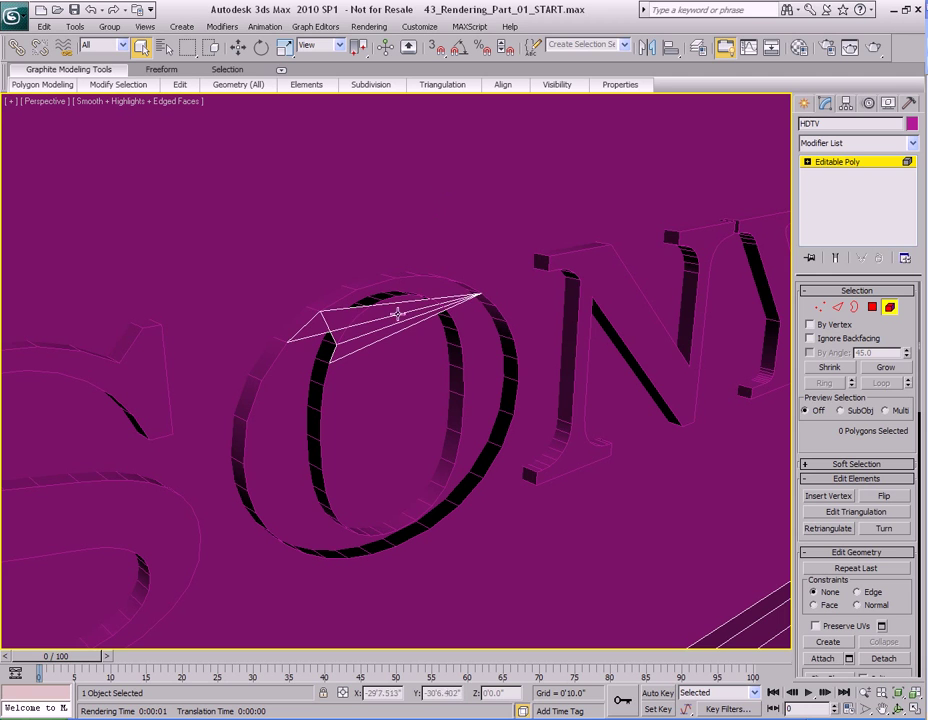
{"action": "left_click", "coordinate": [398, 315]}
{"action": "left_click", "coordinate": [392, 328]}
{"action": "left_click", "coordinate": [390, 330]}
{"action": "left_click", "coordinate": [387, 320]}
{"action": "left_click", "coordinate": [386, 312]}
{"action": "left_click", "coordinate": [387, 313]}
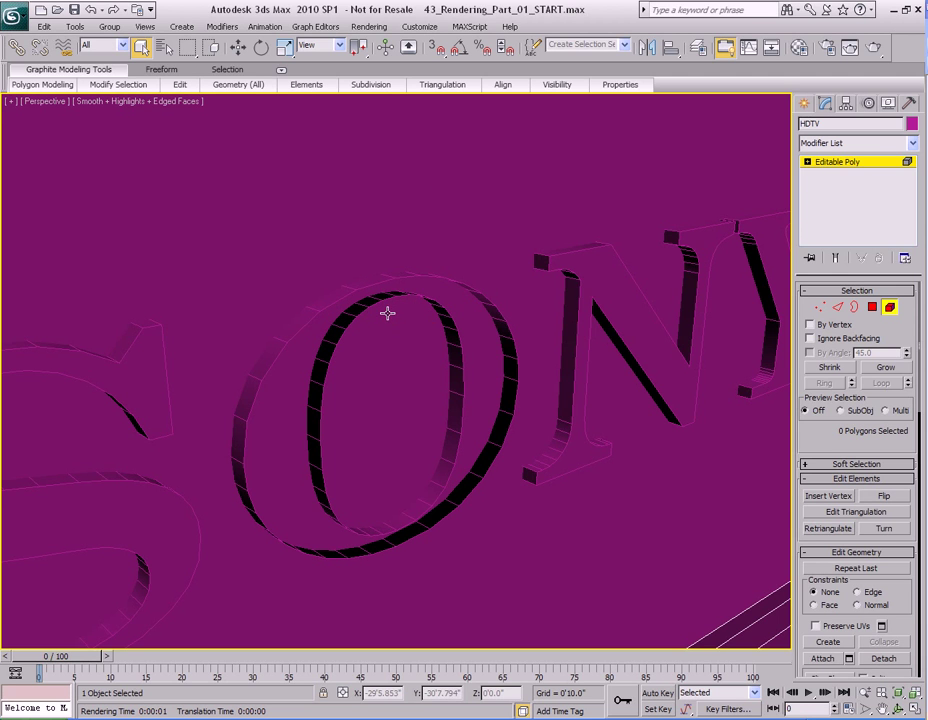
{"action": "key", "text": "4"}
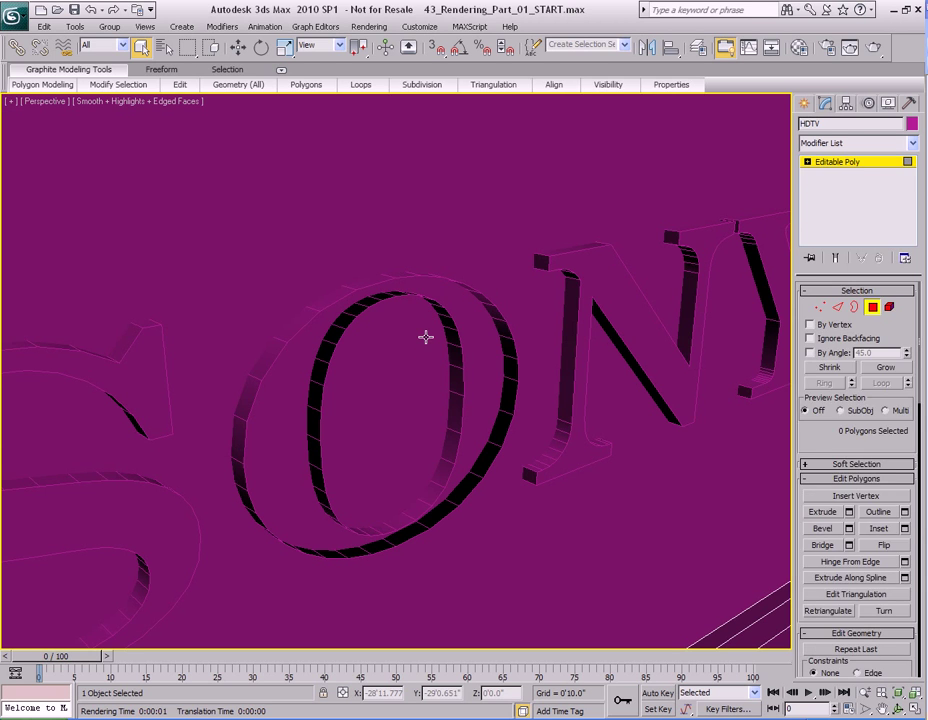
{"action": "key", "text": "4"}
Step: Select the detached SONY letters and change their object color to a medium blue
{"action": "left_click", "coordinate": [429, 303]}
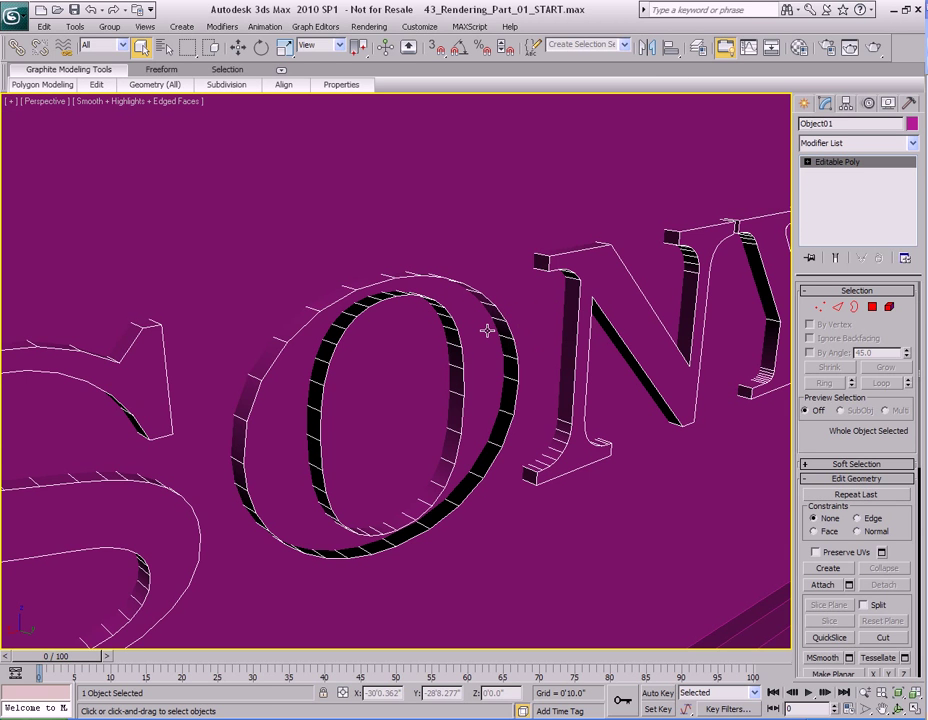
{"action": "left_click", "coordinate": [911, 123]}
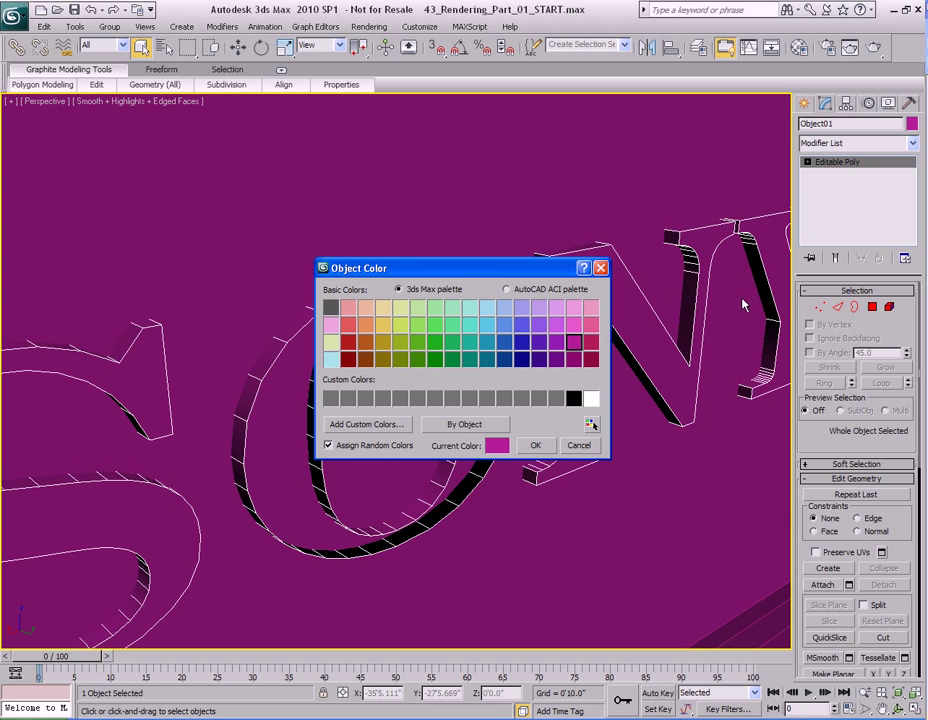
{"action": "left_click", "coordinate": [504, 324]}
{"action": "left_click", "coordinate": [536, 446]}
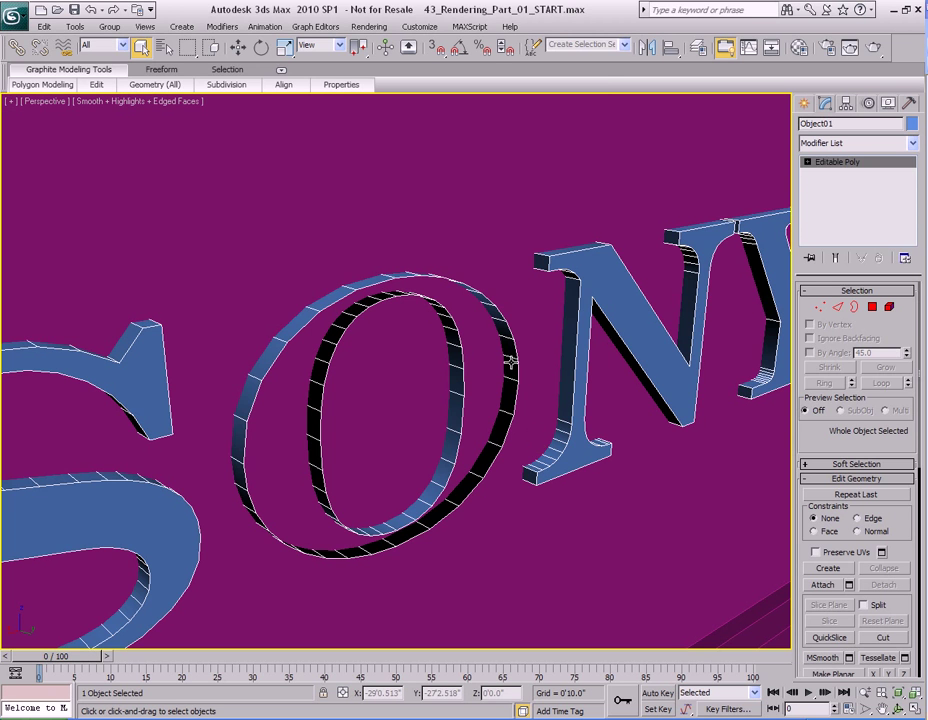
Step: Bridge the outer and inner open borders of the letter O to rebuild its front face
{"action": "key", "text": "3"}
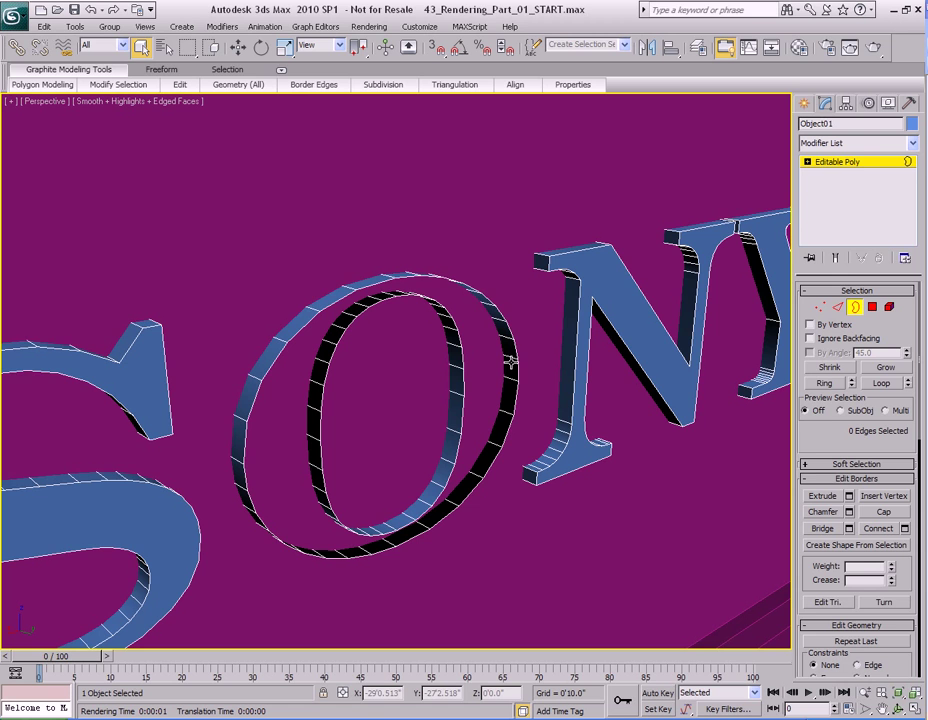
{"action": "left_click", "coordinate": [510, 330]}
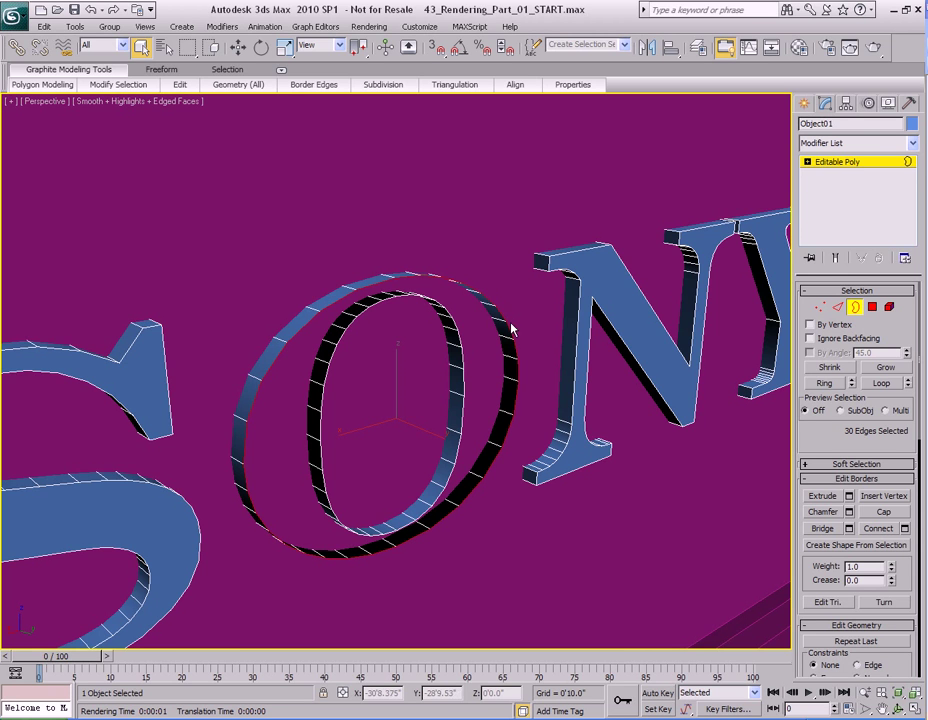
{"action": "left_click", "coordinate": [457, 350], "text": "ctrl"}
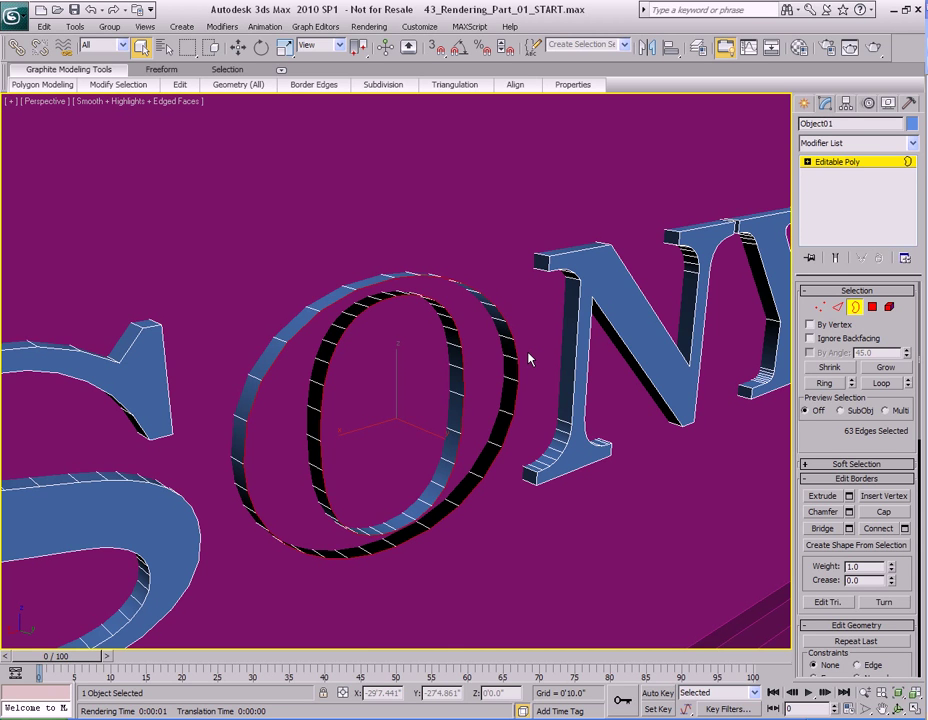
{"action": "mouse_move", "coordinate": [309, 88]}
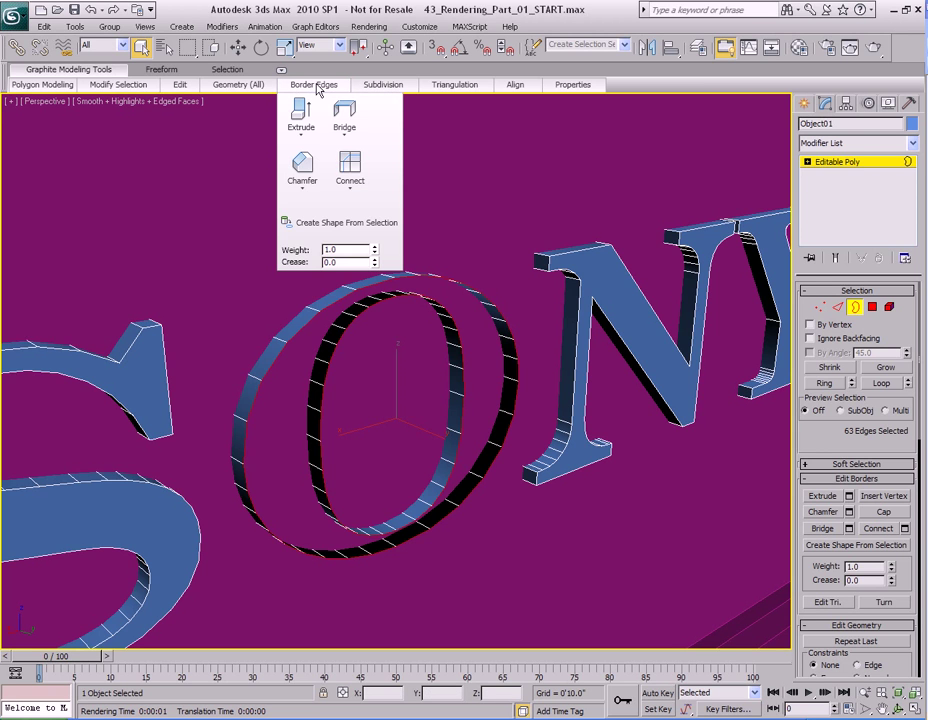
{"action": "left_click", "coordinate": [344, 112]}
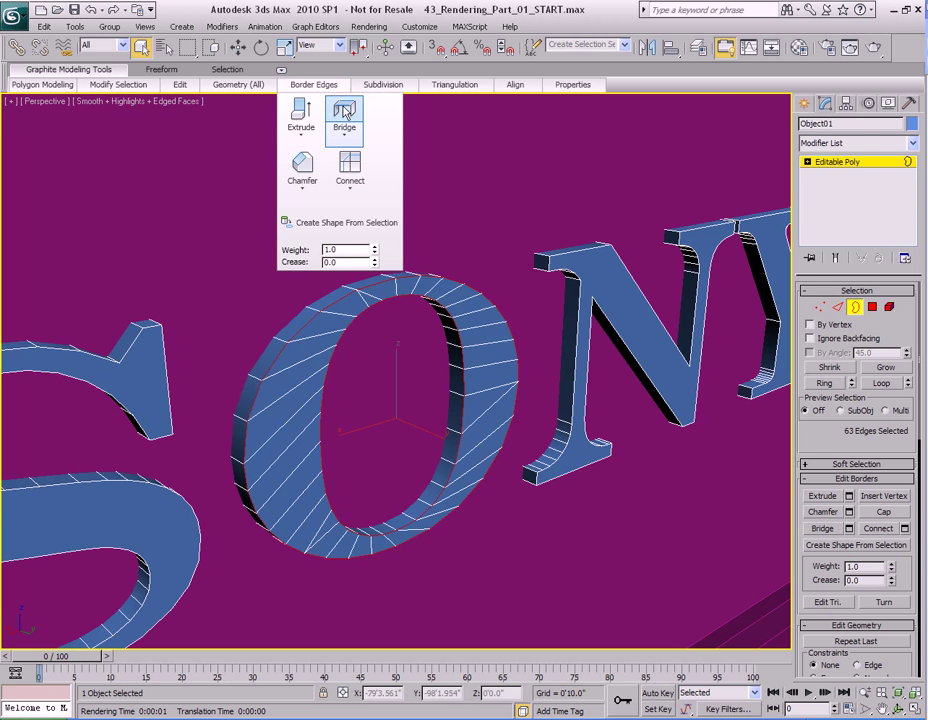
Step: Test-render the whole SONY logo with the rebuilt O
{"action": "scroll", "coordinate": [520, 395], "scroll_direction": "down", "scroll_amount": 8}
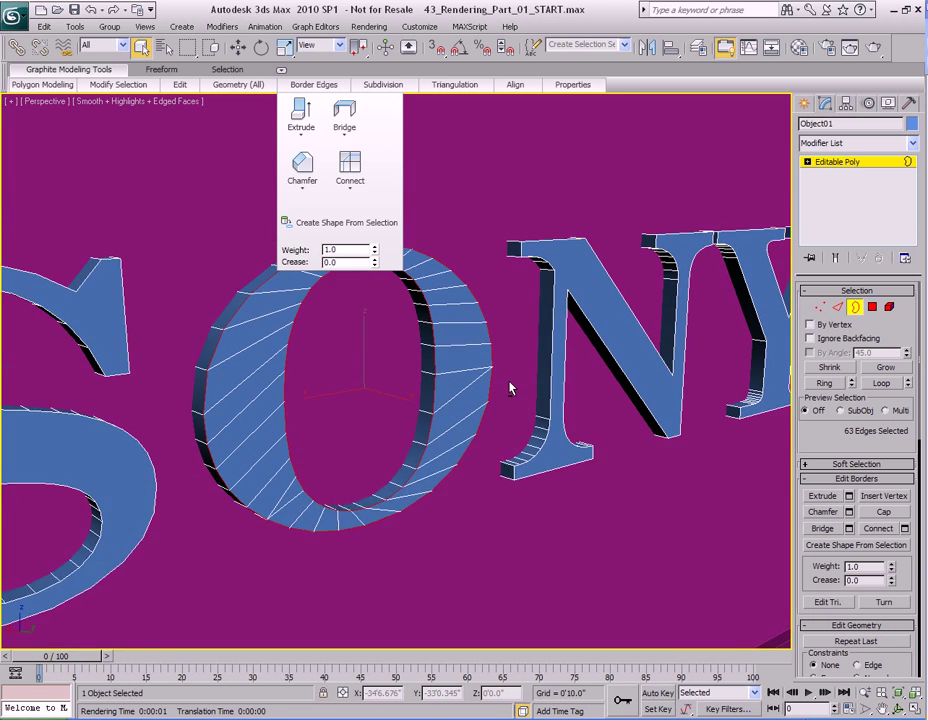
{"action": "key", "text": "shift+q"}
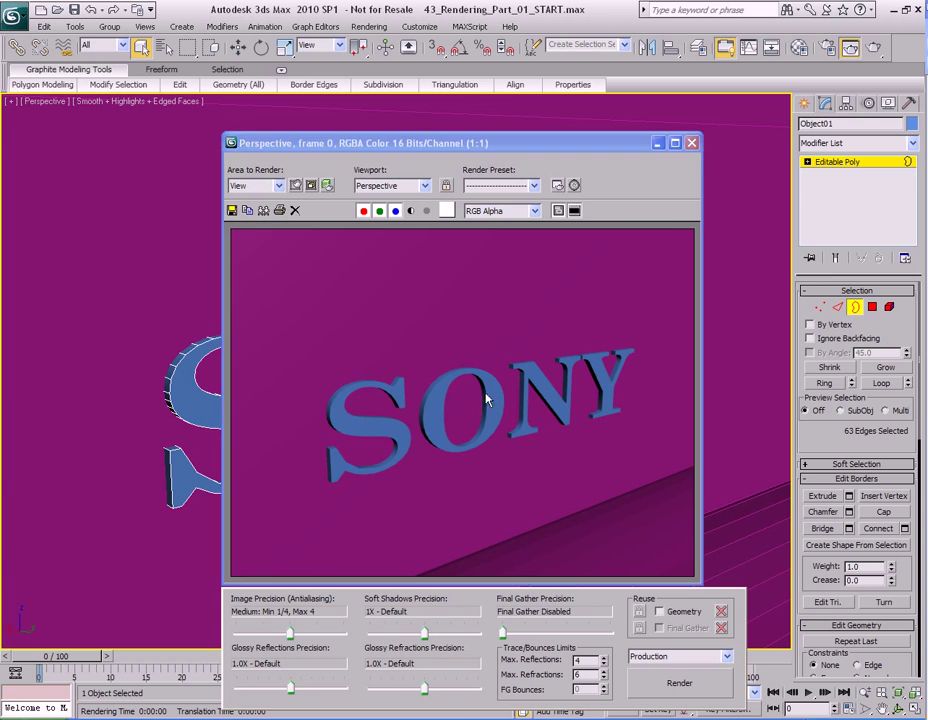
{"action": "left_click", "coordinate": [691, 143]}
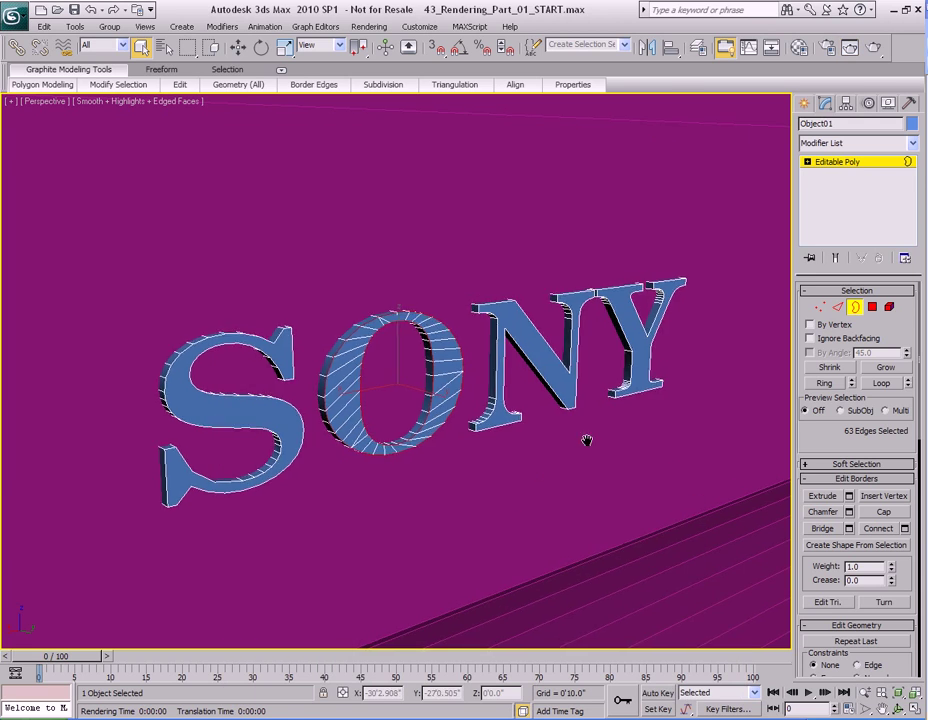
Step: Leave border editing, select the Blu-ray player and frame its front-panel logo closely
{"action": "scroll", "coordinate": [594, 439], "scroll_direction": "down", "scroll_amount": 3}
{"action": "middle_click_drag", "start_coordinate": [594, 439], "coordinate": [459, 479]}
{"action": "scroll", "coordinate": [459, 479], "scroll_direction": "down", "scroll_amount": 3}
{"action": "key", "text": "ctrl+b"}
{"action": "middle_click_drag", "start_coordinate": [551, 451], "coordinate": [373, 461], "text": "alt"}
{"action": "scroll", "coordinate": [534, 451], "scroll_direction": "down", "scroll_amount": 5}
{"action": "scroll", "coordinate": [534, 451], "scroll_direction": "up", "scroll_amount": 3}
{"action": "scroll", "coordinate": [373, 461], "scroll_direction": "up", "scroll_amount": 6}
{"action": "left_click", "coordinate": [470, 443]}
{"action": "middle_click_drag", "start_coordinate": [472, 431], "coordinate": [445, 471]}
{"action": "scroll", "coordinate": [440, 500], "scroll_direction": "up", "scroll_amount": 5}
{"action": "scroll", "coordinate": [439, 451], "scroll_direction": "up", "scroll_amount": 2}
Step: Select the four SONY letters on the Blu-ray player's front panel as elements
{"action": "key", "text": "5"}
{"action": "left_click", "coordinate": [410, 415]}
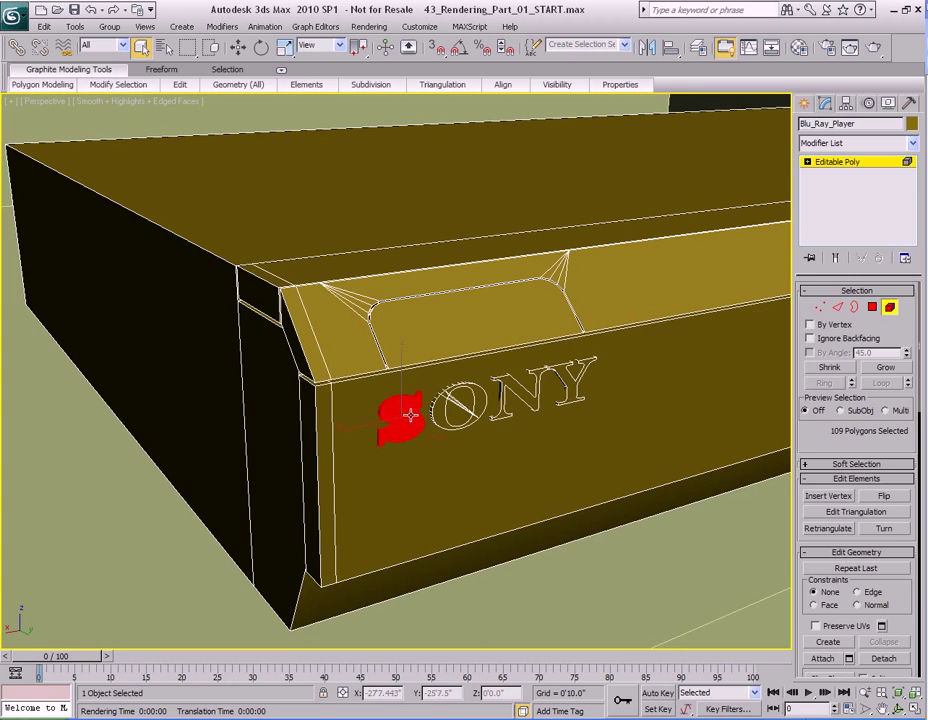
{"action": "left_click", "coordinate": [445, 408], "text": "ctrl"}
{"action": "left_click", "coordinate": [510, 395], "text": "ctrl"}
{"action": "left_click", "coordinate": [565, 390], "text": "ctrl"}
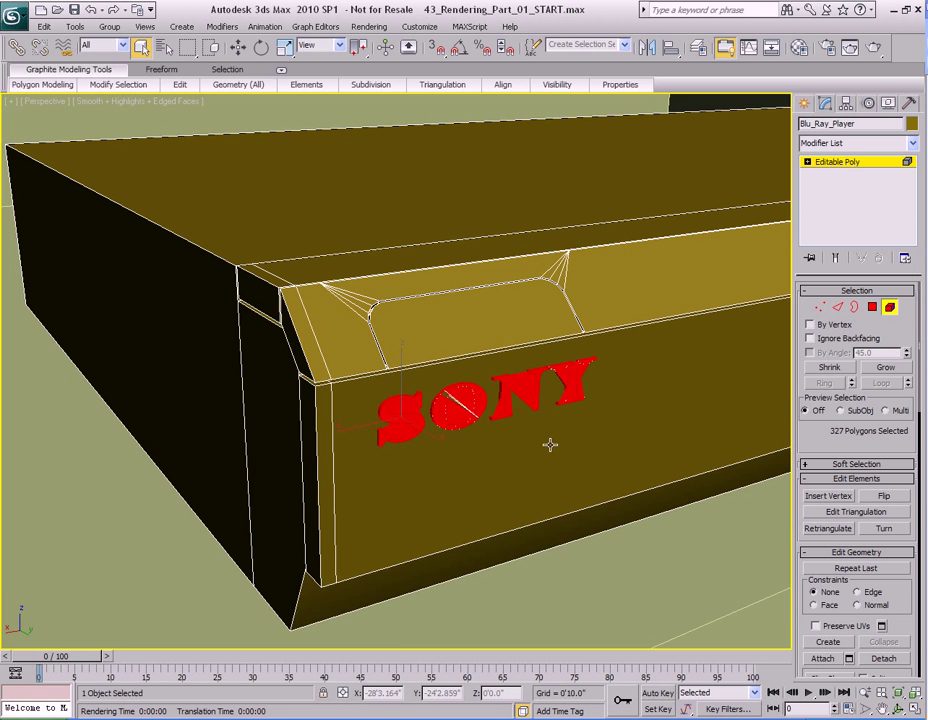
{"action": "scroll", "coordinate": [559, 400], "scroll_direction": "up", "scroll_amount": 4}
{"action": "middle_click_drag", "start_coordinate": [399, 471], "coordinate": [462, 458], "text": "alt"}
{"action": "scroll", "coordinate": [439, 462], "scroll_direction": "up", "scroll_amount": 2}
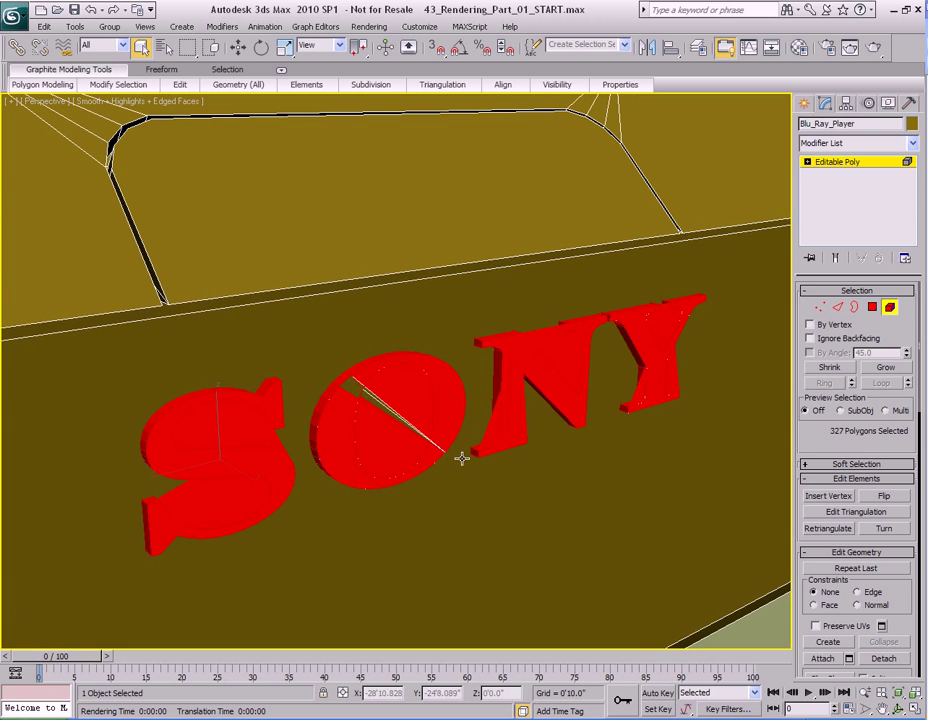
Step: Detach the selected SONY letters from the Blu-ray player as a separate object with the default name, and leave element editing
{"action": "left_click", "coordinate": [238, 84]}
{"action": "left_click", "coordinate": [222, 225]}
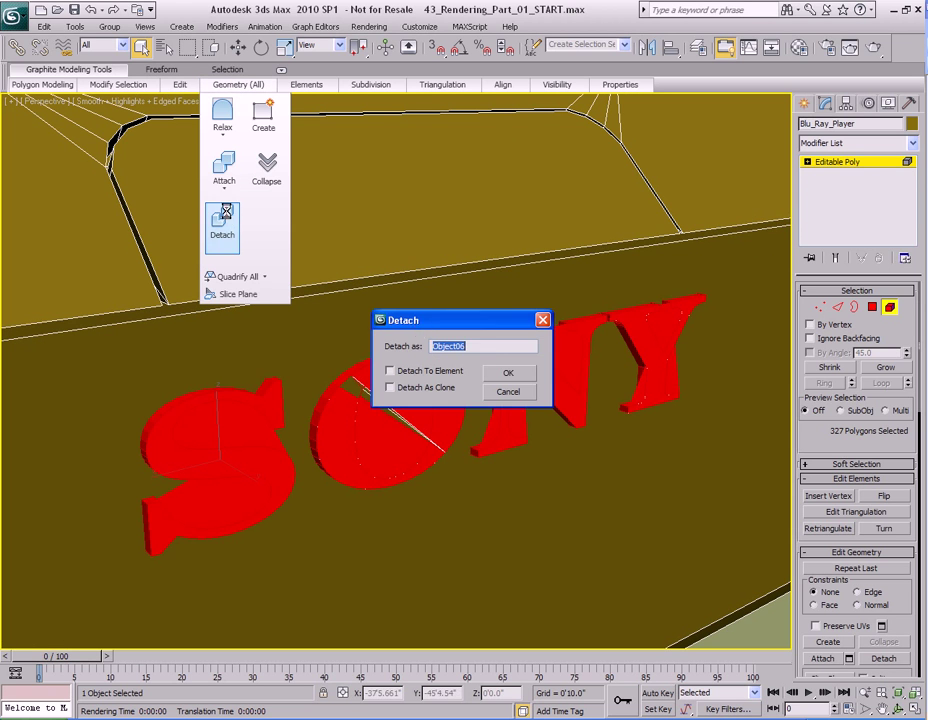
{"action": "left_click", "coordinate": [508, 372]}
{"action": "key", "text": "4"}
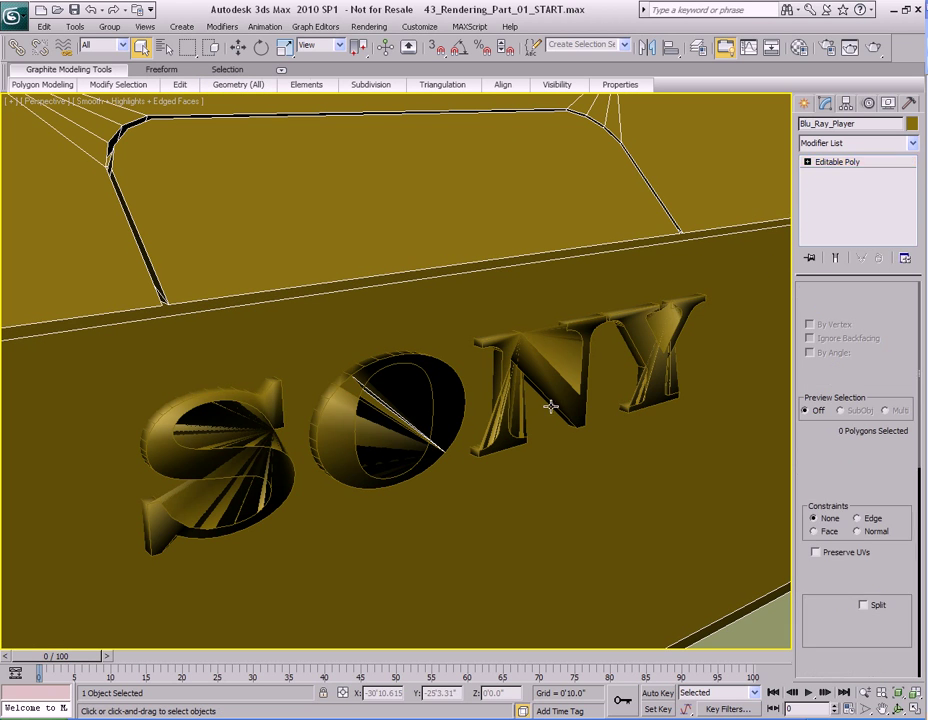
Step: Select the detached SONY lettering and change its object color to turquoise
{"action": "left_click", "coordinate": [648, 328]}
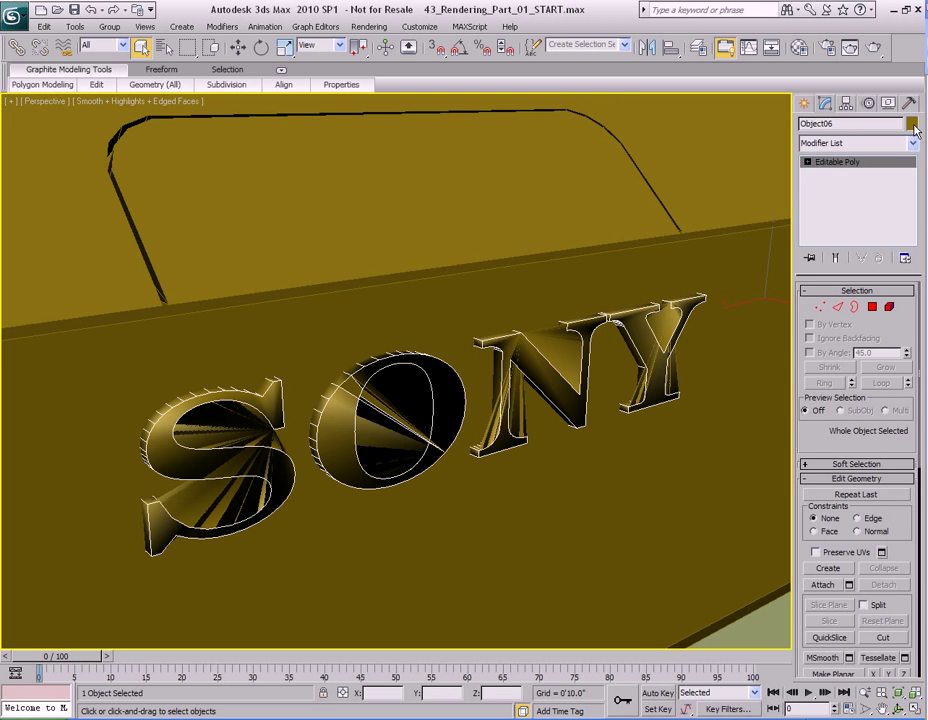
{"action": "left_click", "coordinate": [911, 124]}
{"action": "left_click", "coordinate": [474, 327]}
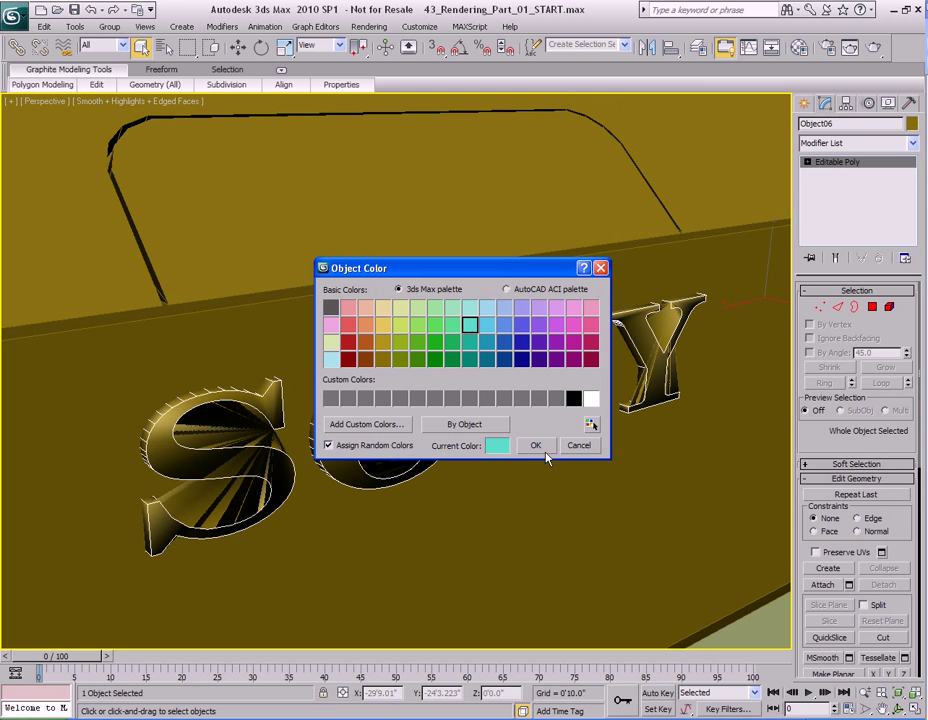
{"action": "left_click", "coordinate": [535, 445]}
Step: Auto-smooth all polygons of the detached SONY letters with a 45 threshold and retriangulate them
{"action": "key", "text": "4"}
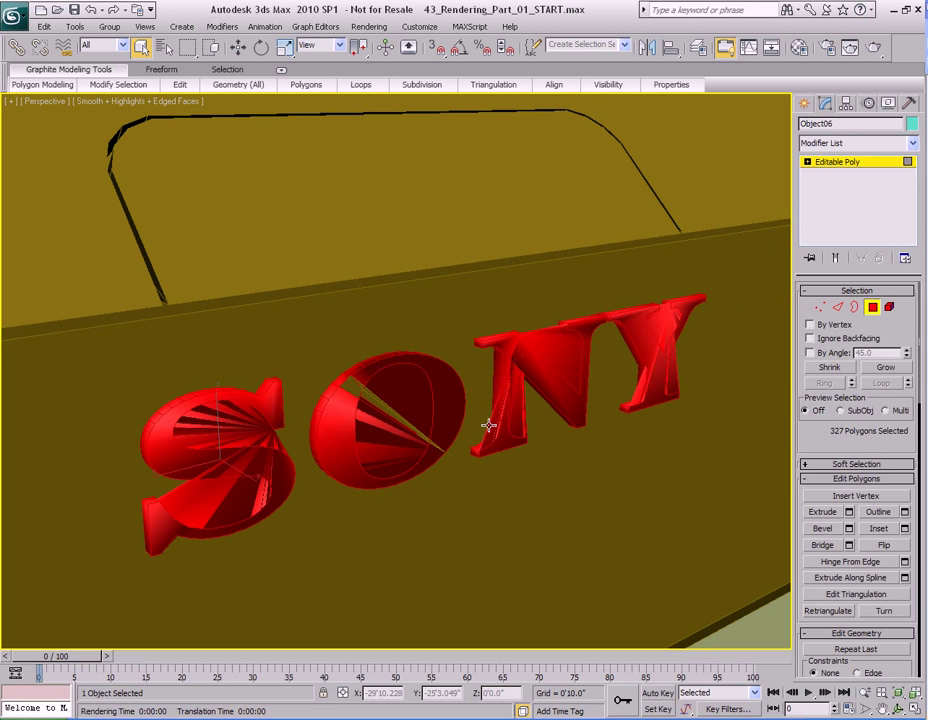
{"action": "scroll", "coordinate": [825, 562], "scroll_direction": "down", "scroll_amount": 4}
{"action": "scroll", "coordinate": [825, 562], "scroll_direction": "down", "scroll_amount": 10}
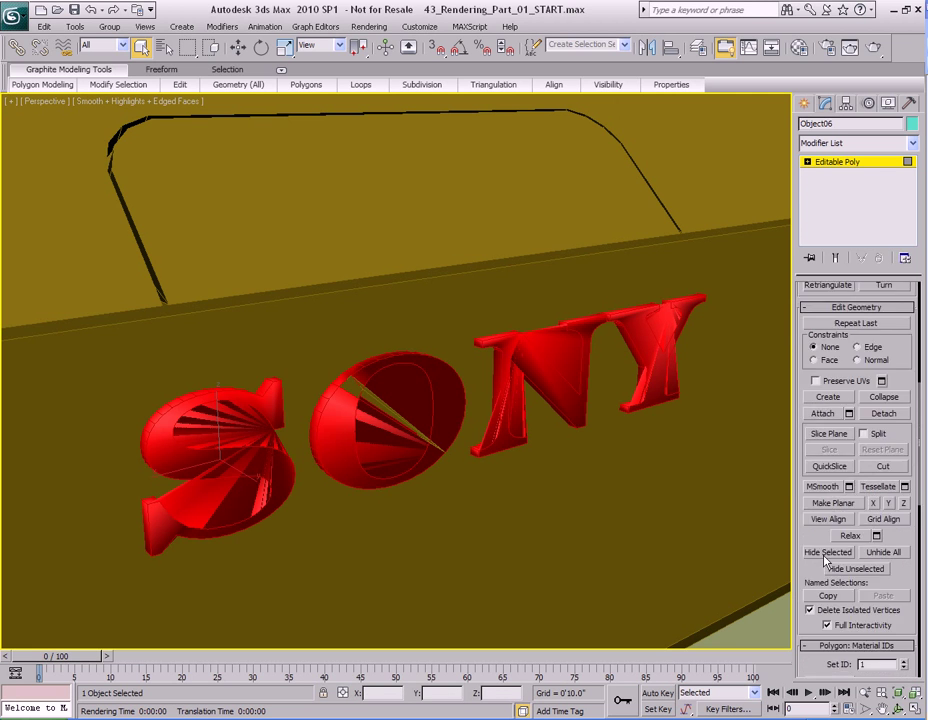
{"action": "left_click", "coordinate": [828, 593]}
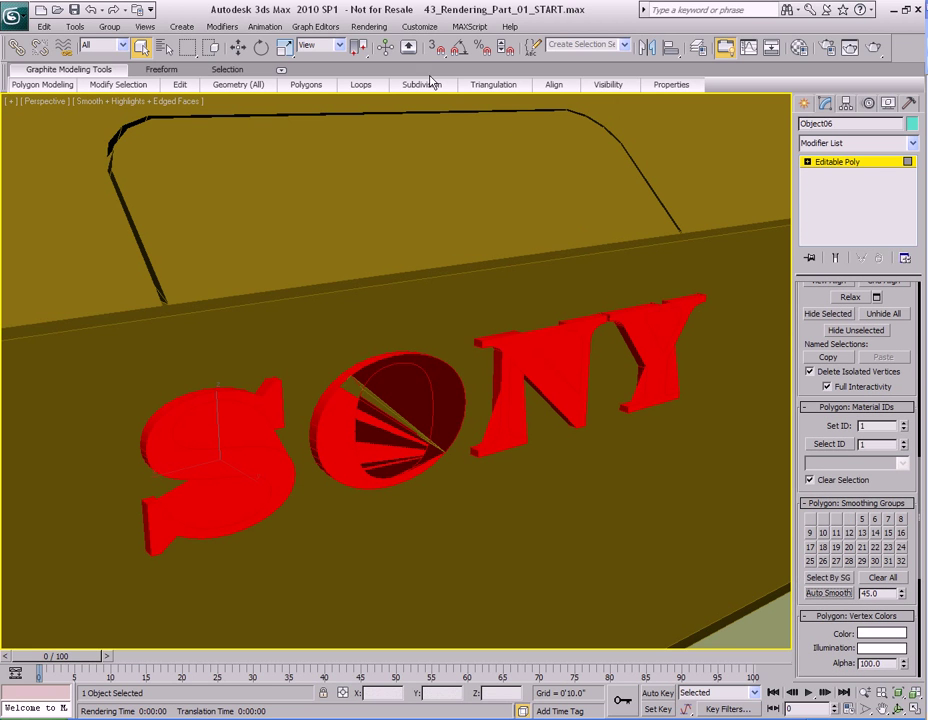
{"action": "mouse_move", "coordinate": [489, 85]}
{"action": "left_click", "coordinate": [546, 115]}
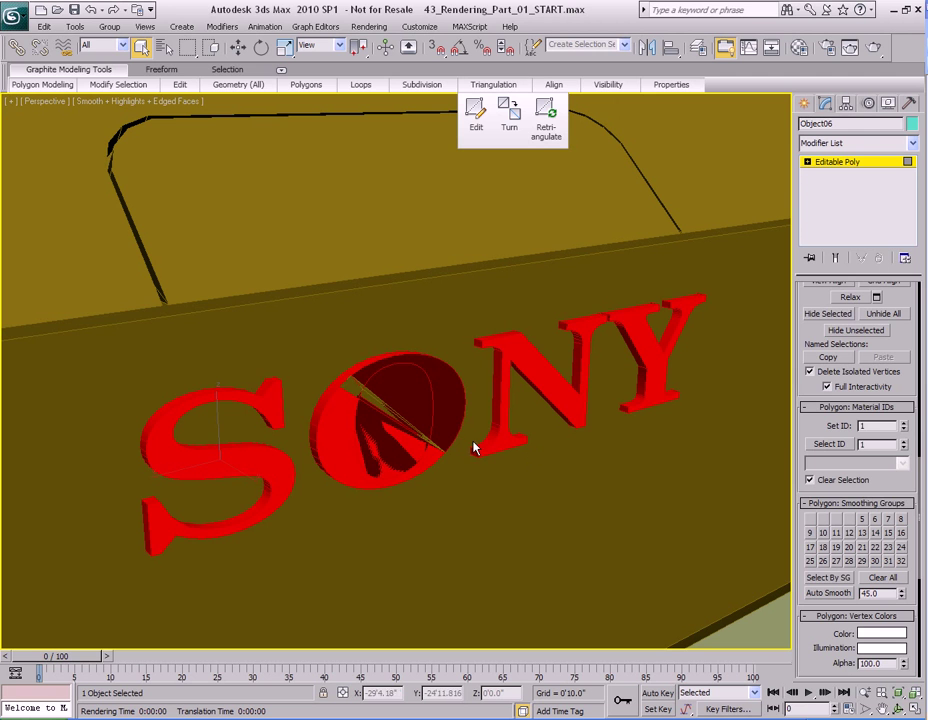
Step: Delete the broken front-face polygons of the letter O and leave polygon editing
{"action": "key", "text": "4"}
{"action": "key", "text": "4"}
{"action": "left_click", "coordinate": [411, 432]}
{"action": "scroll", "coordinate": [447, 435], "scroll_direction": "up", "scroll_amount": 5}
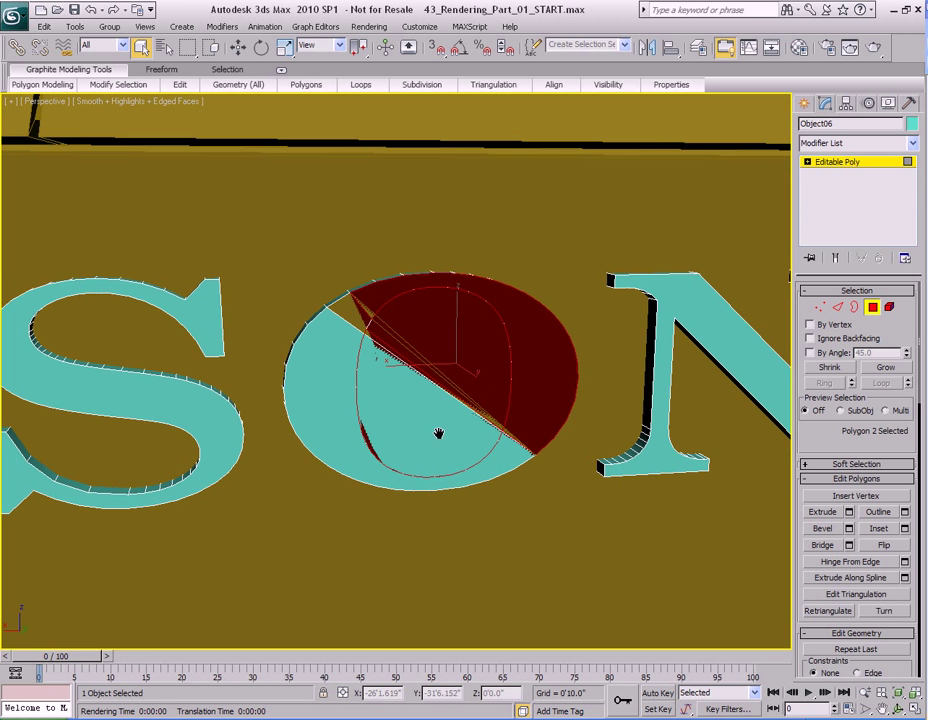
{"action": "left_click", "coordinate": [405, 395]}
{"action": "left_click", "coordinate": [390, 413]}
{"action": "left_click", "coordinate": [387, 425]}
{"action": "left_click", "coordinate": [398, 427]}
{"action": "left_click", "coordinate": [400, 429]}
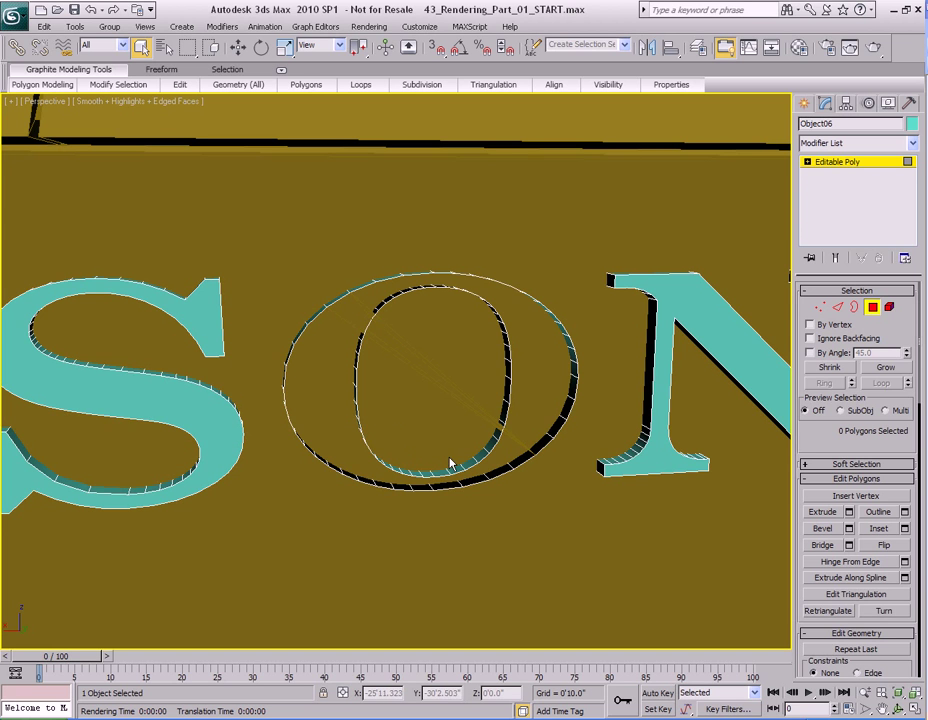
{"action": "middle_click_drag", "start_coordinate": [450, 463], "coordinate": [441, 425], "text": "alt"}
{"action": "key", "text": "4"}
Step: Delete the stray sliver elements crossing the letter O from the Blu-ray player and leave element editing
{"action": "left_click", "coordinate": [458, 211]}
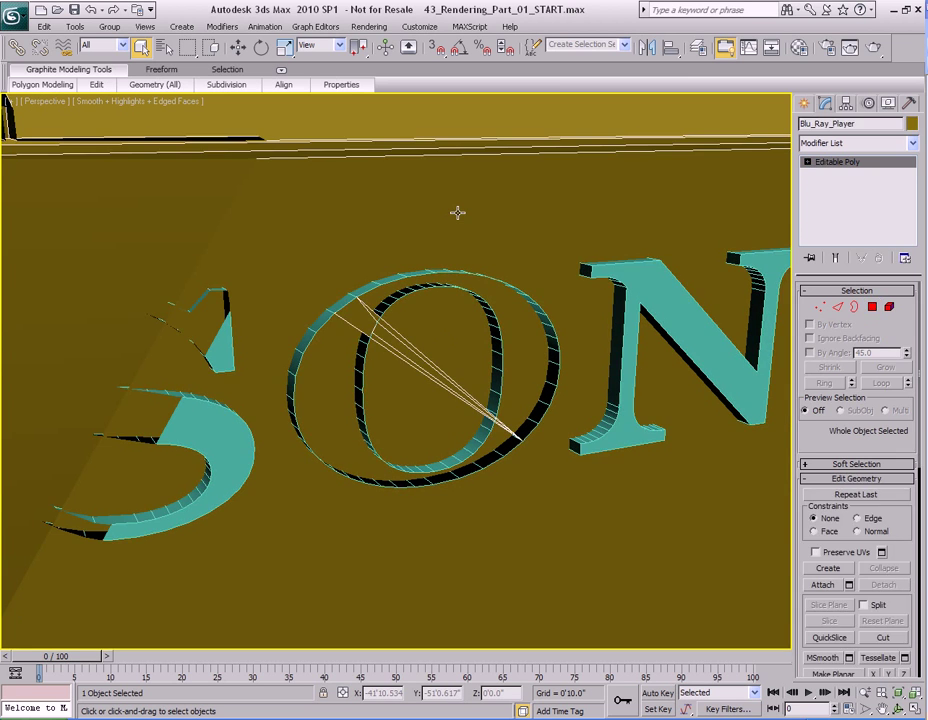
{"action": "key", "text": "5"}
{"action": "left_click", "coordinate": [416, 350]}
{"action": "left_click", "coordinate": [410, 350]}
{"action": "left_click", "coordinate": [404, 349]}
{"action": "left_click", "coordinate": [396, 350]}
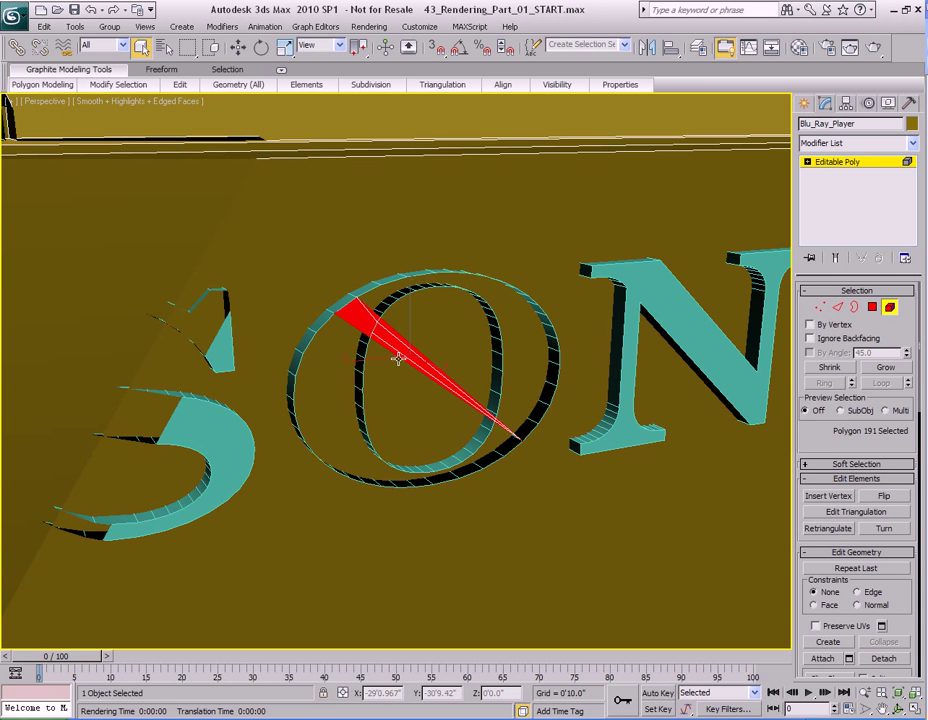
{"action": "left_click", "coordinate": [403, 366]}
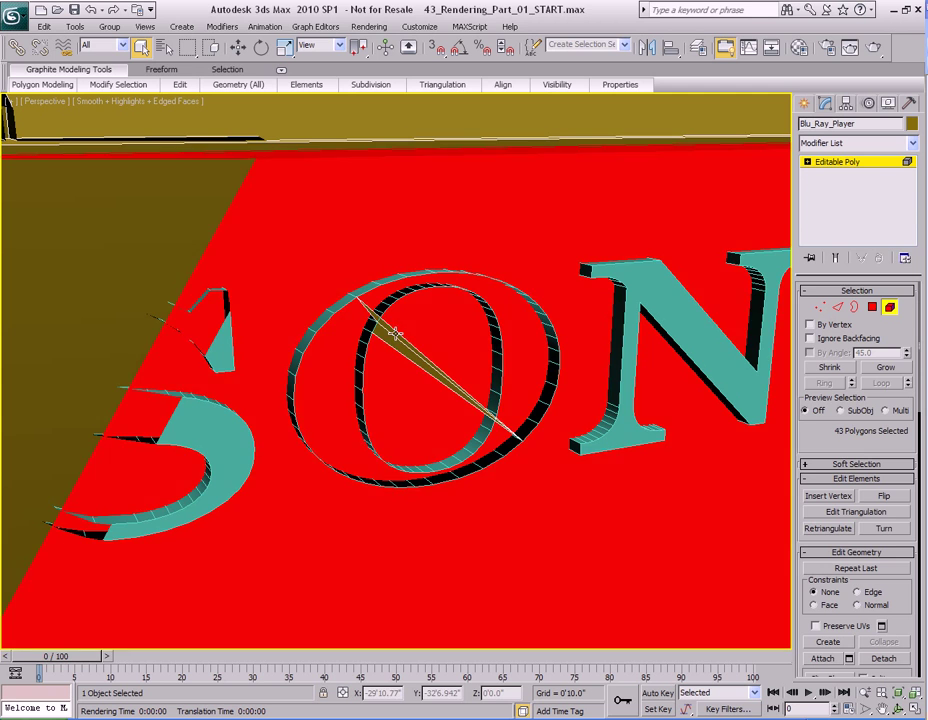
{"action": "left_click", "coordinate": [396, 334]}
{"action": "left_click", "coordinate": [391, 340]}
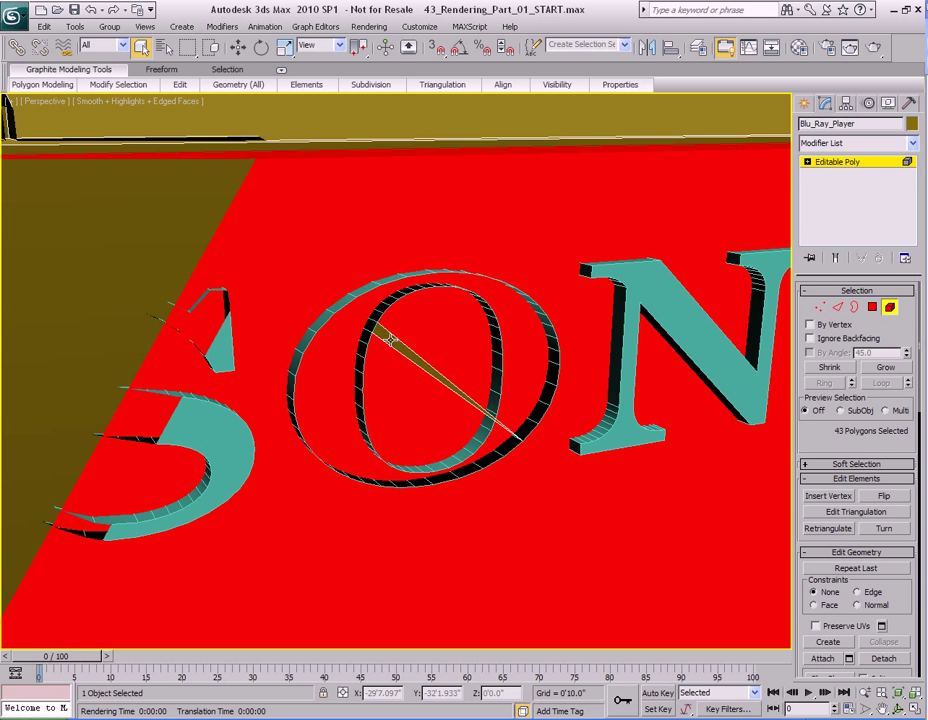
{"action": "left_click", "coordinate": [391, 340]}
{"action": "key", "text": "Delete"}
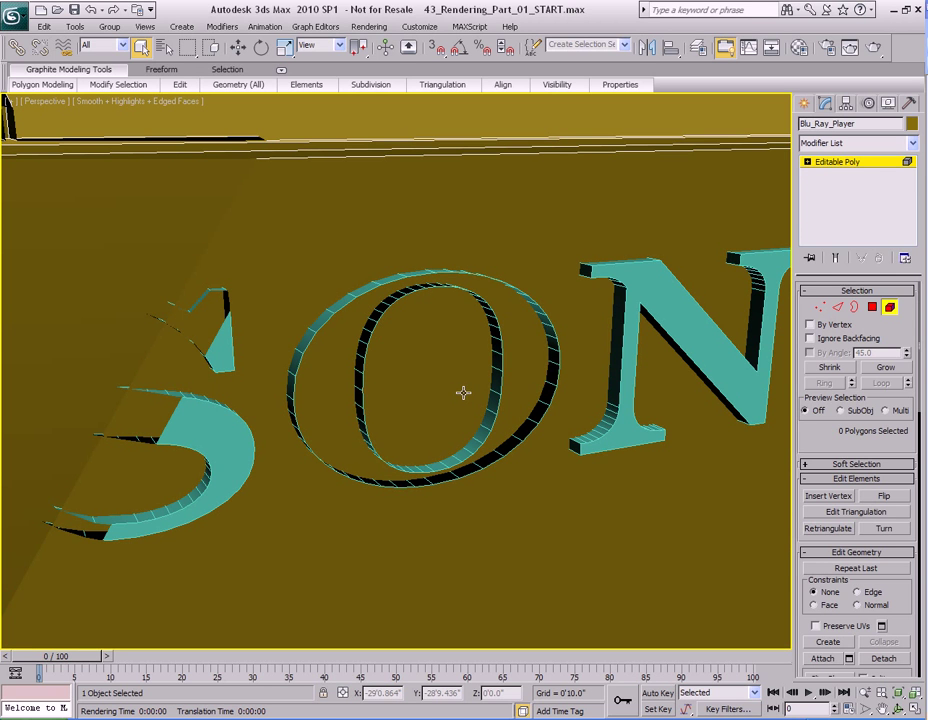
{"action": "key", "text": "5"}
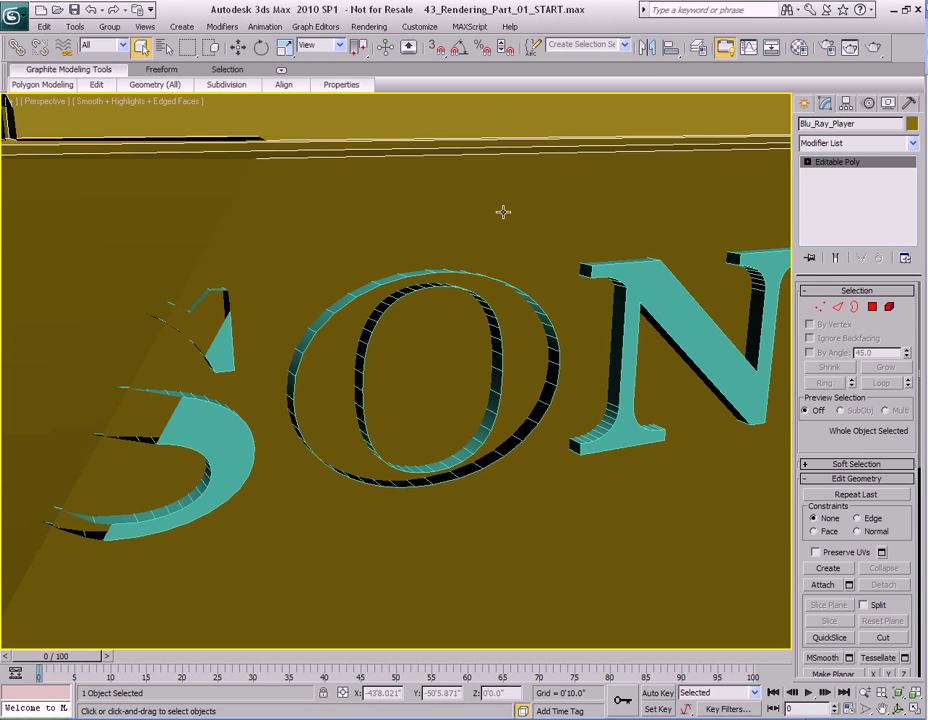
Step: Bridge the inner and outer open borders of the detached lettering's O to rebuild its front face
{"action": "left_click", "coordinate": [622, 355]}
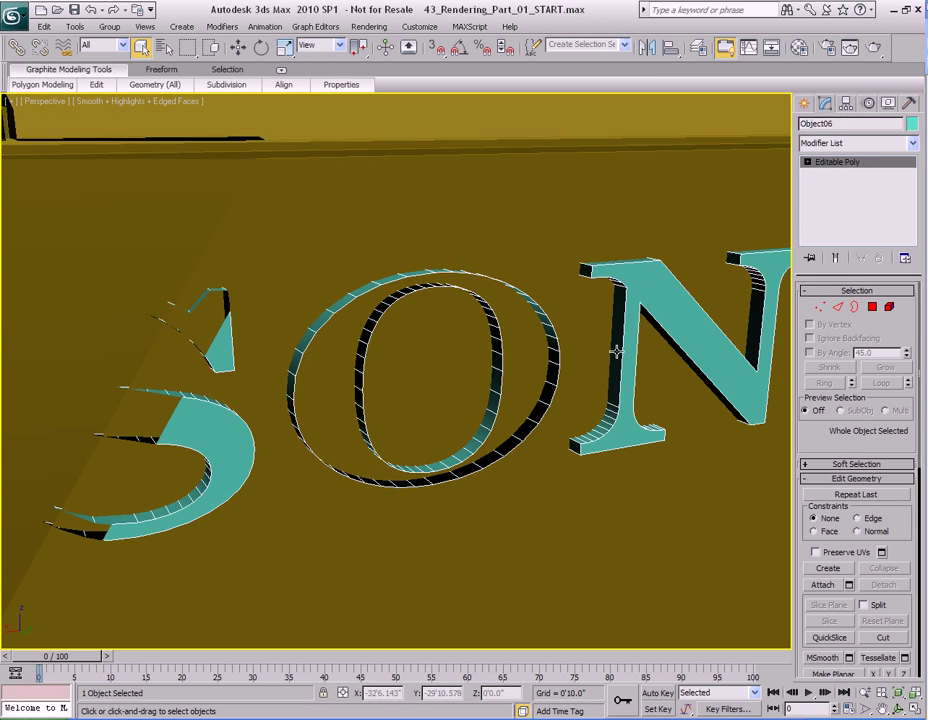
{"action": "key", "text": "3"}
{"action": "left_click", "coordinate": [527, 298]}
{"action": "left_click", "coordinate": [497, 330], "text": "ctrl"}
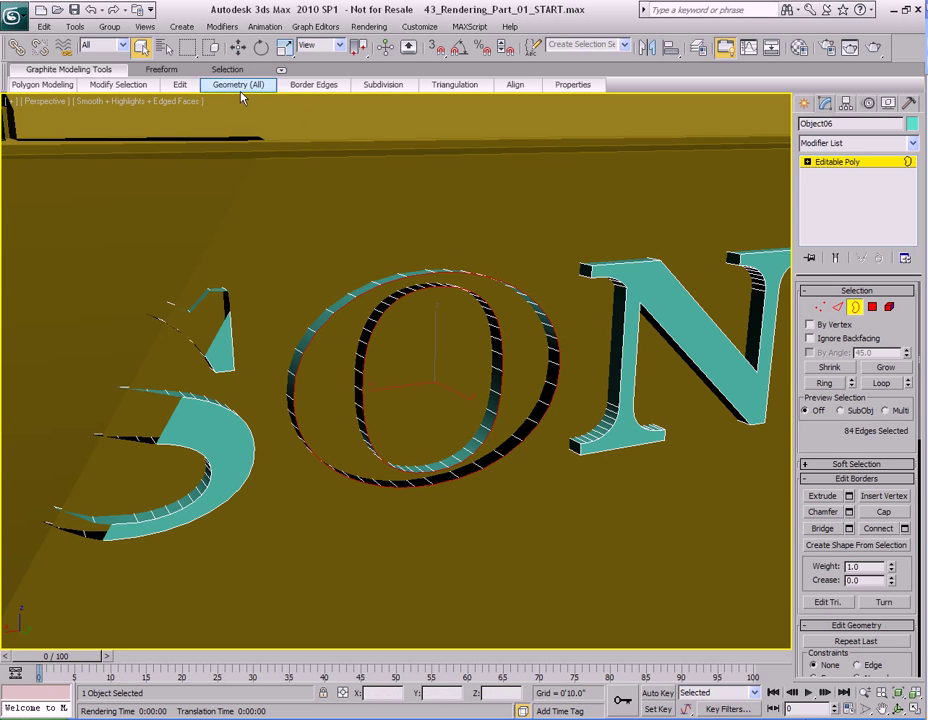
{"action": "mouse_move", "coordinate": [313, 84]}
{"action": "left_click", "coordinate": [344, 112]}
{"action": "middle_click_drag", "start_coordinate": [519, 341], "coordinate": [387, 361]}
{"action": "key", "text": "3"}
Step: Examine the bookcase shelves, including the books, picture frames and clock, from several angles
{"action": "scroll", "coordinate": [510, 347], "scroll_direction": "down", "scroll_amount": 6}
{"action": "scroll", "coordinate": [376, 362], "scroll_direction": "down", "scroll_amount": 3}
{"action": "scroll", "coordinate": [375, 362], "scroll_direction": "down", "scroll_amount": 4}
{"action": "middle_click_drag", "start_coordinate": [572, 350], "coordinate": [445, 362]}
{"action": "scroll", "coordinate": [470, 350], "scroll_direction": "down", "scroll_amount": 3}
{"action": "middle_click_drag", "start_coordinate": [565, 285], "coordinate": [487, 373]}
{"action": "scroll", "coordinate": [487, 374], "scroll_direction": "up", "scroll_amount": 4}
{"action": "middle_click_drag", "start_coordinate": [548, 346], "coordinate": [445, 369], "text": "alt"}
{"action": "scroll", "coordinate": [445, 369], "scroll_direction": "down", "scroll_amount": 5}
{"action": "middle_click_drag", "start_coordinate": [345, 300], "coordinate": [507, 367]}
{"action": "scroll", "coordinate": [507, 367], "scroll_direction": "up", "scroll_amount": 3}
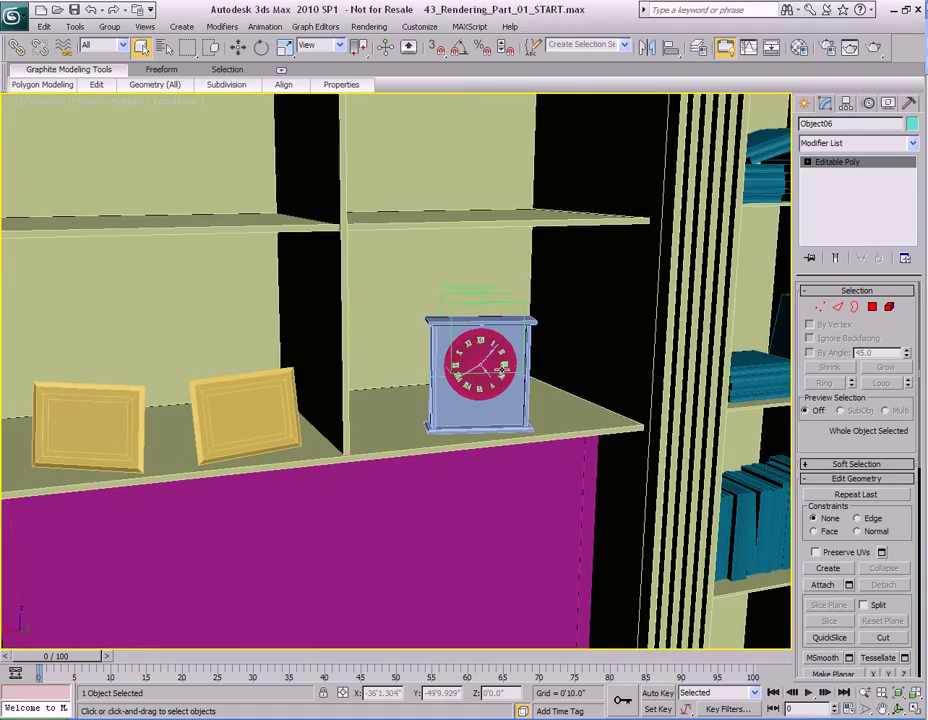
{"action": "middle_click_drag", "start_coordinate": [262, 391], "coordinate": [464, 303], "text": "alt"}
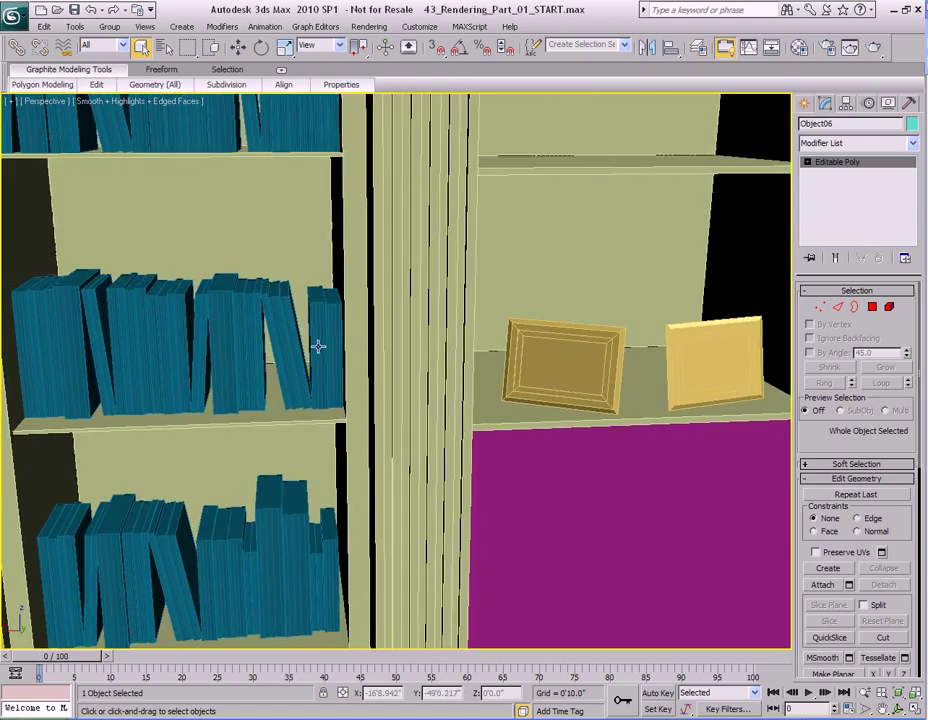
{"action": "scroll", "coordinate": [464, 303], "scroll_direction": "down", "scroll_amount": 3}
{"action": "scroll", "coordinate": [464, 303], "scroll_direction": "down", "scroll_amount": 5}
{"action": "middle_click_drag", "start_coordinate": [501, 342], "coordinate": [317, 358], "text": "alt"}
{"action": "scroll", "coordinate": [317, 358], "scroll_direction": "up", "scroll_amount": 3}
{"action": "scroll", "coordinate": [317, 358], "scroll_direction": "up", "scroll_amount": 8}
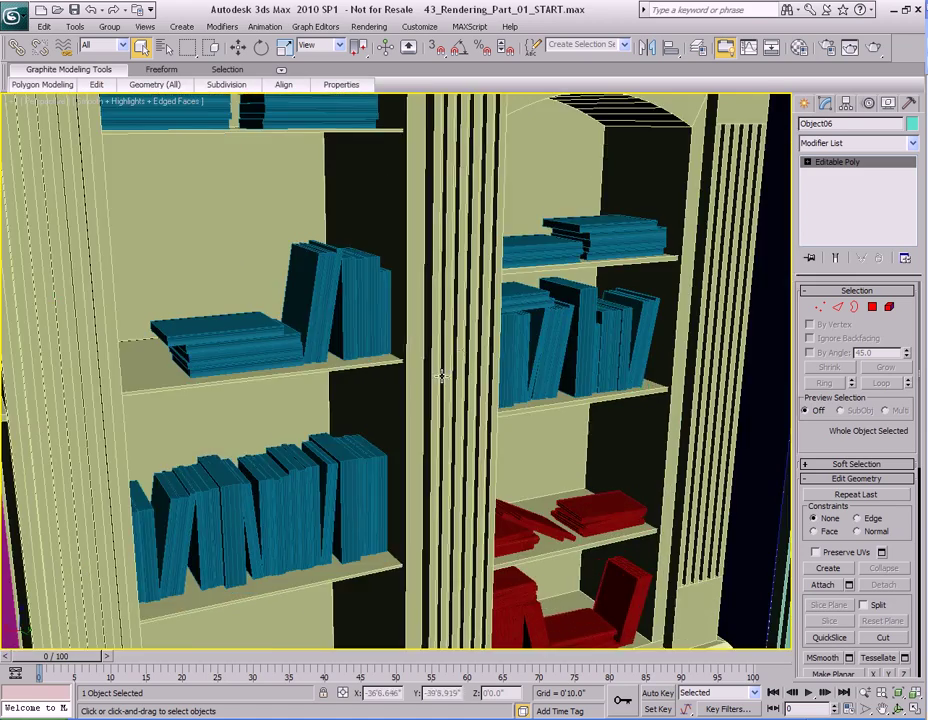
{"action": "mouse_move", "coordinate": [441, 375]}
{"action": "middle_mouse_down", "text": "alt"}
{"action": "mouse_move", "coordinate": [379, 383]}
{"action": "mouse_move", "coordinate": [451, 400]}
{"action": "mouse_move", "coordinate": [416, 354]}
{"action": "mouse_move", "coordinate": [451, 379]}
{"action": "middle_mouse_up", "text": "alt"}
{"action": "scroll", "coordinate": [451, 342], "scroll_direction": "up", "scroll_amount": 5}
{"action": "scroll", "coordinate": [398, 345], "scroll_direction": "down", "scroll_amount": 3}
{"action": "scroll", "coordinate": [451, 379], "scroll_direction": "up", "scroll_amount": 3}
{"action": "scroll", "coordinate": [451, 379], "scroll_direction": "down", "scroll_amount": 4}
{"action": "middle_click_drag", "start_coordinate": [412, 425], "coordinate": [300, 350], "text": "alt"}
{"action": "scroll", "coordinate": [460, 375], "scroll_direction": "up", "scroll_amount": 6}
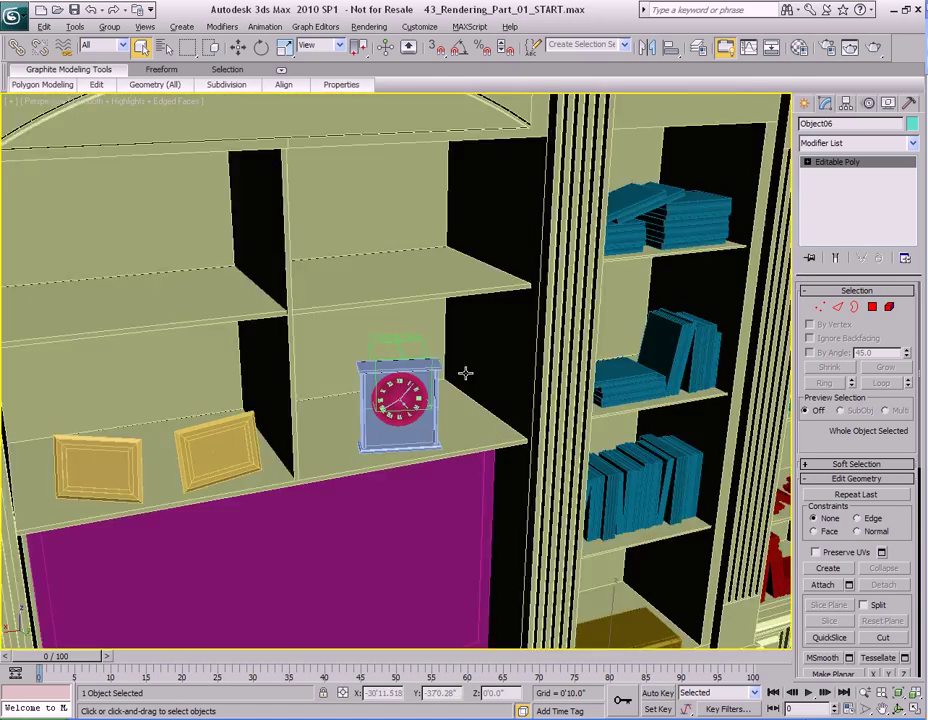
Step: Select the container helper of the clock on the bookcase's center shelf and inspect the clock
{"action": "scroll", "coordinate": [430, 380], "scroll_direction": "up", "scroll_amount": 5}
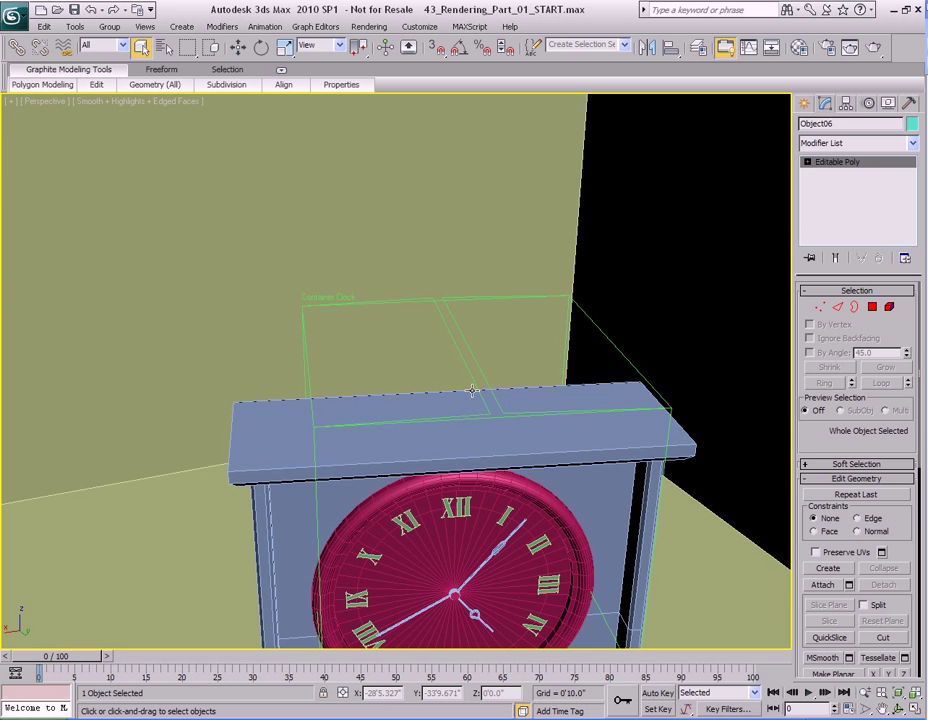
{"action": "left_click", "coordinate": [470, 373]}
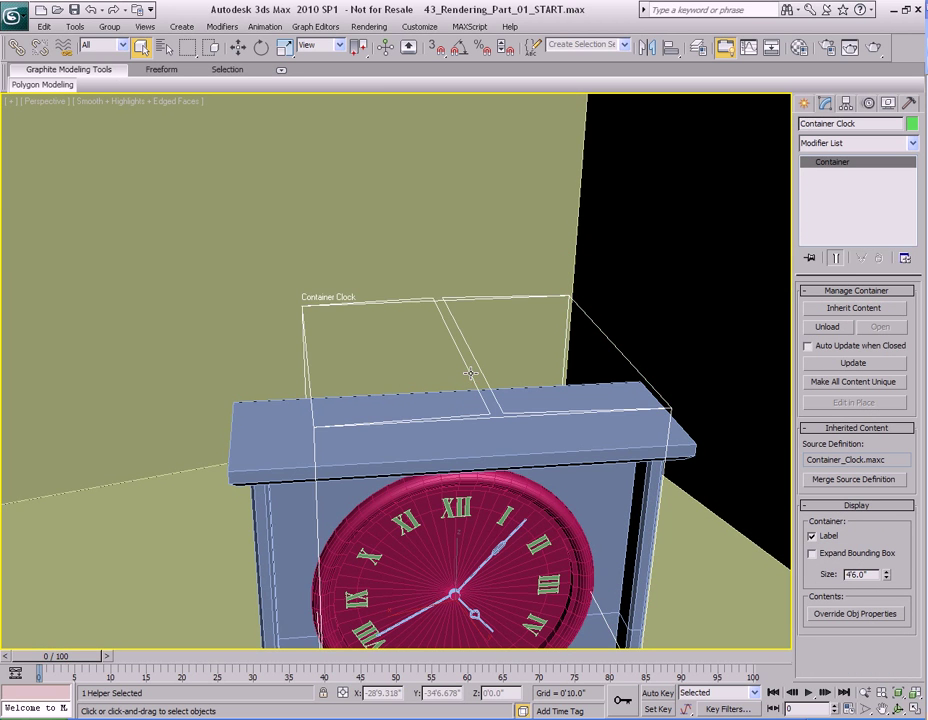
{"action": "scroll", "coordinate": [468, 406], "scroll_direction": "down", "scroll_amount": 8}
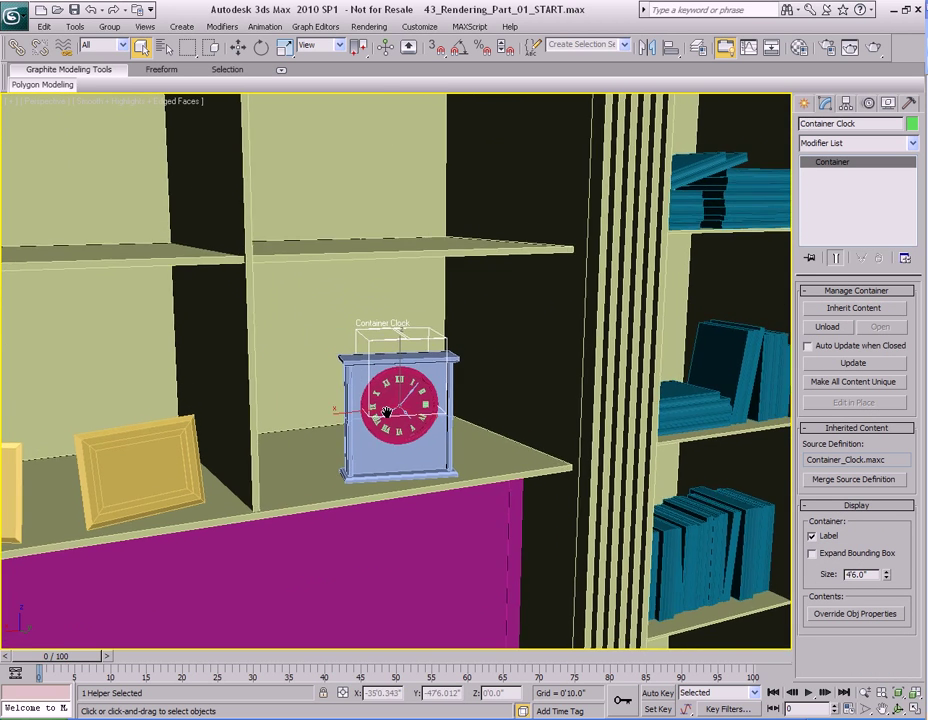
{"action": "scroll", "coordinate": [414, 395], "scroll_direction": "up", "scroll_amount": 3}
{"action": "middle_click_drag", "start_coordinate": [414, 395], "coordinate": [425, 385], "text": "alt"}
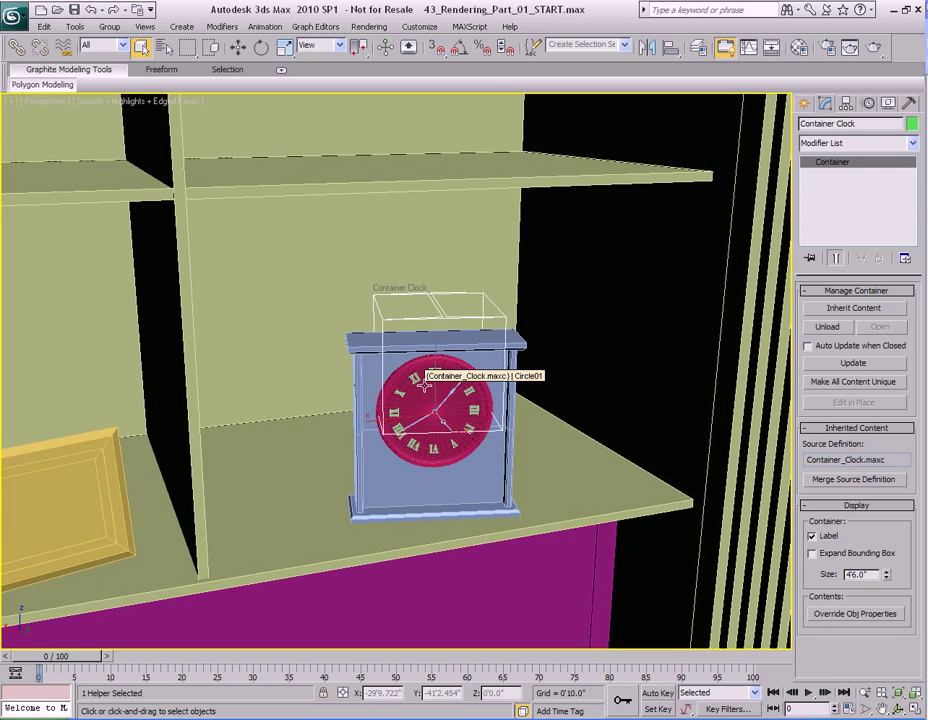
Step: Examine the whole interior model, from the bookcase and side doorway out to the full house
{"action": "scroll", "coordinate": [394, 413], "scroll_direction": "down", "scroll_amount": 10}
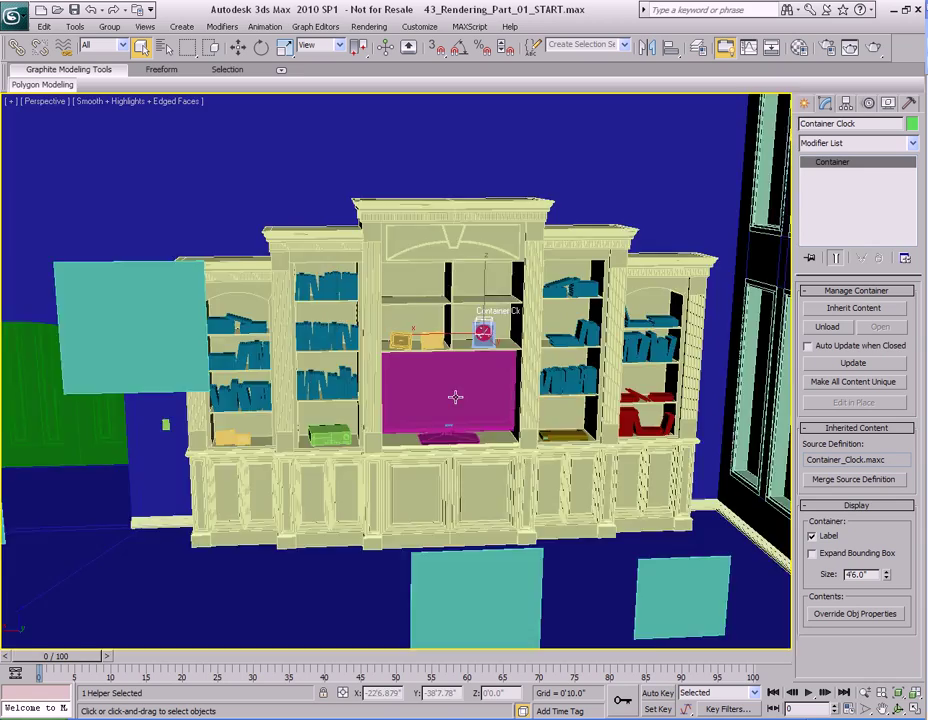
{"action": "middle_click_drag", "start_coordinate": [455, 397], "coordinate": [418, 376], "text": "alt"}
{"action": "scroll", "coordinate": [418, 376], "scroll_direction": "down", "scroll_amount": 10}
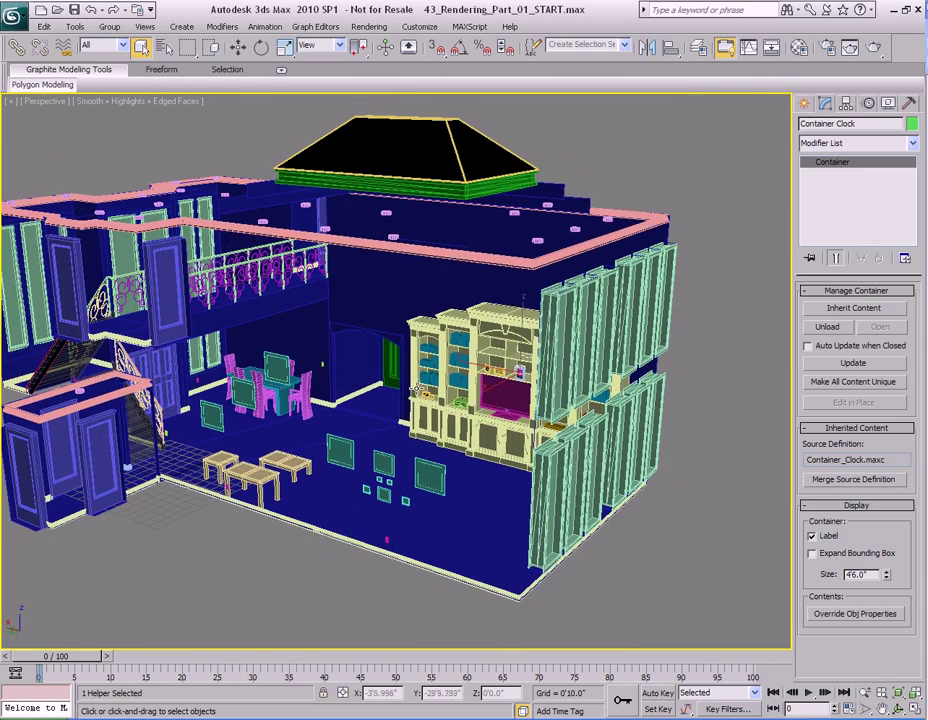
{"action": "scroll", "coordinate": [418, 376], "scroll_direction": "up", "scroll_amount": 15}
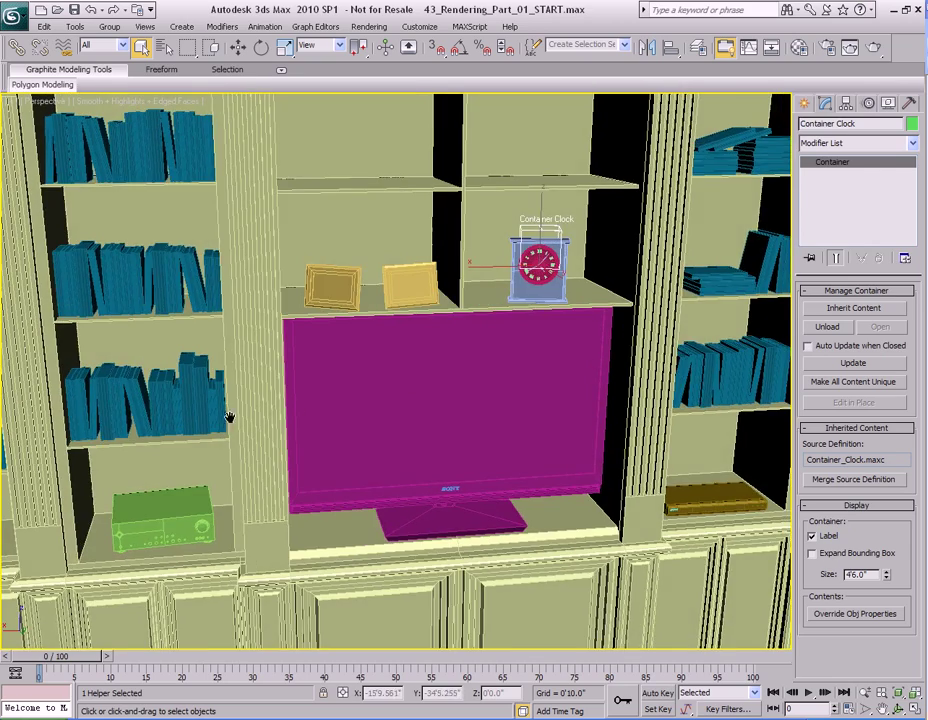
{"action": "middle_click_drag", "start_coordinate": [229, 417], "coordinate": [435, 346]}
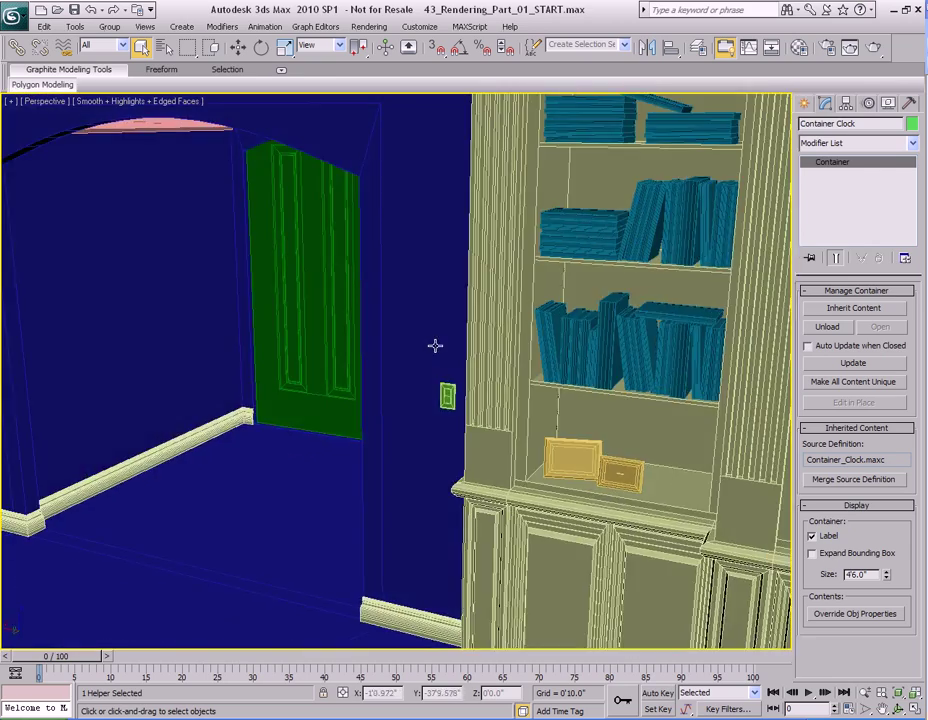
{"action": "scroll", "coordinate": [435, 346], "scroll_direction": "down", "scroll_amount": 10}
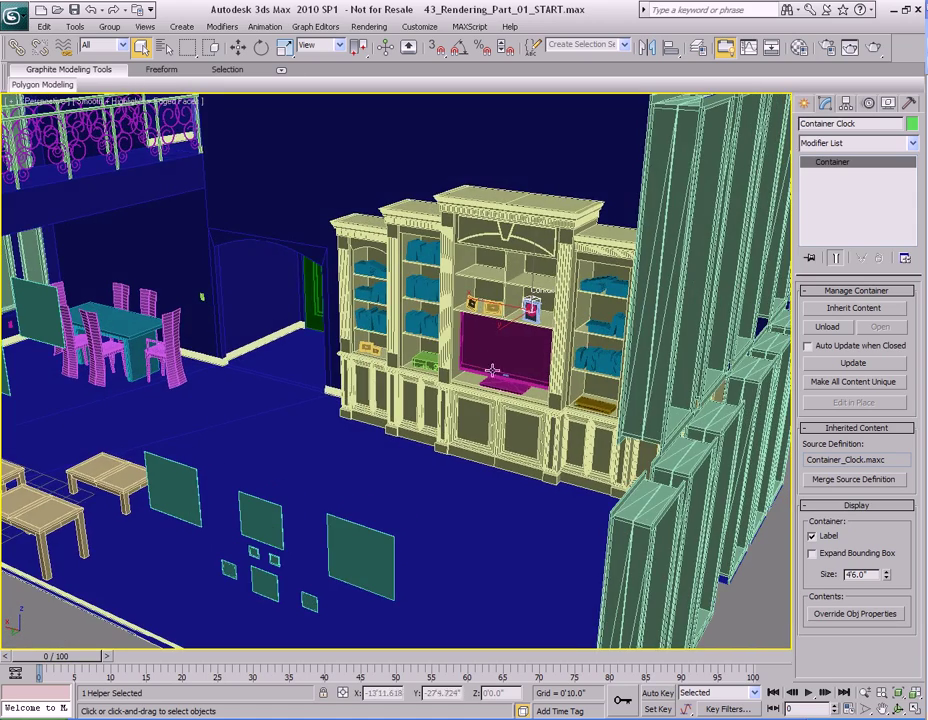
{"action": "scroll", "coordinate": [418, 373], "scroll_direction": "down", "scroll_amount": 10}
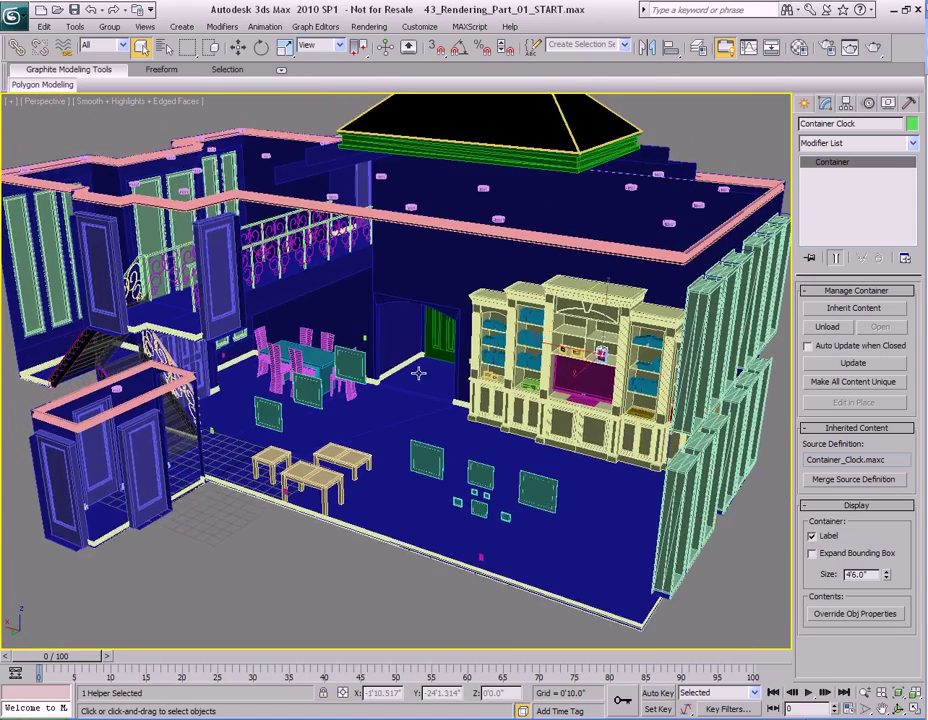
{"action": "middle_click_drag", "start_coordinate": [418, 373], "coordinate": [387, 364], "text": "alt"}
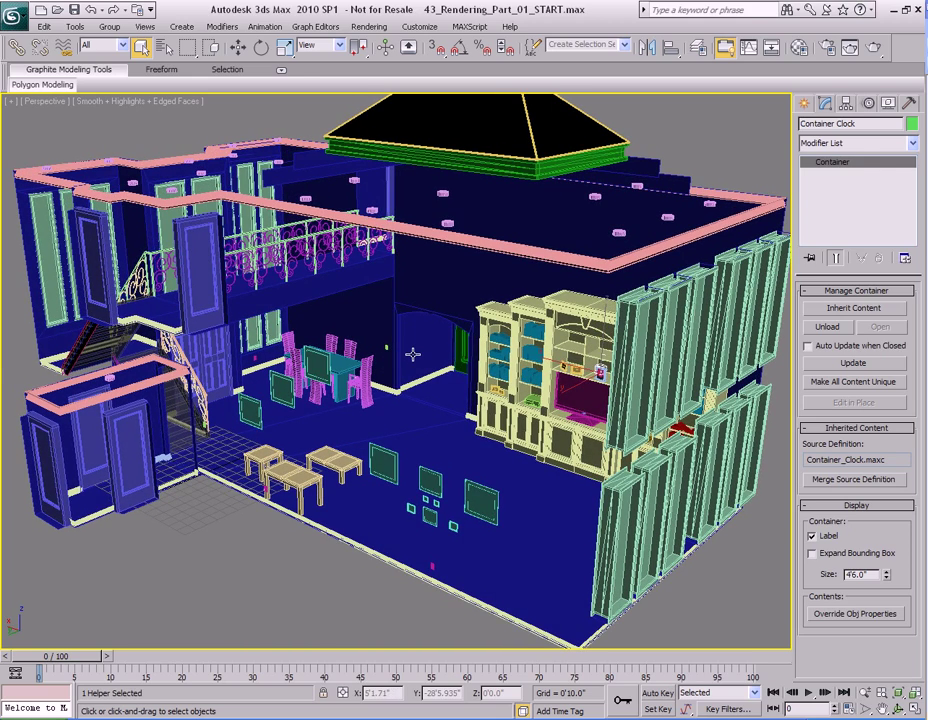
{"action": "middle_click_drag", "start_coordinate": [413, 353], "coordinate": [387, 368], "text": "alt"}
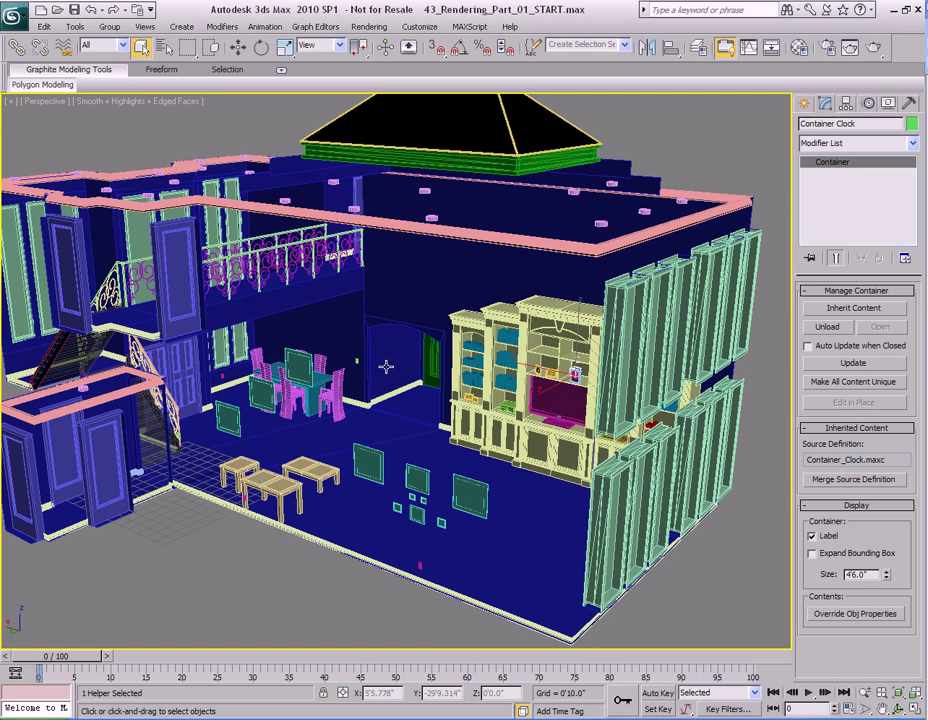
{"action": "scroll", "coordinate": [390, 370], "scroll_direction": "down", "scroll_amount": 6}
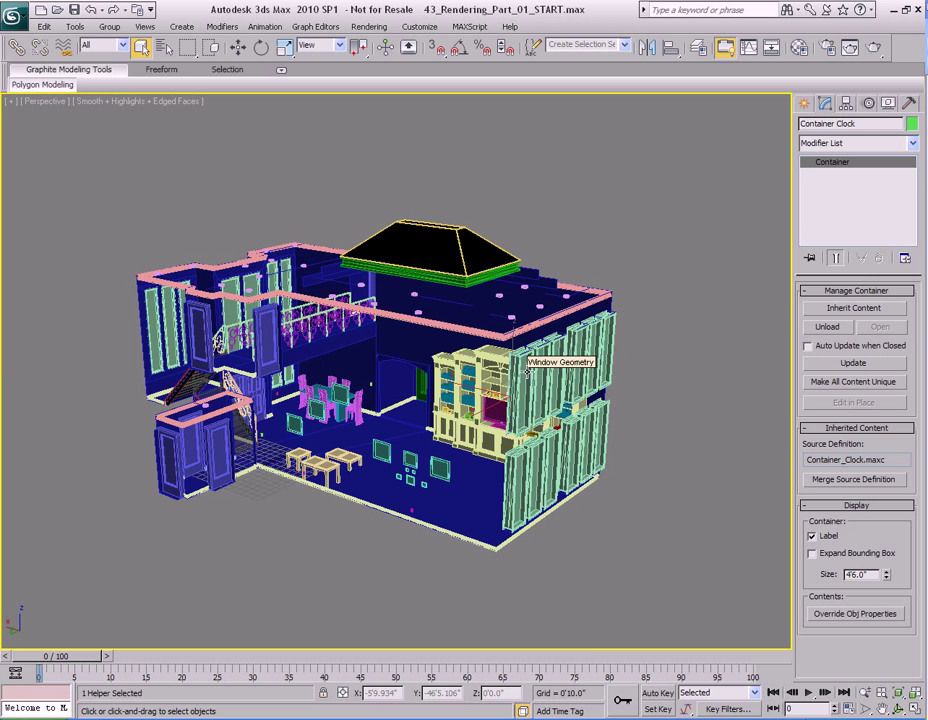
Step: Convert the first sample material to Arch & Design (mi) and apply the Matte Finish template to it
{"action": "key", "text": "m"}
{"action": "left_click_drag", "start_coordinate": [427, 14], "coordinate": [757, 14]}
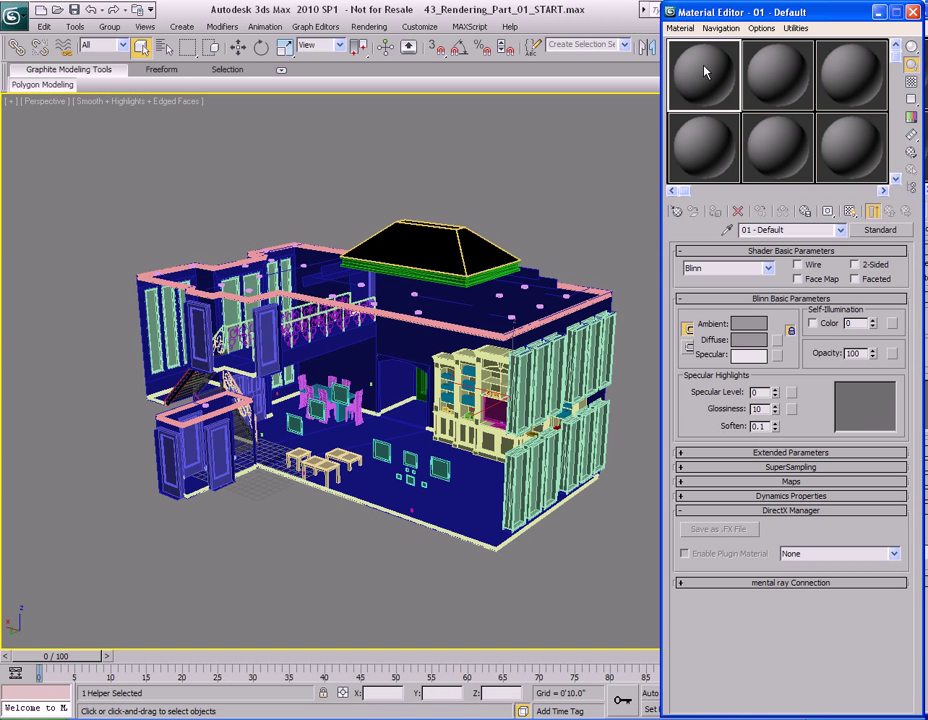
{"action": "left_click", "coordinate": [881, 230]}
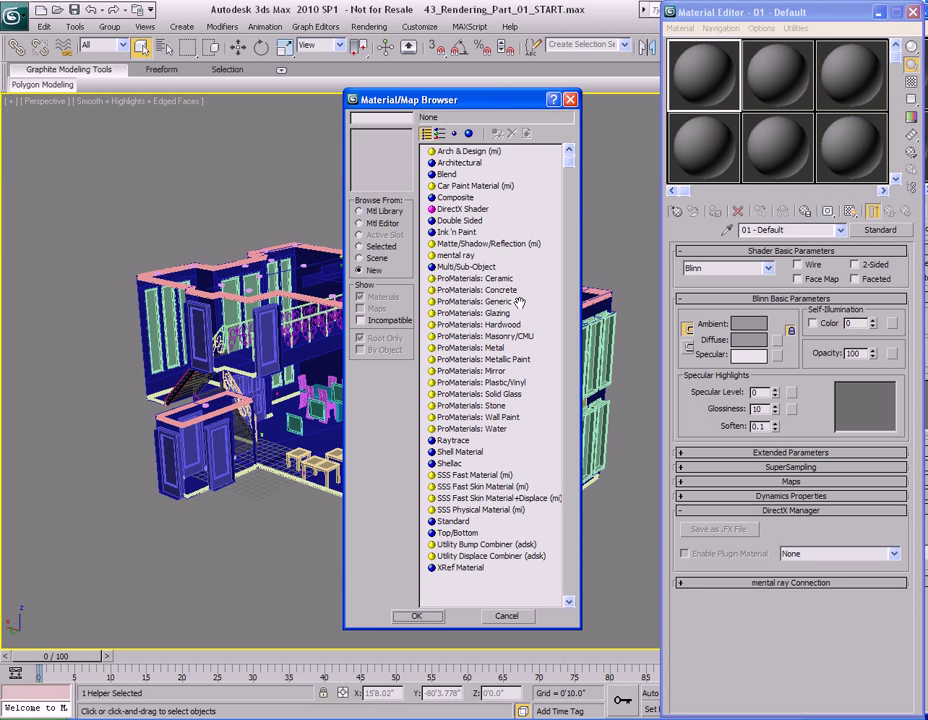
{"action": "left_click", "coordinate": [466, 152]}
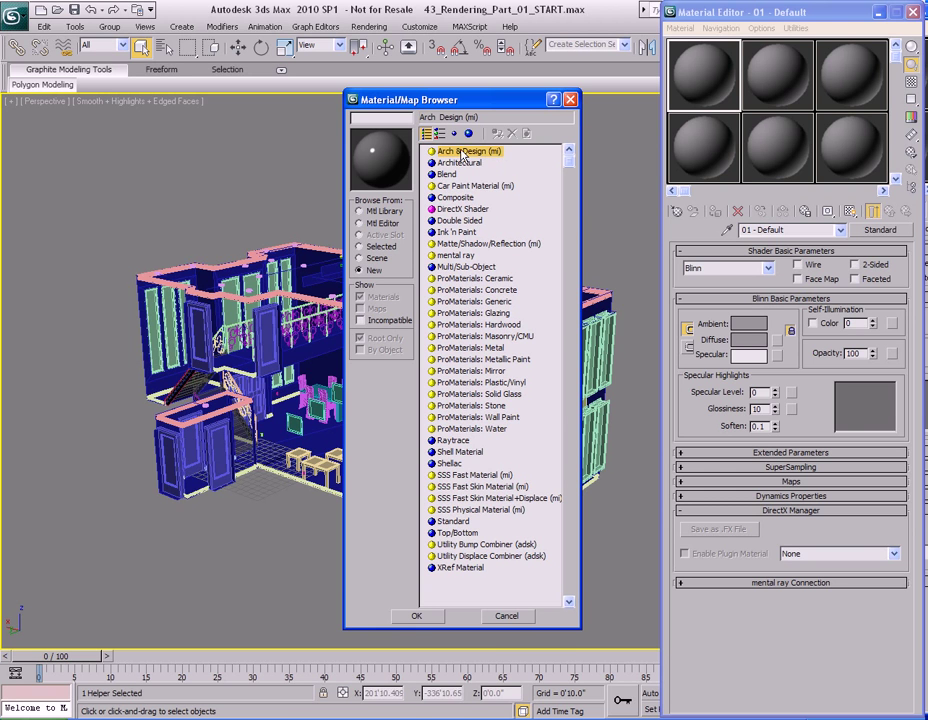
{"action": "double_click", "coordinate": [470, 155]}
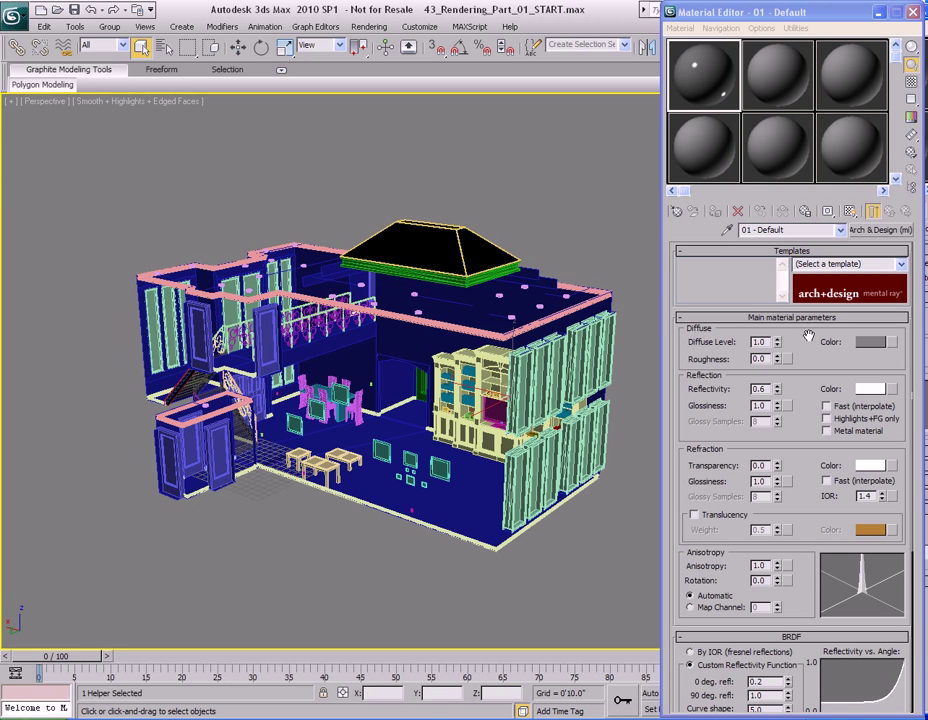
{"action": "left_click", "coordinate": [902, 265]}
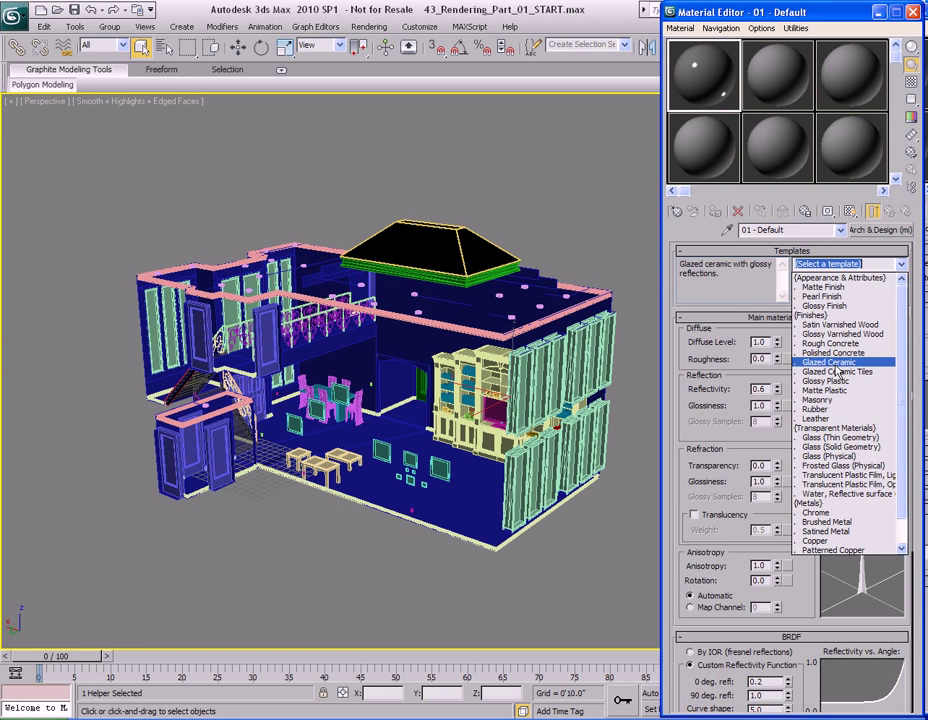
{"action": "left_click", "coordinate": [836, 287]}
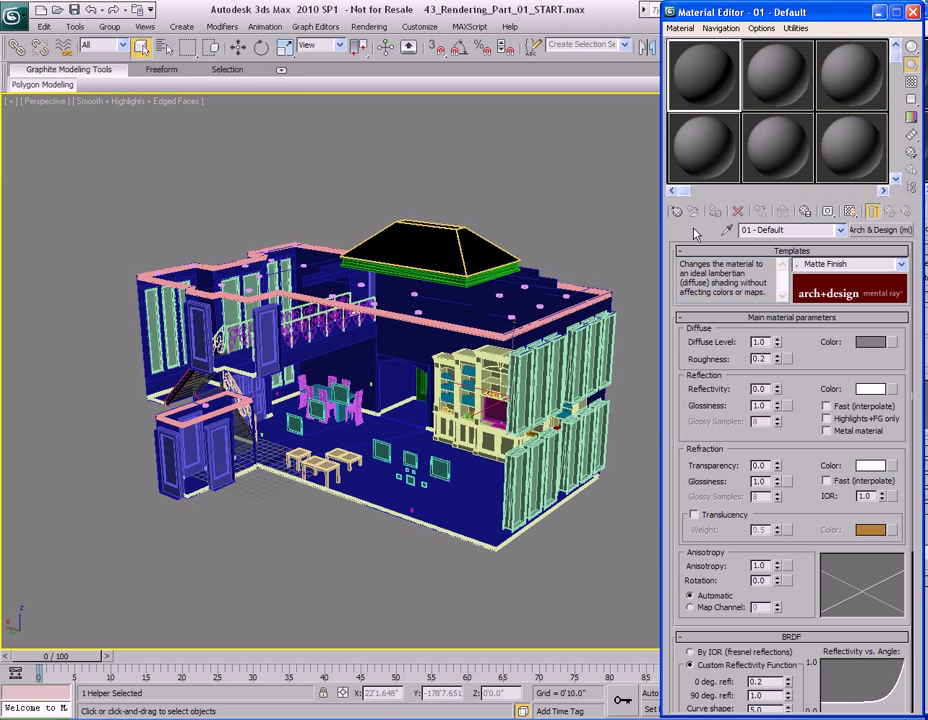
Step: Assign the matte Arch & Design material to every object in the scene and check it around the bookcase
{"action": "left_click_drag", "start_coordinate": [92, 166], "coordinate": [653, 600]}
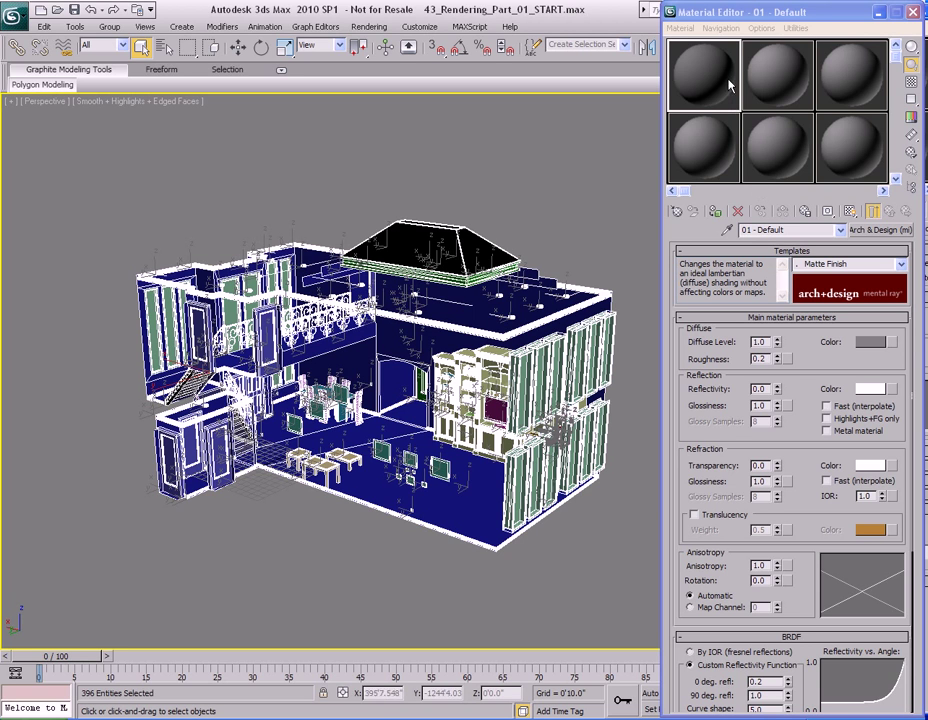
{"action": "left_click", "coordinate": [716, 213]}
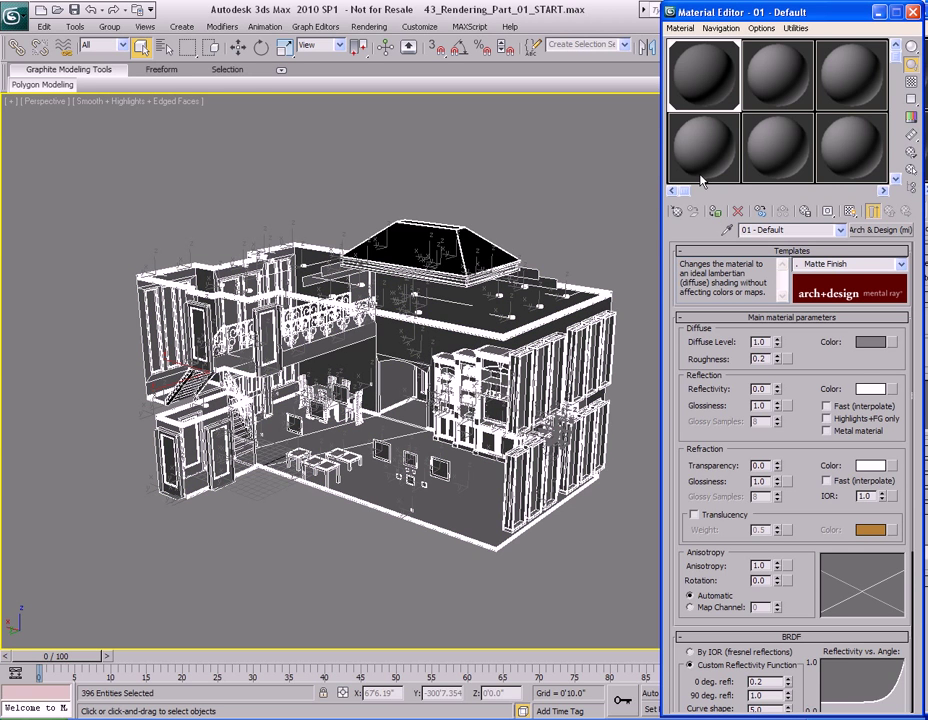
{"action": "middle_click_drag", "start_coordinate": [345, 299], "coordinate": [403, 289], "text": "alt"}
{"action": "scroll", "coordinate": [443, 410], "scroll_direction": "up", "scroll_amount": 3}
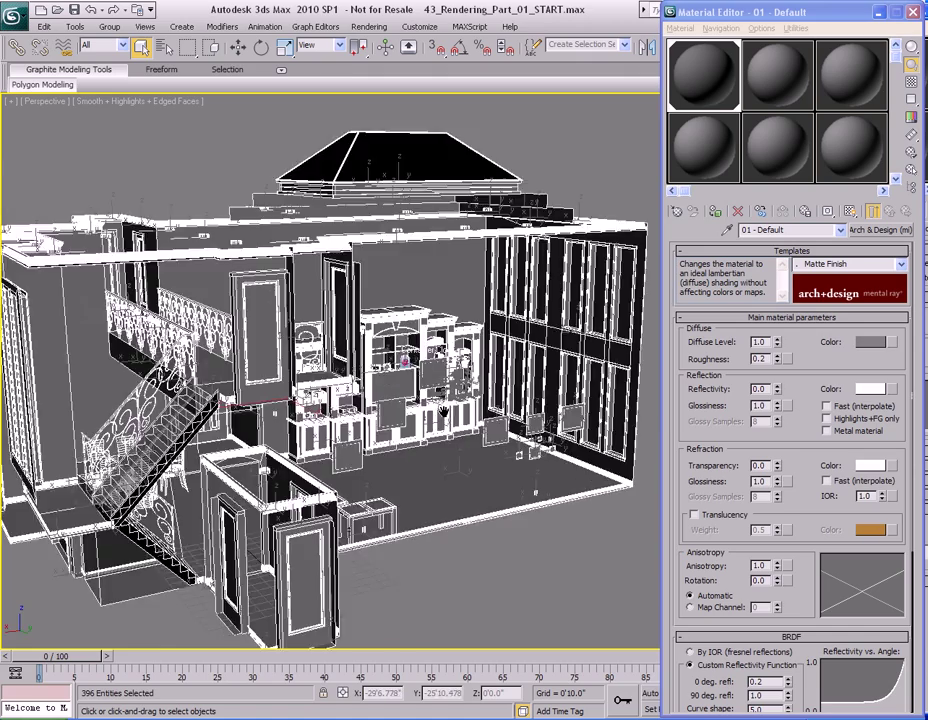
{"action": "scroll", "coordinate": [443, 410], "scroll_direction": "up", "scroll_amount": 6}
{"action": "scroll", "coordinate": [500, 395], "scroll_direction": "down", "scroll_amount": 3}
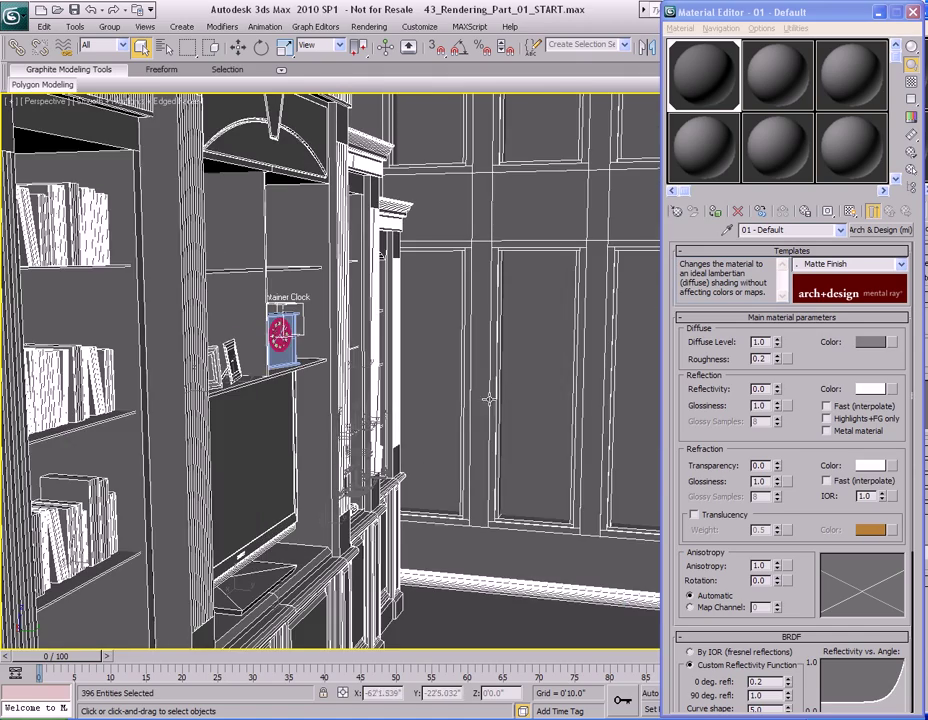
Step: Clear the selection and test-render the perspective view of the whole bookcase
{"action": "left_click", "coordinate": [414, 403]}
{"action": "scroll", "coordinate": [425, 410], "scroll_direction": "down", "scroll_amount": 4}
{"action": "middle_click_drag", "start_coordinate": [465, 398], "coordinate": [505, 391], "text": "alt"}
{"action": "key", "text": "shift+q"}
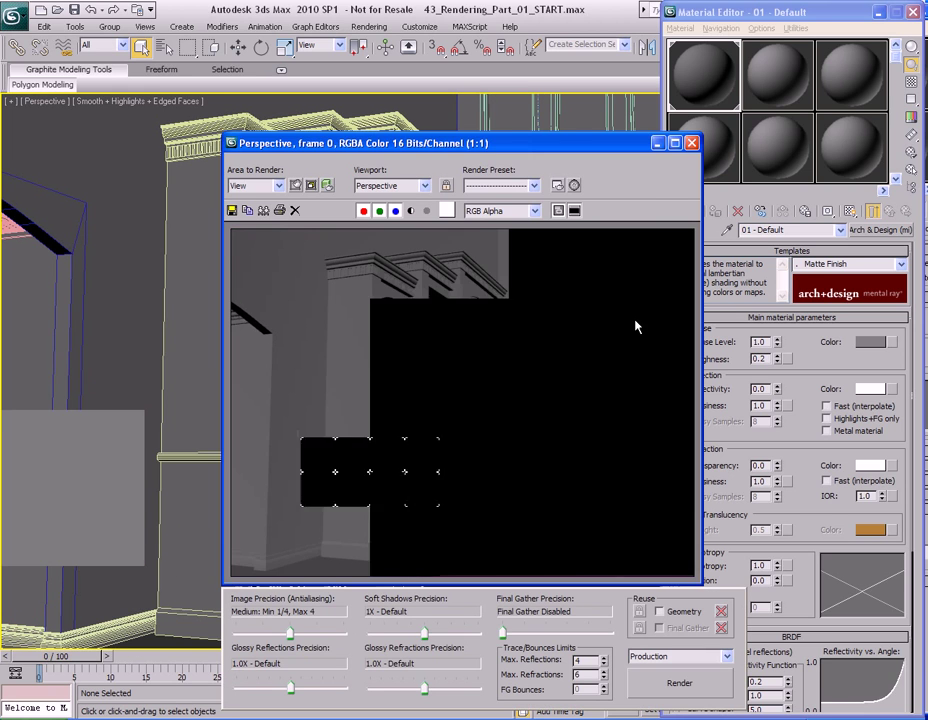
{"action": "left_click_drag", "start_coordinate": [554, 150], "coordinate": [398, 99]}
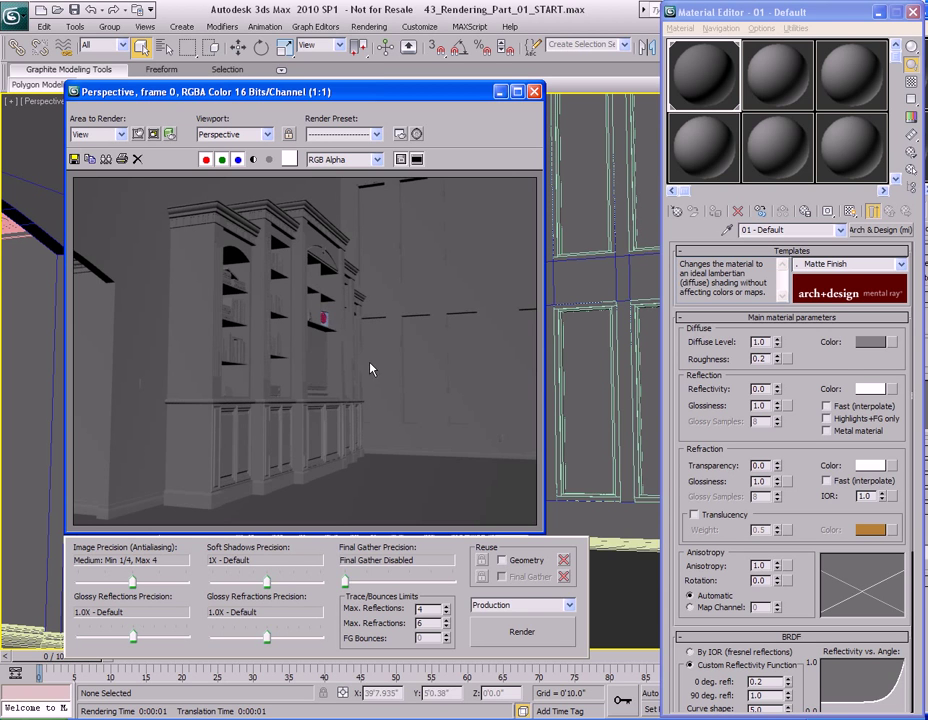
{"action": "left_click", "coordinate": [390, 72]}
Step: Select the clock's container helper on the bookcase shelf and make all its content unique
{"action": "key", "text": "z"}
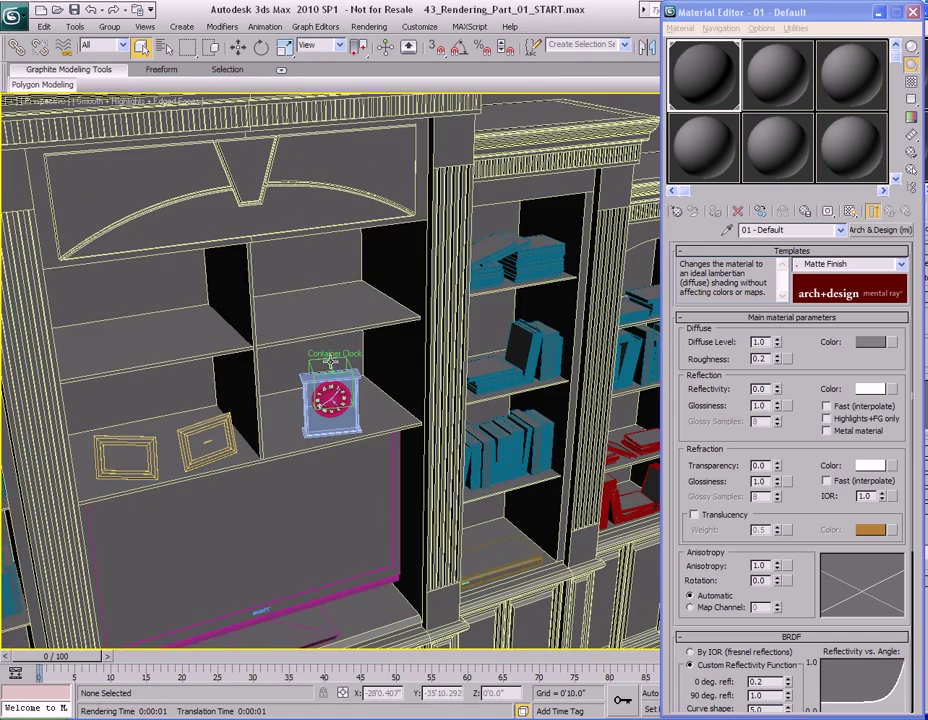
{"action": "left_click", "coordinate": [329, 360]}
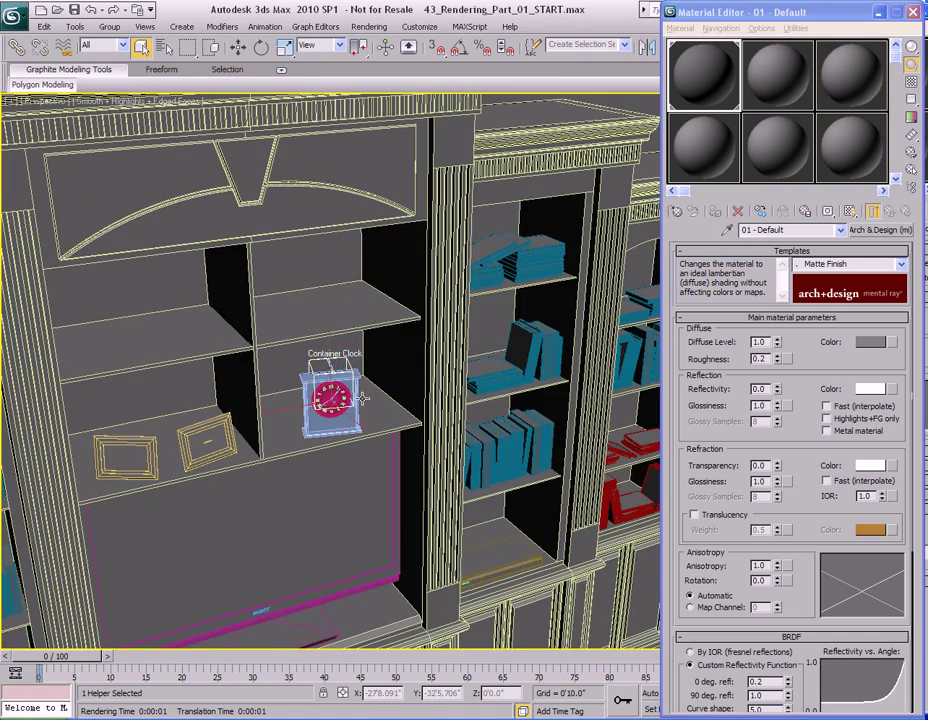
{"action": "key", "text": "z"}
{"action": "middle_click_drag", "start_coordinate": [452, 418], "coordinate": [436, 418]}
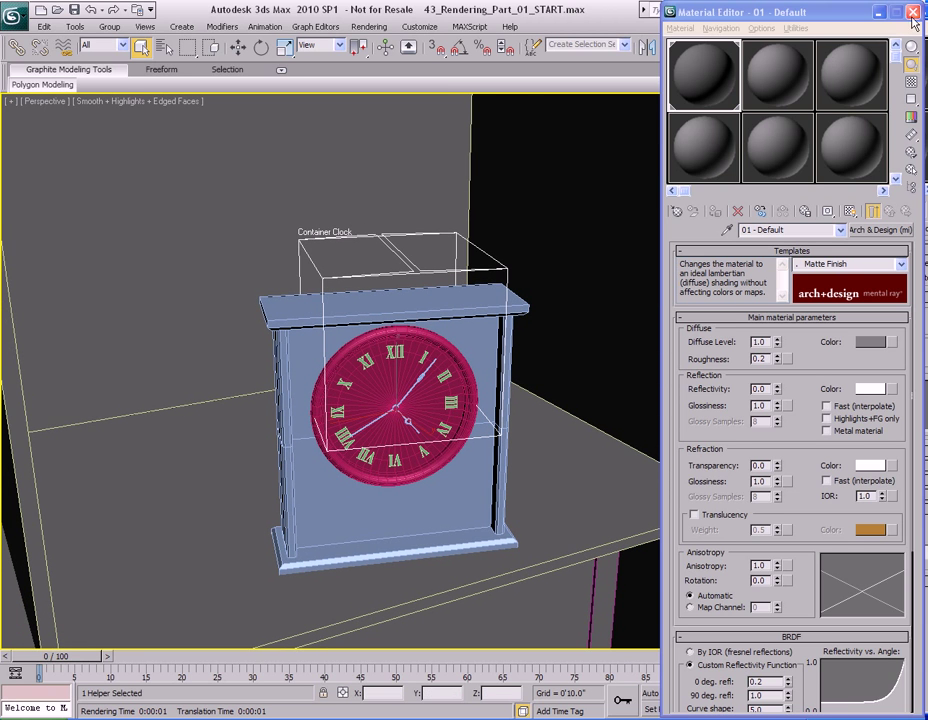
{"action": "key", "text": "m"}
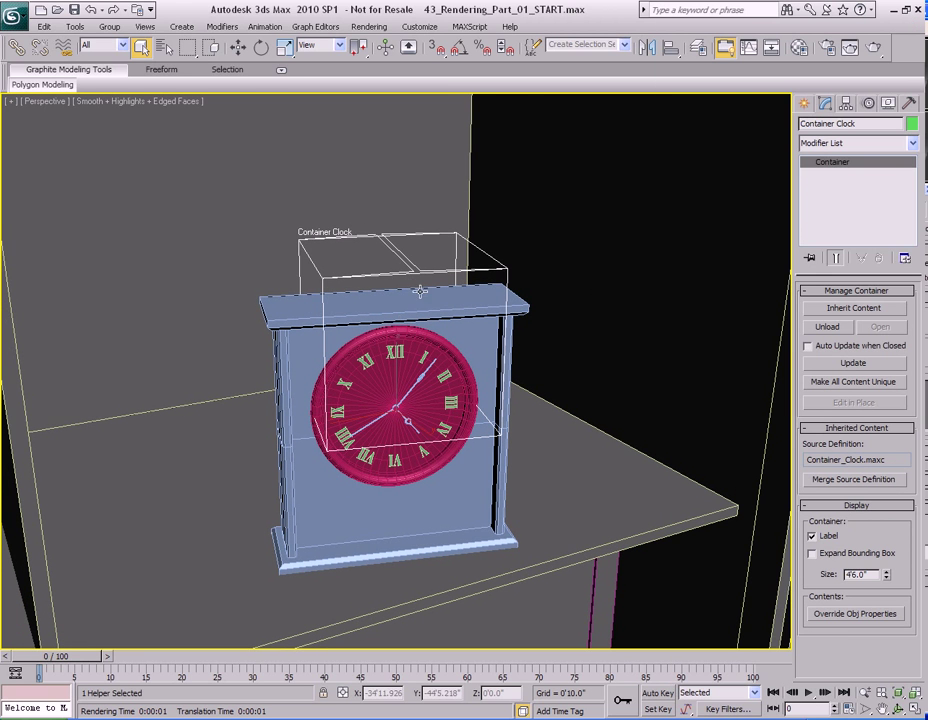
{"action": "left_click", "coordinate": [854, 384]}
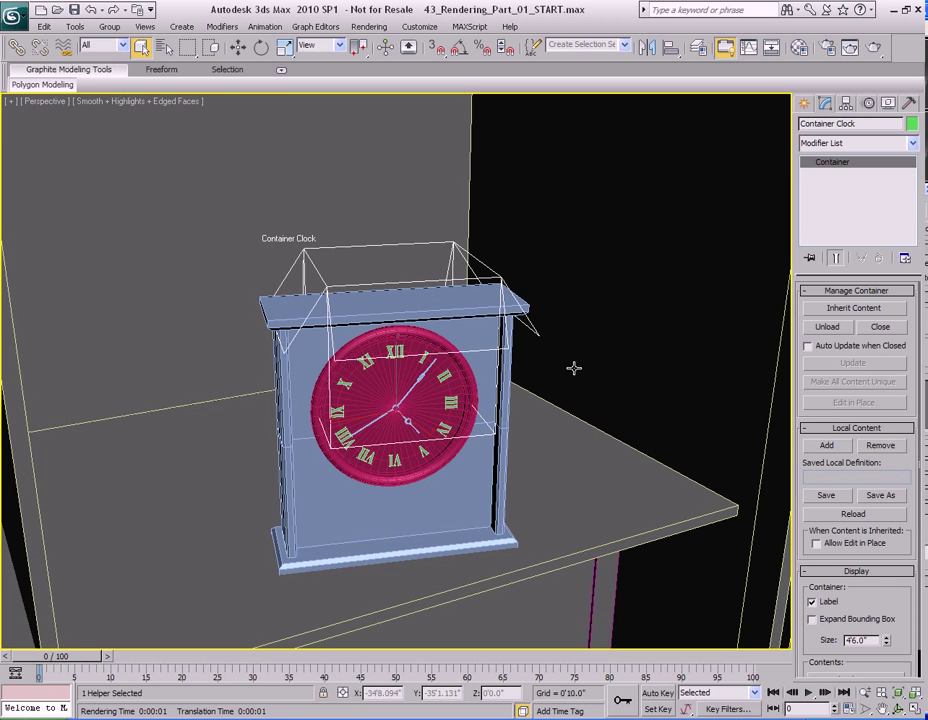
Step: Assign the matte Arch & Design material to the clock's parts and test-render a close view of the clock
{"action": "scroll", "coordinate": [377, 276], "scroll_direction": "down", "scroll_amount": 4}
{"action": "left_click_drag", "start_coordinate": [310, 481], "coordinate": [510, 315]}
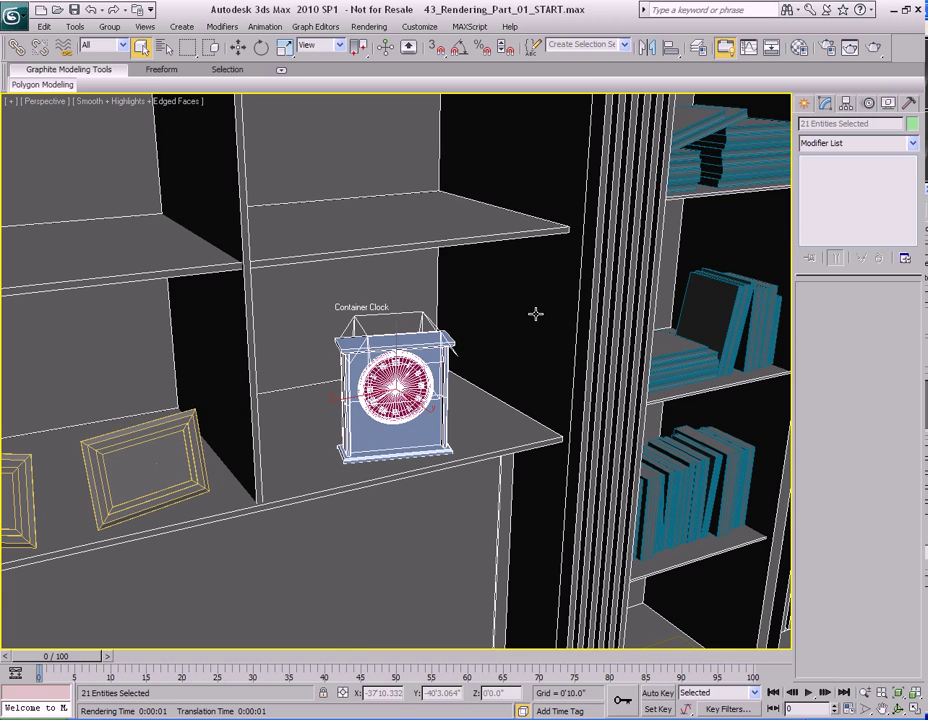
{"action": "key", "text": "m"}
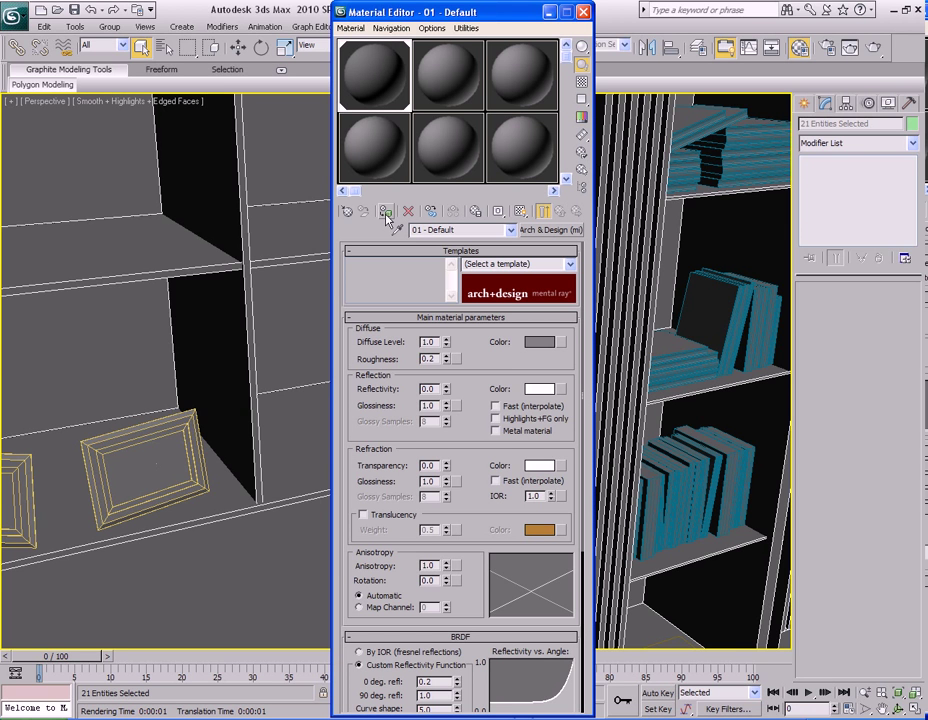
{"action": "left_click_drag", "start_coordinate": [338, 12], "coordinate": [667, 12]}
{"action": "key", "text": "z"}
{"action": "key", "text": "shift+q"}
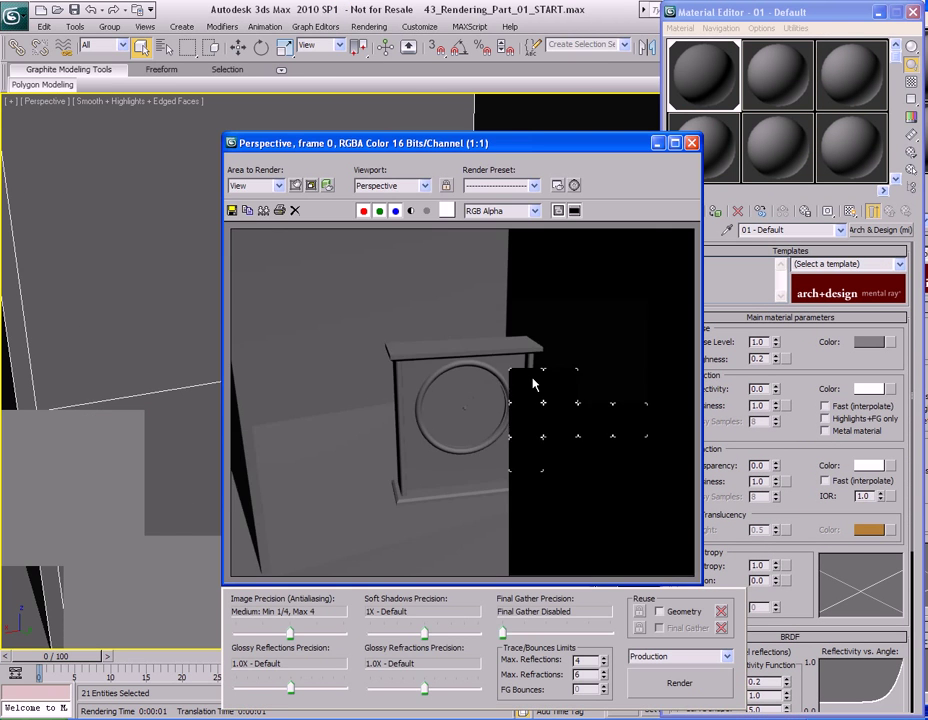
{"action": "left_click", "coordinate": [691, 143]}
Step: Enable Ambient Occlusion in the special effects of the matte Arch & Design material
{"action": "scroll", "coordinate": [441, 378], "scroll_direction": "down", "scroll_amount": 6}
{"action": "scroll", "coordinate": [446, 416], "scroll_direction": "up", "scroll_amount": 5}
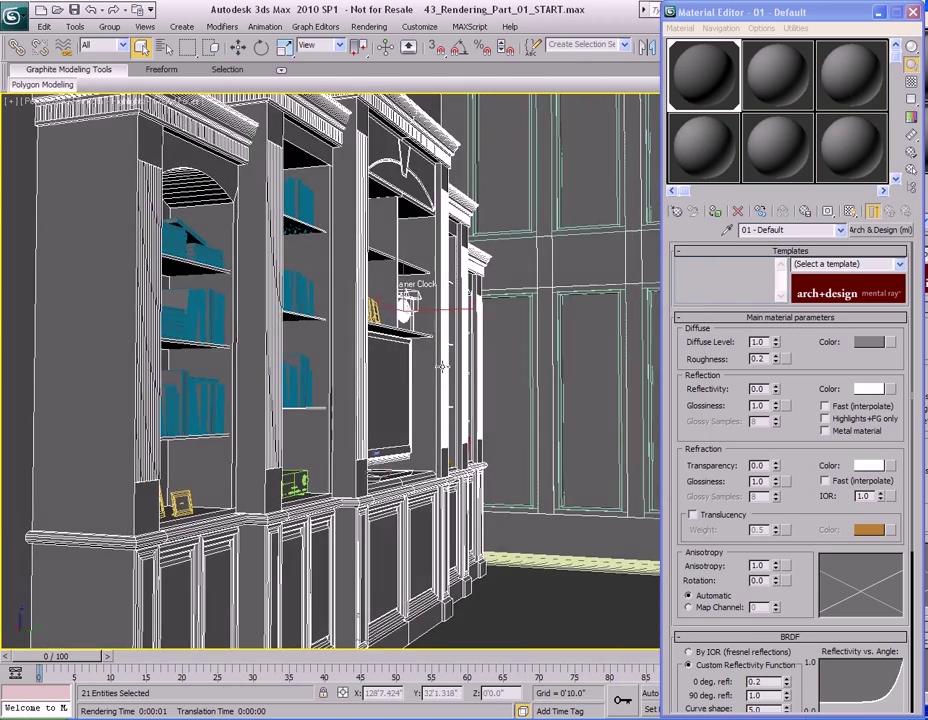
{"action": "scroll", "coordinate": [462, 377], "scroll_direction": "up", "scroll_amount": 5}
{"action": "scroll", "coordinate": [462, 377], "scroll_direction": "down", "scroll_amount": 8}
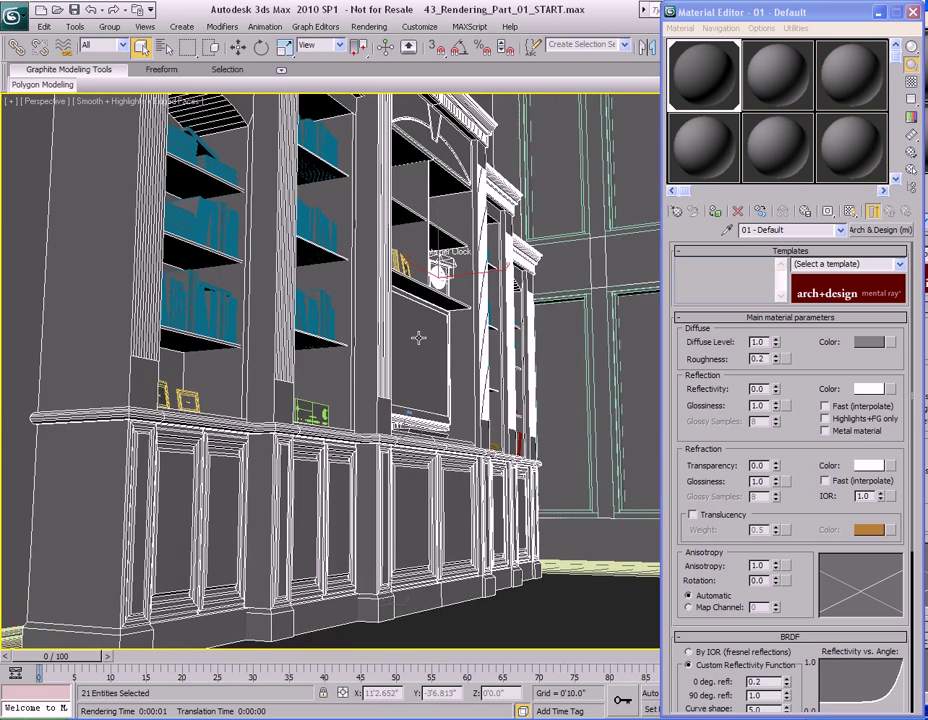
{"action": "middle_click_drag", "start_coordinate": [418, 338], "coordinate": [459, 348]}
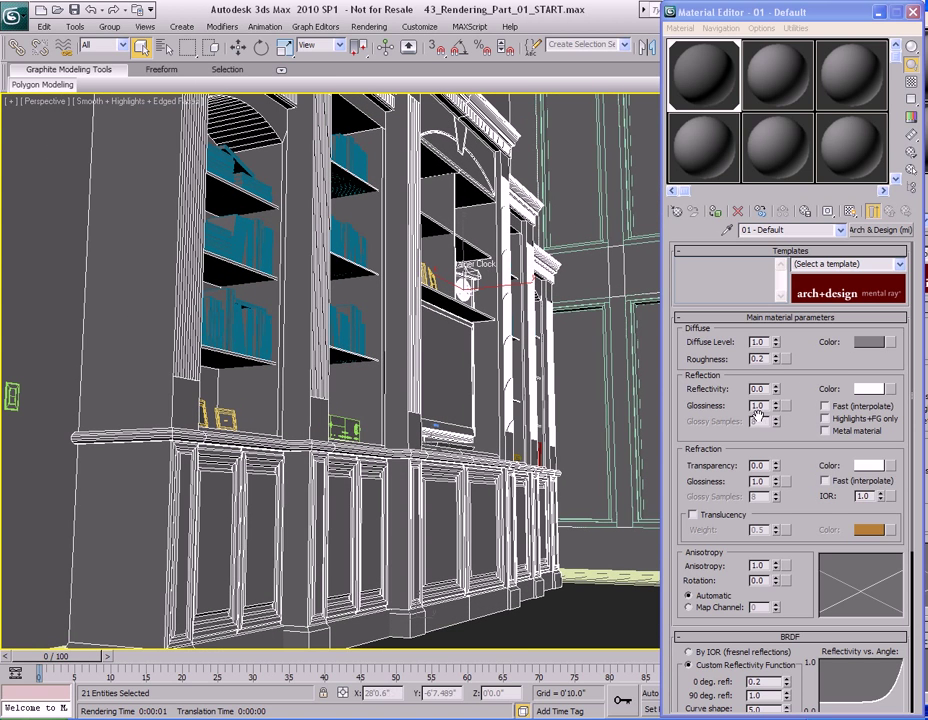
{"action": "left_click", "coordinate": [789, 318]}
{"action": "left_click", "coordinate": [790, 331]}
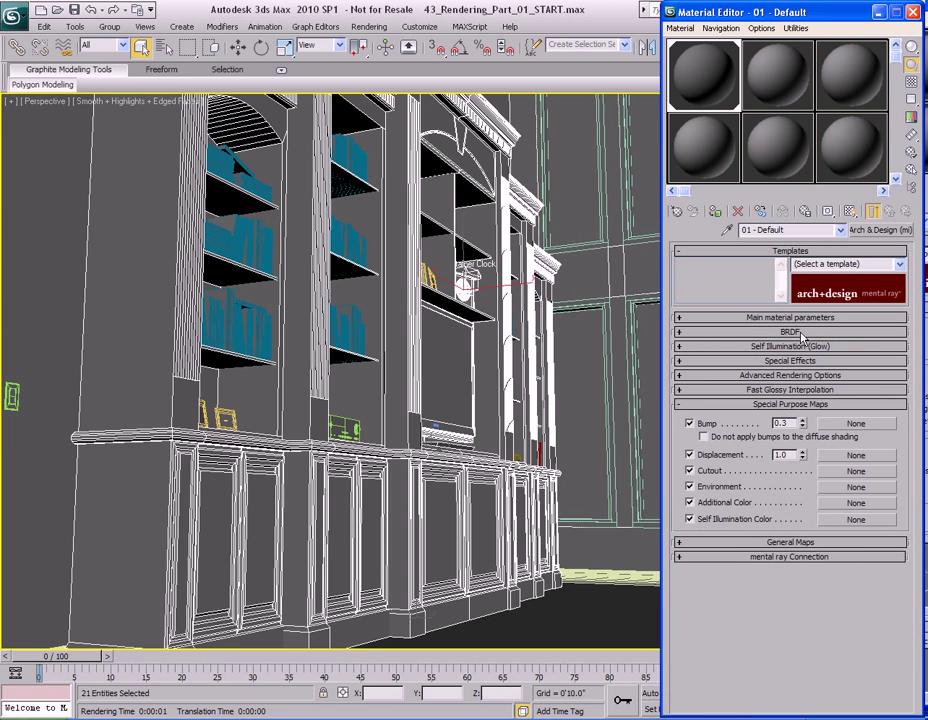
{"action": "left_click", "coordinate": [789, 361]}
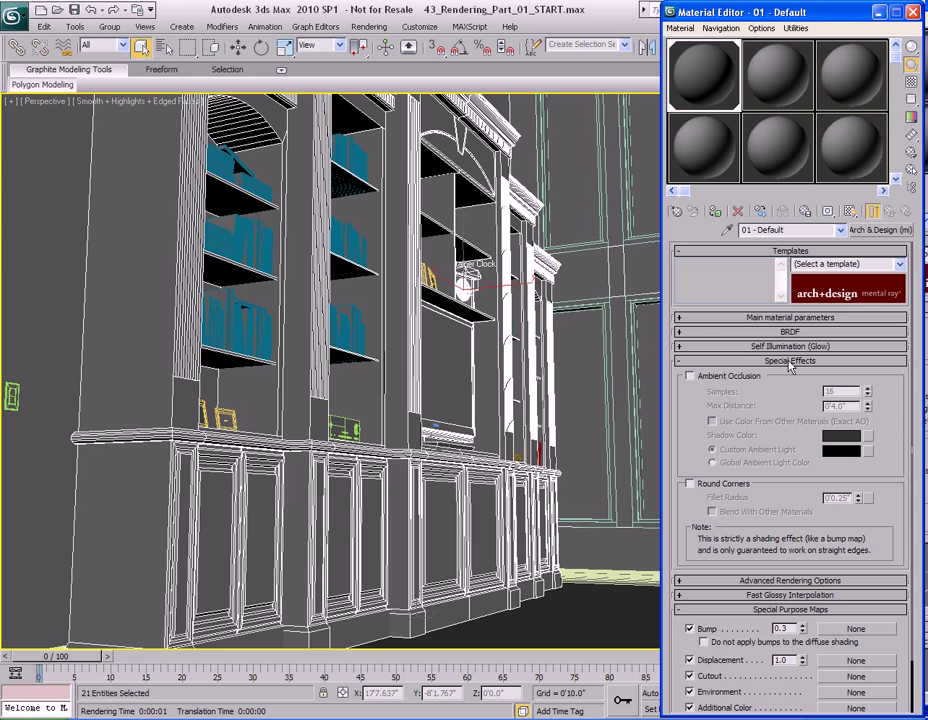
{"action": "left_click", "coordinate": [690, 376]}
Step: Test-render the bookcase with the material's ambient occlusion enabled
{"action": "middle_click_drag", "start_coordinate": [503, 278], "coordinate": [555, 377], "text": "alt"}
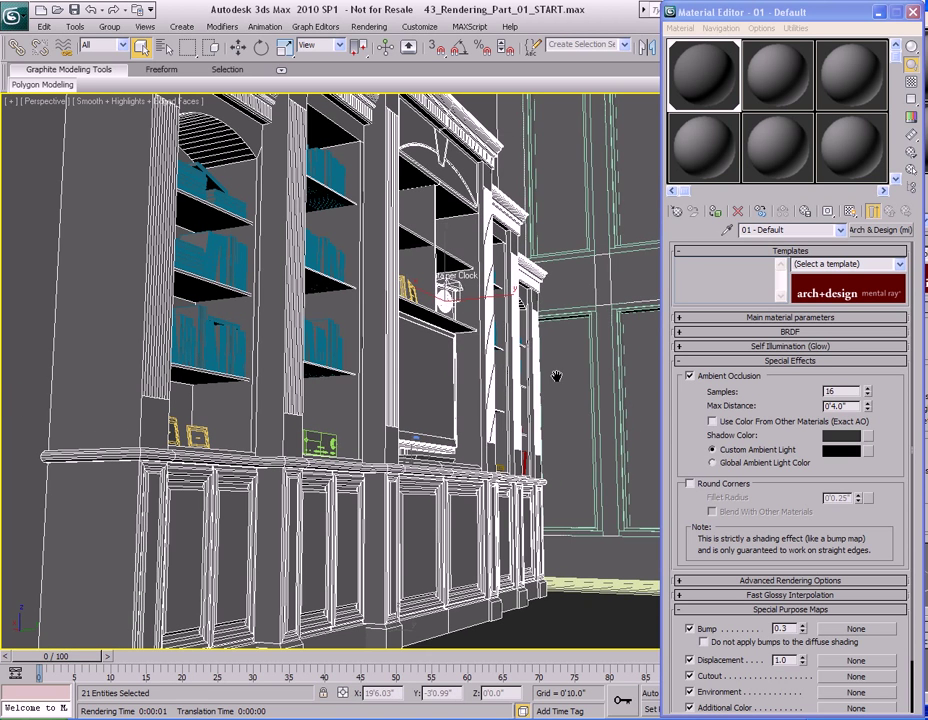
{"action": "key", "text": "shift+q"}
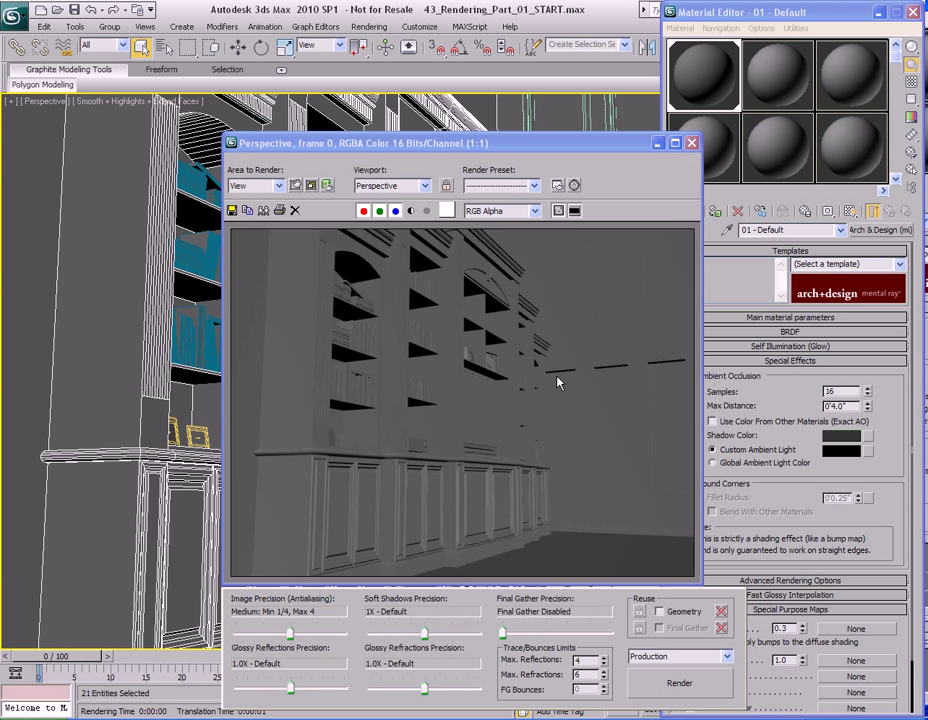
{"action": "left_click", "coordinate": [693, 144]}
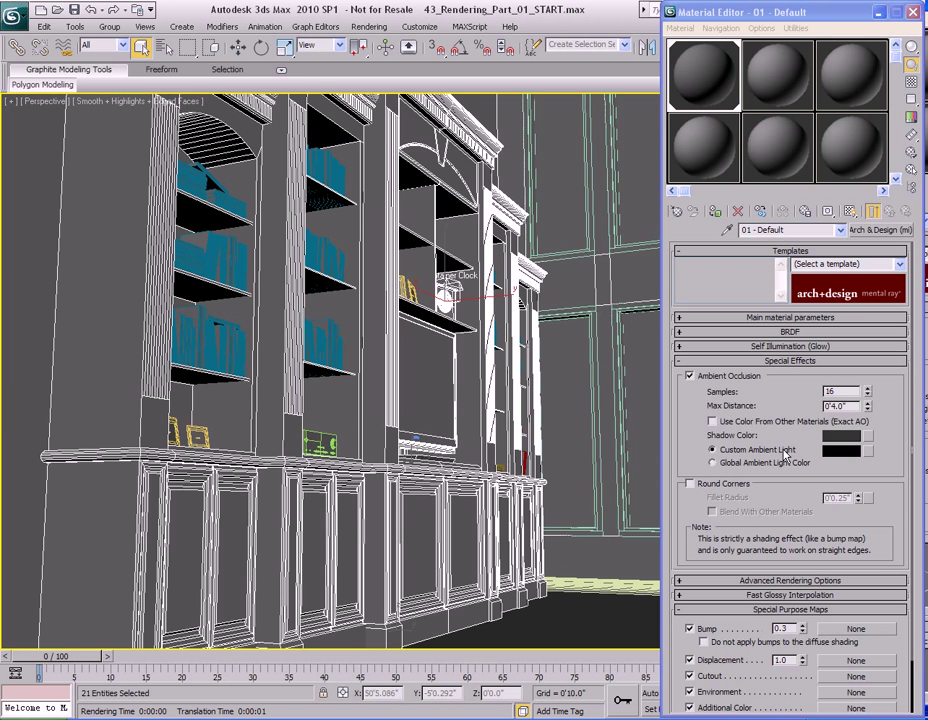
Step: Switch the material's ambient occlusion to Global Ambient Light Color and render the bookcase again
{"action": "left_click", "coordinate": [748, 466]}
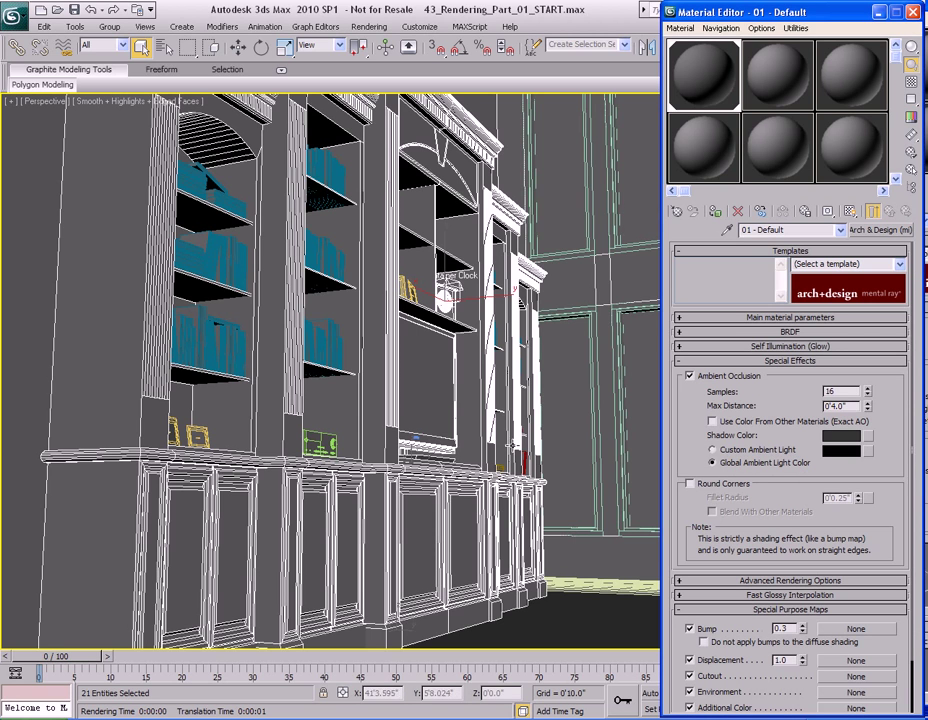
{"action": "key", "text": "shift+q"}
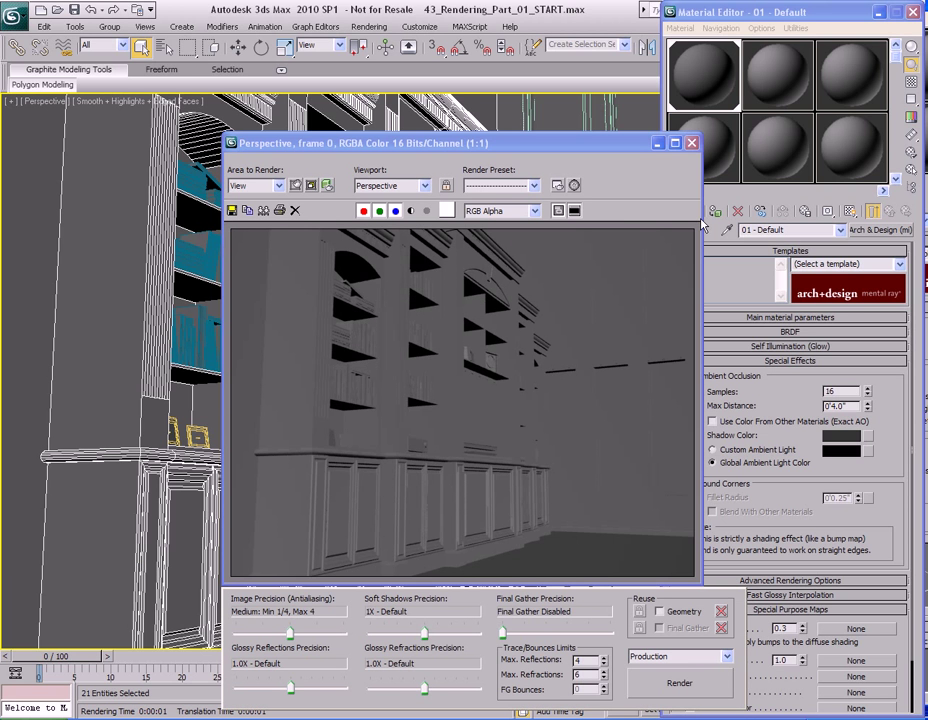
{"action": "left_click", "coordinate": [691, 143]}
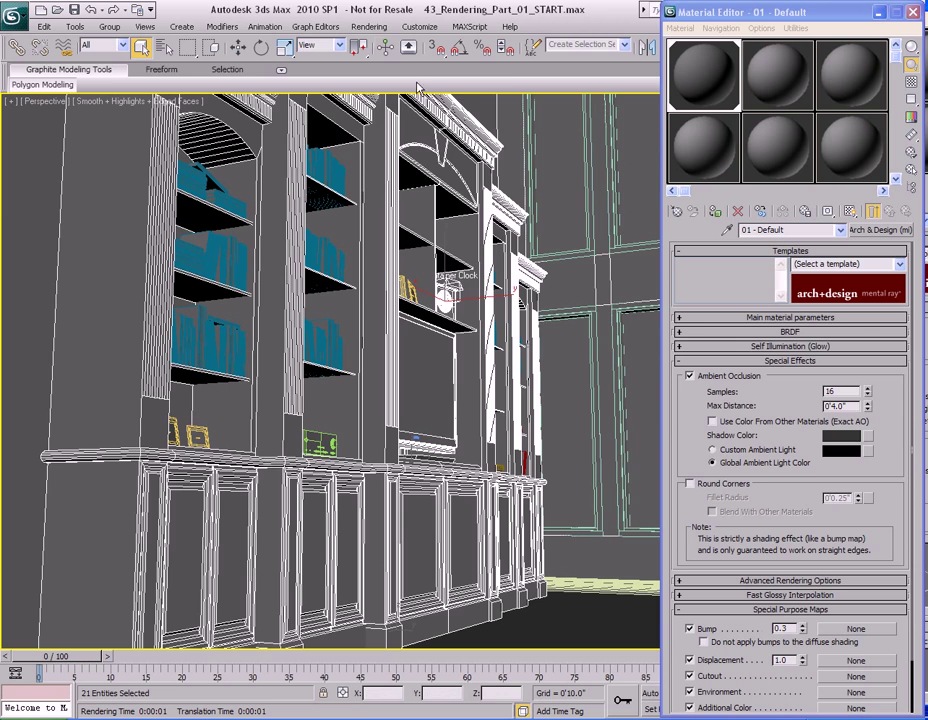
Step: Set the environment's global ambient light color to white
{"action": "left_click", "coordinate": [369, 26]}
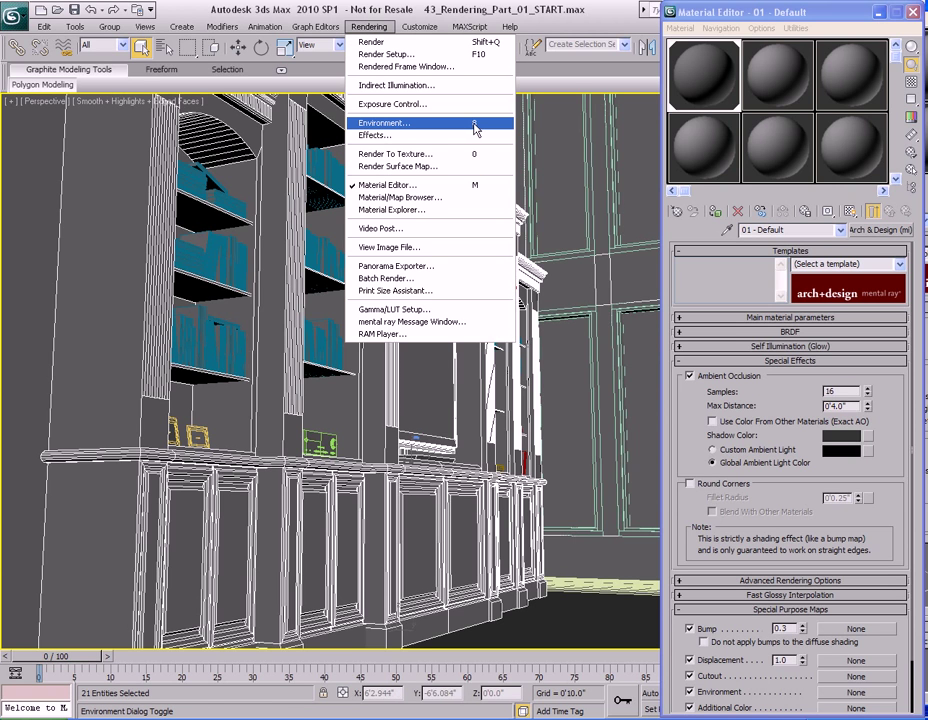
{"action": "left_click", "coordinate": [434, 124]}
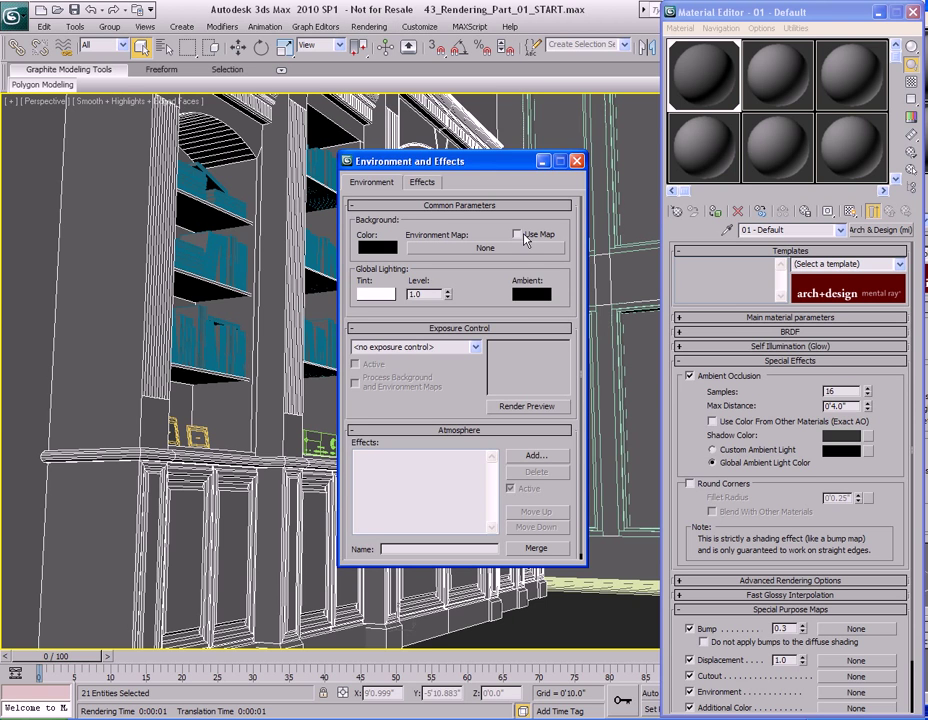
{"action": "left_click", "coordinate": [527, 302]}
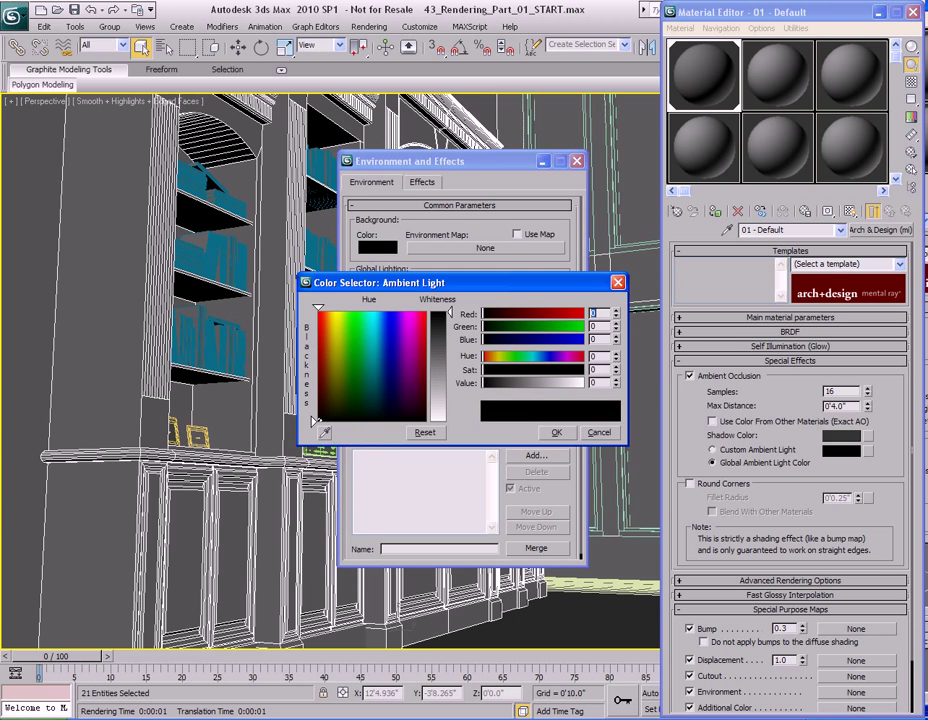
{"action": "left_click_drag", "start_coordinate": [449, 312], "coordinate": [449, 420]}
{"action": "left_click", "coordinate": [557, 432]}
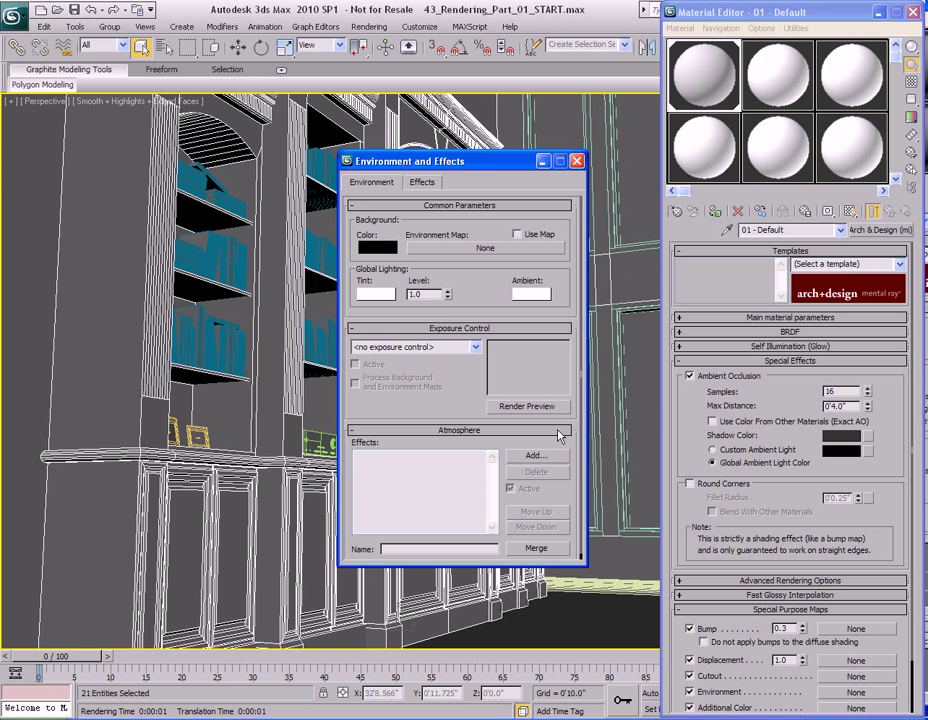
Step: Test-render the bookcase with the white global ambient light
{"action": "left_click", "coordinate": [577, 161]}
{"action": "key", "text": "shift+q"}
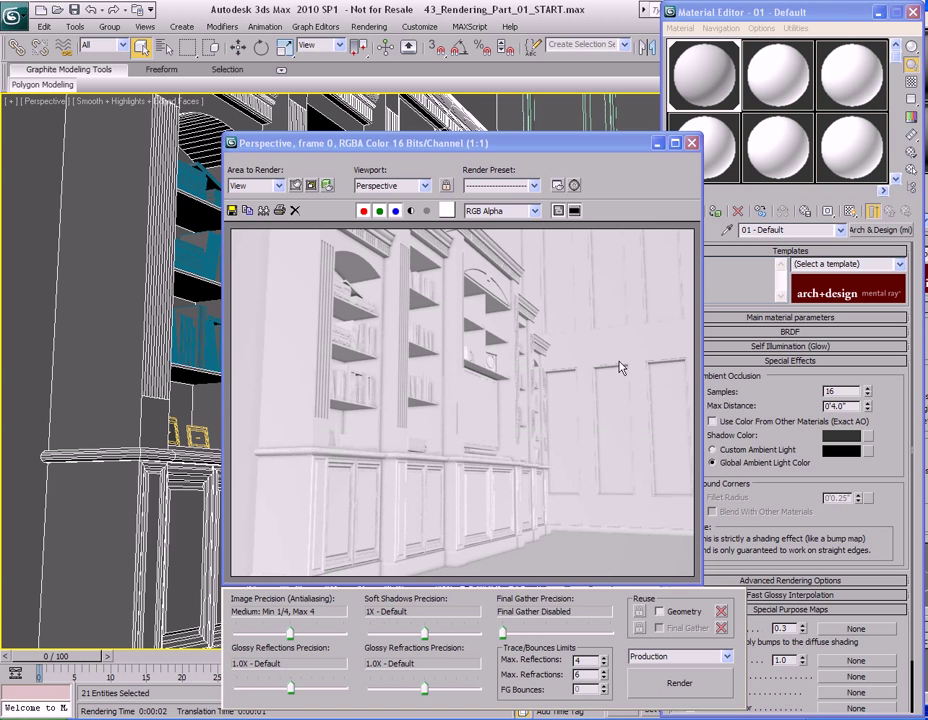
{"action": "left_click", "coordinate": [692, 143]}
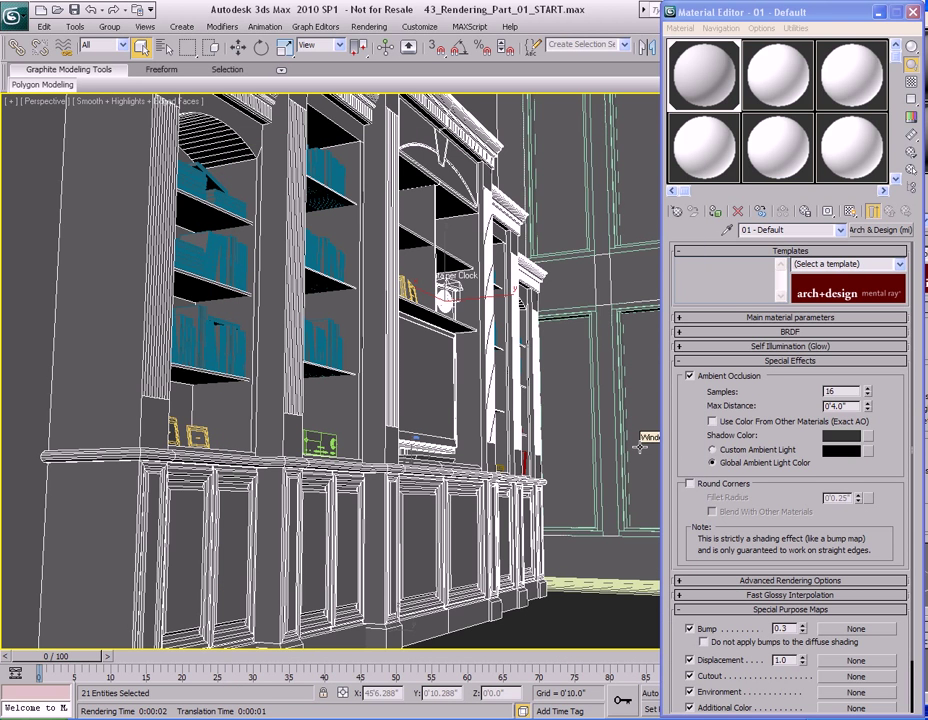
Step: Assign an Ambient/Reflective Occlusion (3dsmax) map to the material's diffuse color and run a test render
{"action": "left_click", "coordinate": [787, 318]}
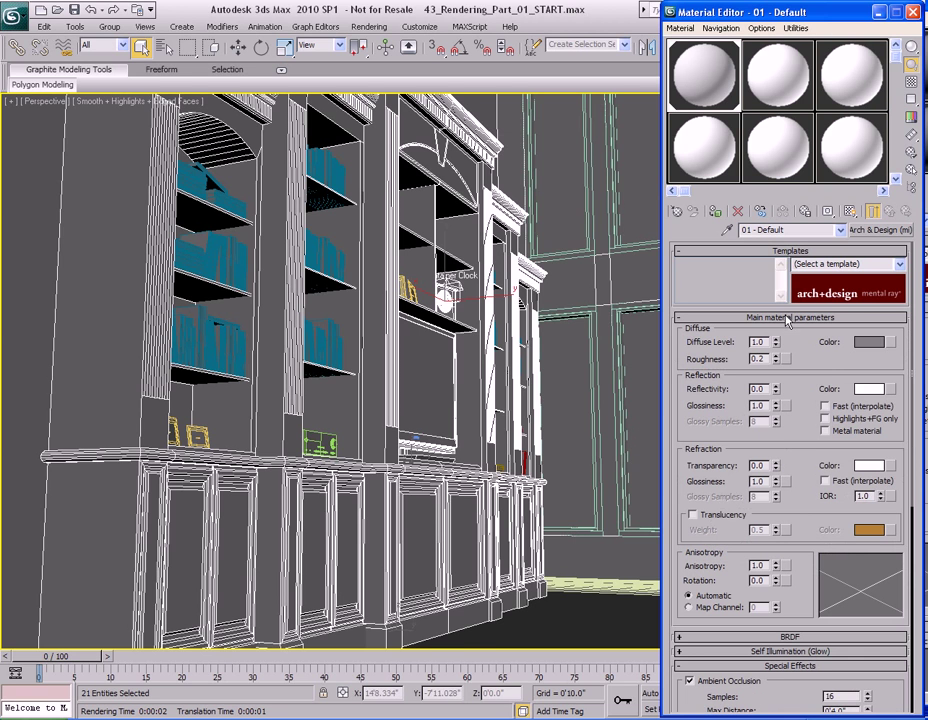
{"action": "left_click", "coordinate": [891, 343]}
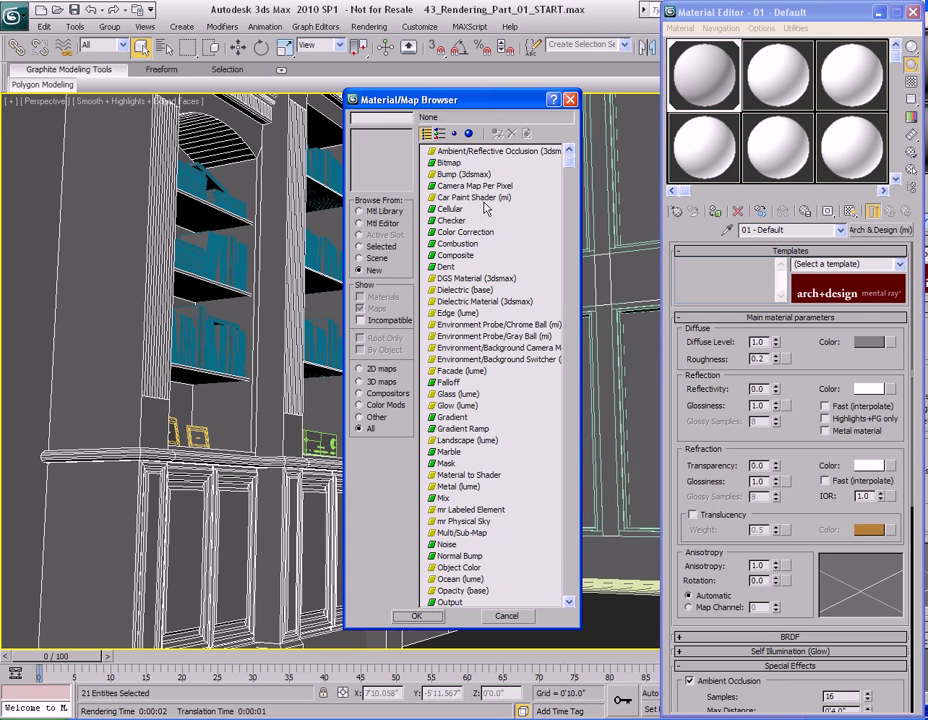
{"action": "left_click", "coordinate": [450, 151]}
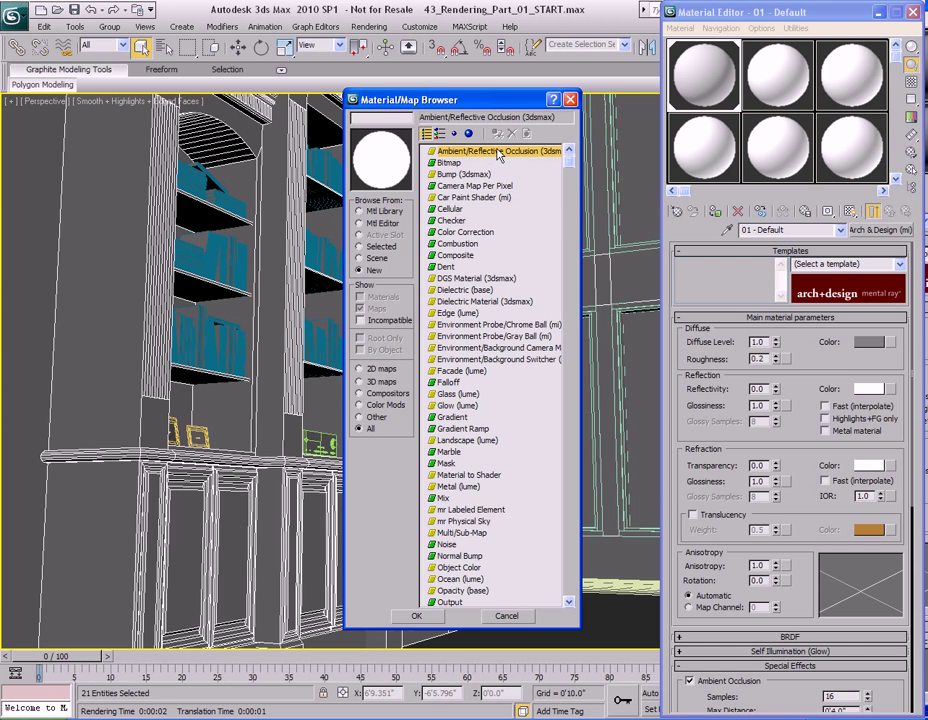
{"action": "double_click", "coordinate": [487, 153]}
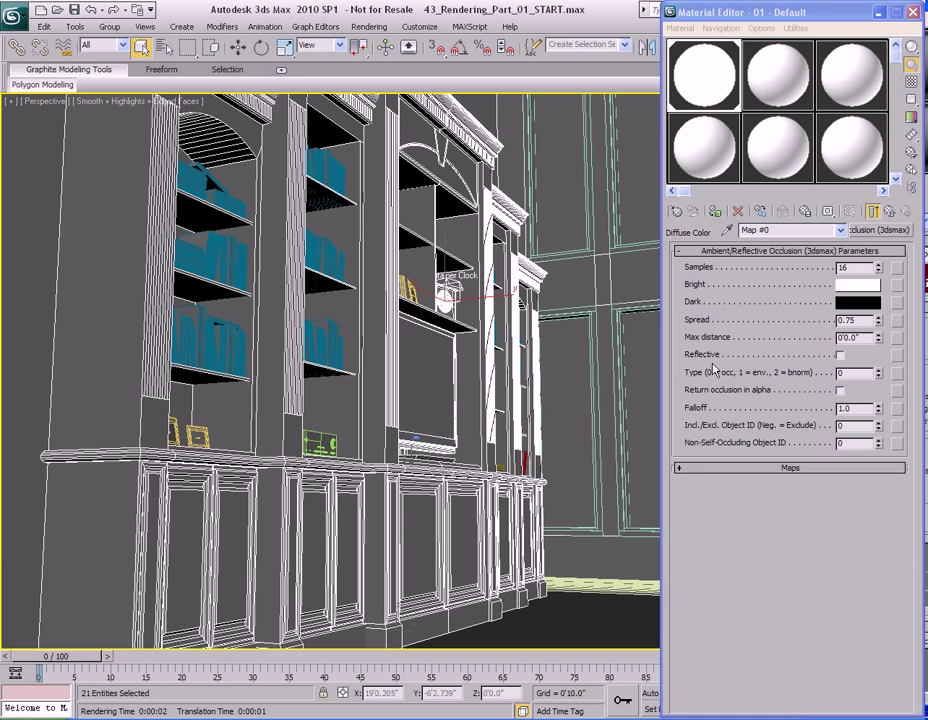
{"action": "key", "text": "shift+q"}
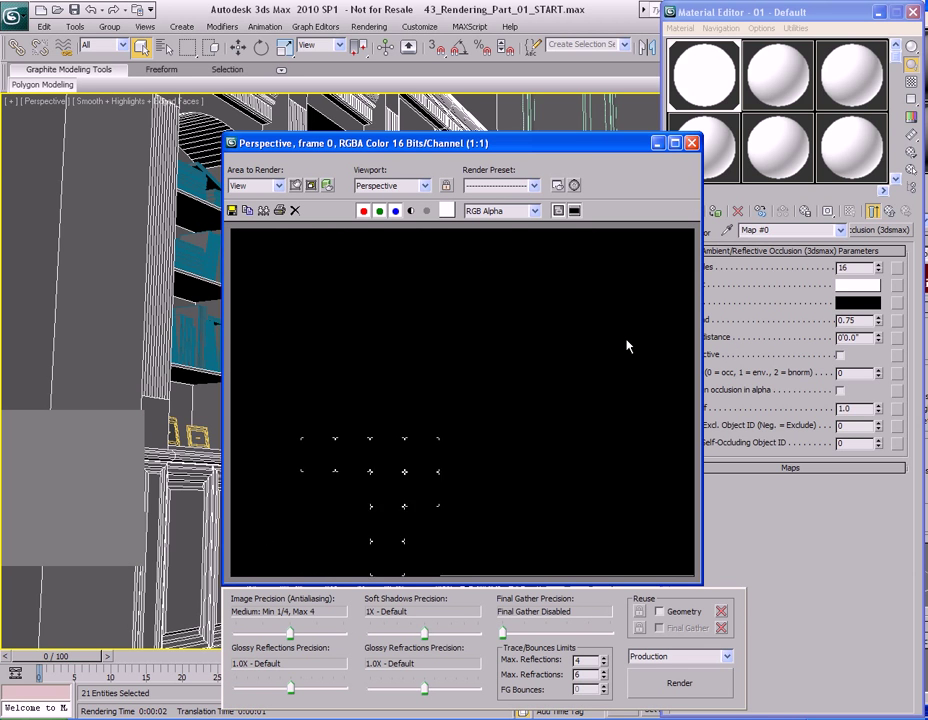
{"action": "left_click", "coordinate": [693, 146]}
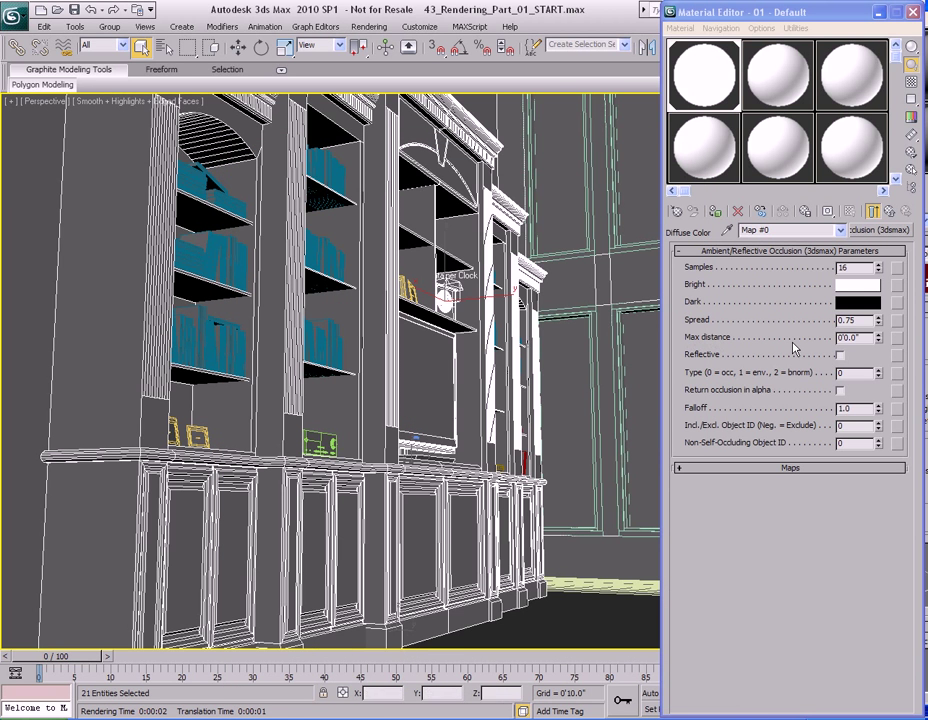
Step: Set the occlusion map's max distance to 20 feet and test-render the bookcase
{"action": "double_click", "coordinate": [868, 337]}
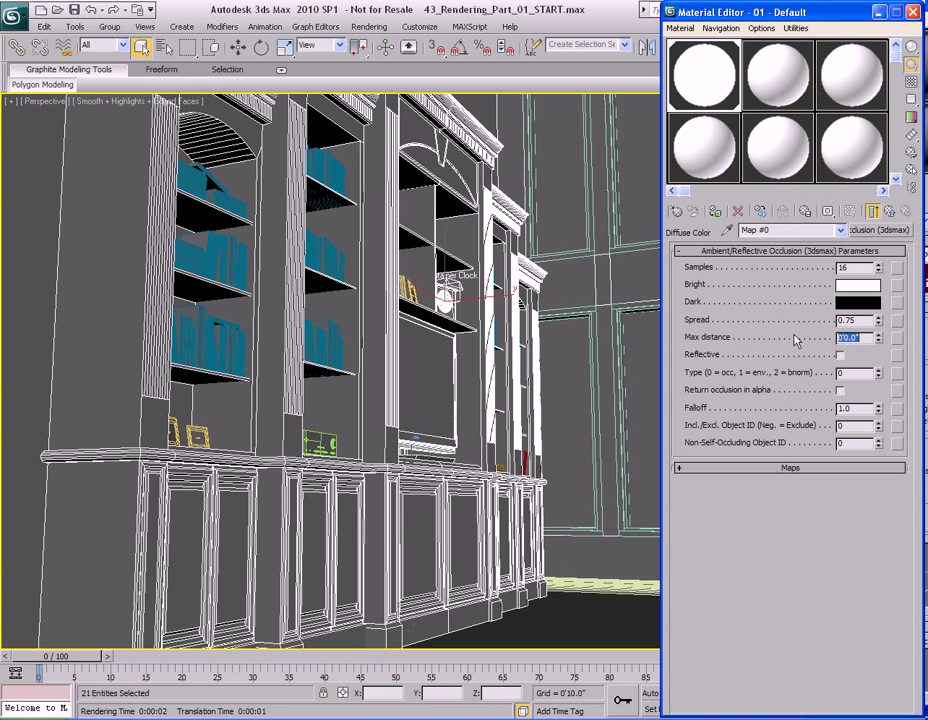
{"action": "type", "text": "20"}
{"action": "key", "text": "Return"}
{"action": "key", "text": "shift+q"}
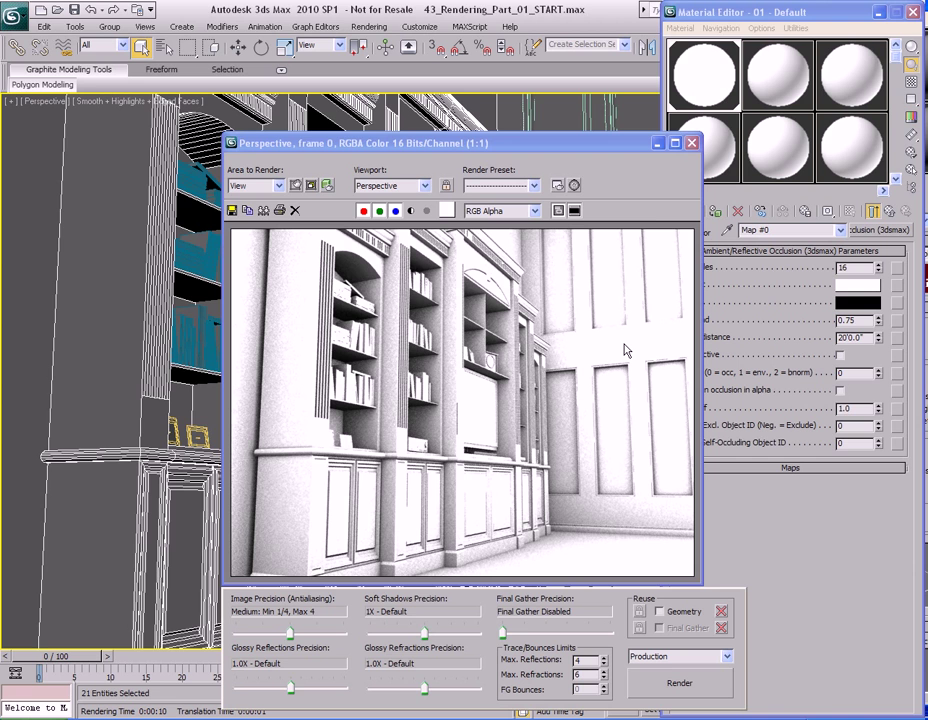
{"action": "left_click", "coordinate": [691, 145]}
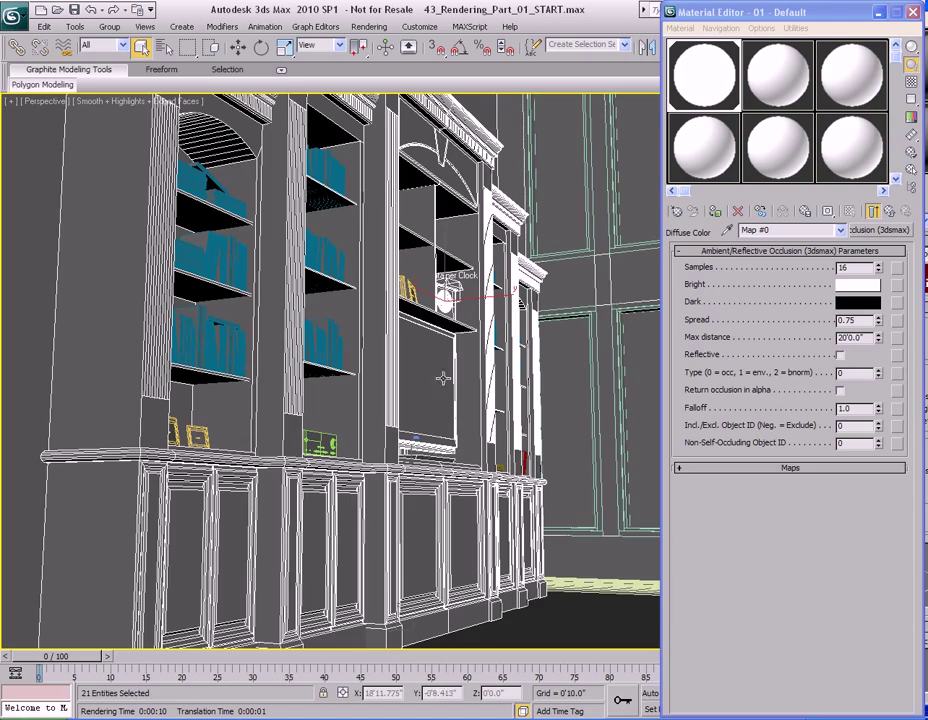
Step: Step back through the earlier views to an exterior overview of the whole house
{"action": "key", "text": "shift+z"}
{"action": "key", "text": "shift+z"}
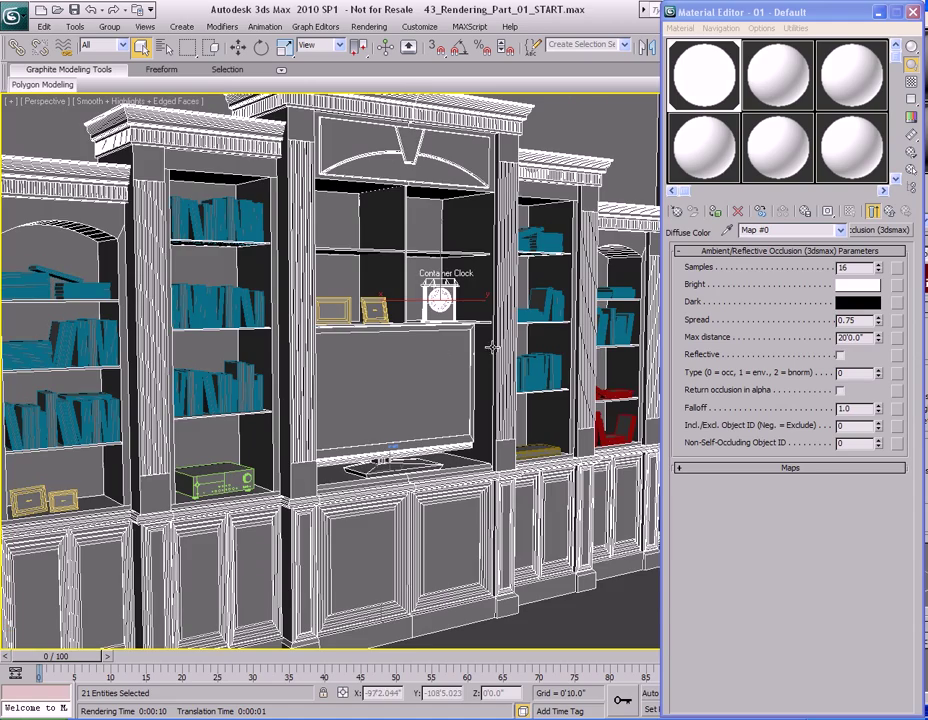
{"action": "key", "text": "shift+z"}
{"action": "key", "text": "shift+z"}
{"action": "key", "text": "shift+z"}
{"action": "key", "text": "shift+z"}
{"action": "key", "text": "shift+z"}
{"action": "key", "text": "shift+z"}
{"action": "key", "text": "shift+z"}
{"action": "key", "text": "shift+z"}
{"action": "key", "text": "shift+z"}
{"action": "key", "text": "shift+z"}
{"action": "key", "text": "shift+z"}
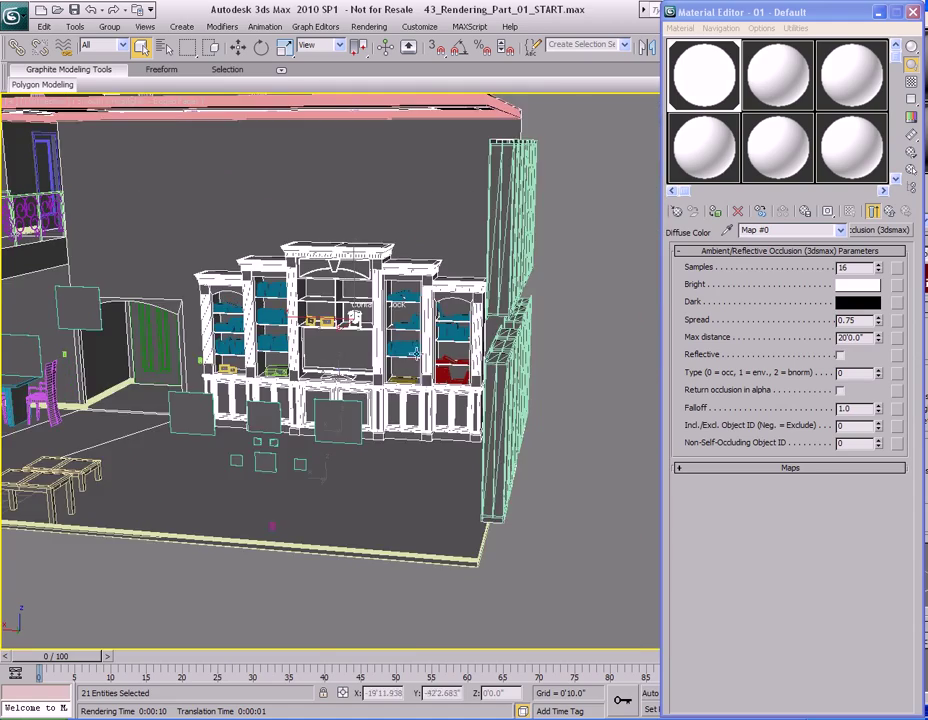
{"action": "key", "text": "shift+z"}
{"action": "key", "text": "shift+z"}
{"action": "key", "text": "shift+z"}
{"action": "key", "text": "shift+z"}
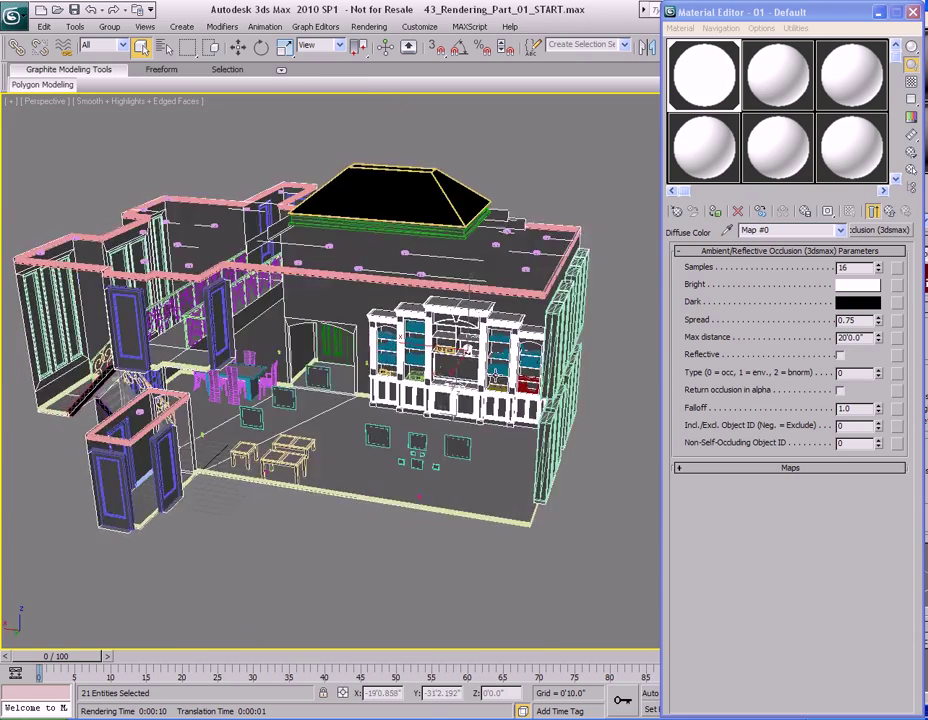
{"action": "key", "text": "shift+z"}
{"action": "key", "text": "shift+z"}
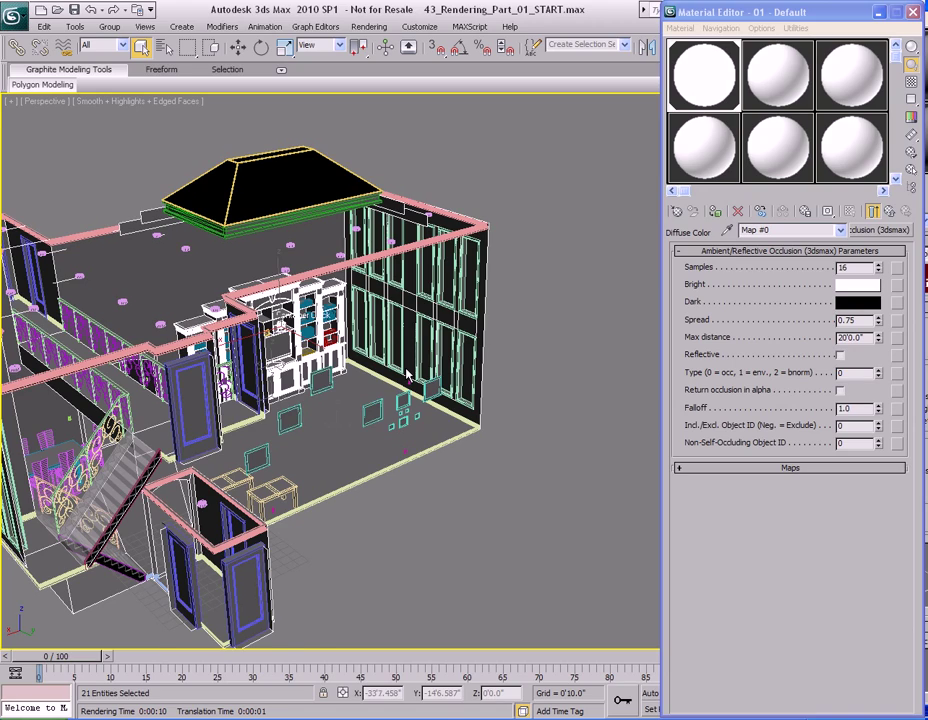
{"action": "key", "text": "shift+z"}
{"action": "key", "text": "shift+z"}
{"action": "key", "text": "shift+z"}
{"action": "key", "text": "shift+z"}
{"action": "key", "text": "shift+z"}
{"action": "key", "text": "shift+z"}
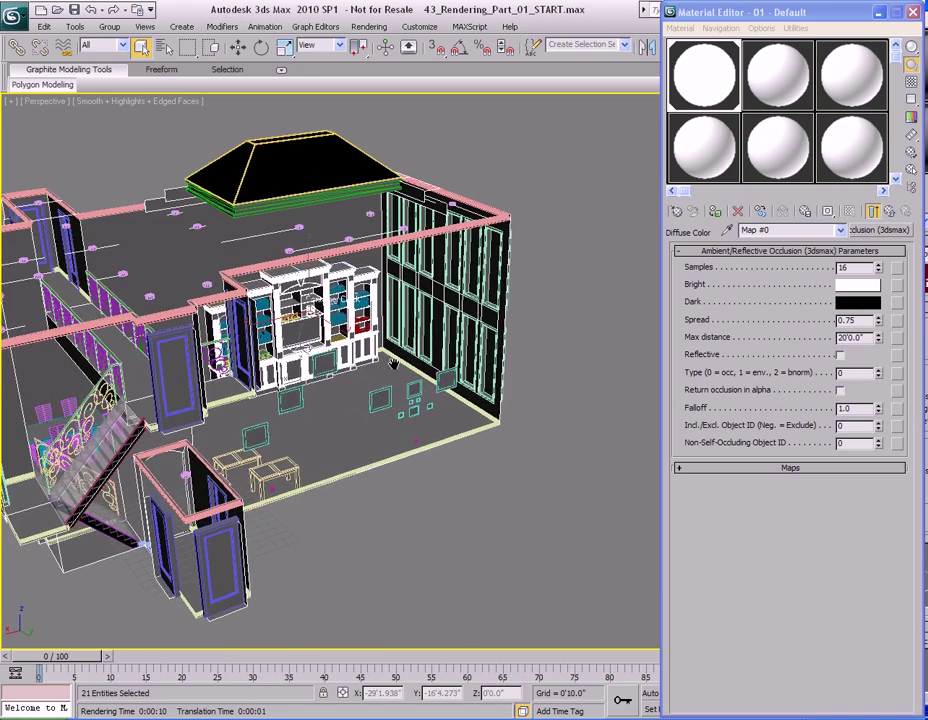
{"action": "key", "text": "shift+z"}
{"action": "key", "text": "shift+z"}
{"action": "key", "text": "shift+z"}
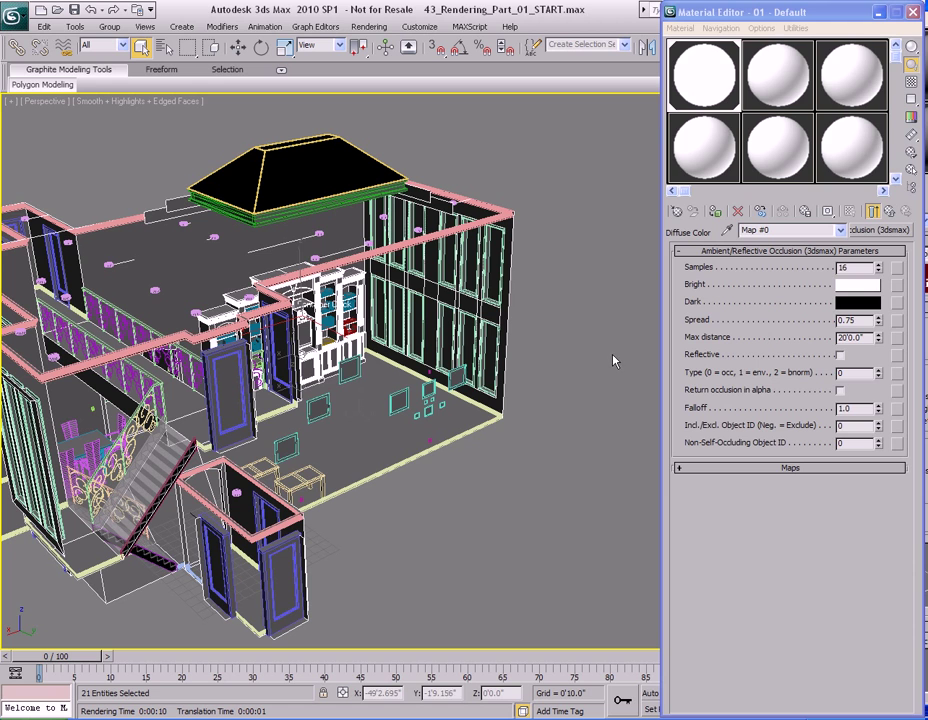
Step: Create a standard Omni light in the empty space outside the house and set its multiplier to 0
{"action": "key", "text": "m"}
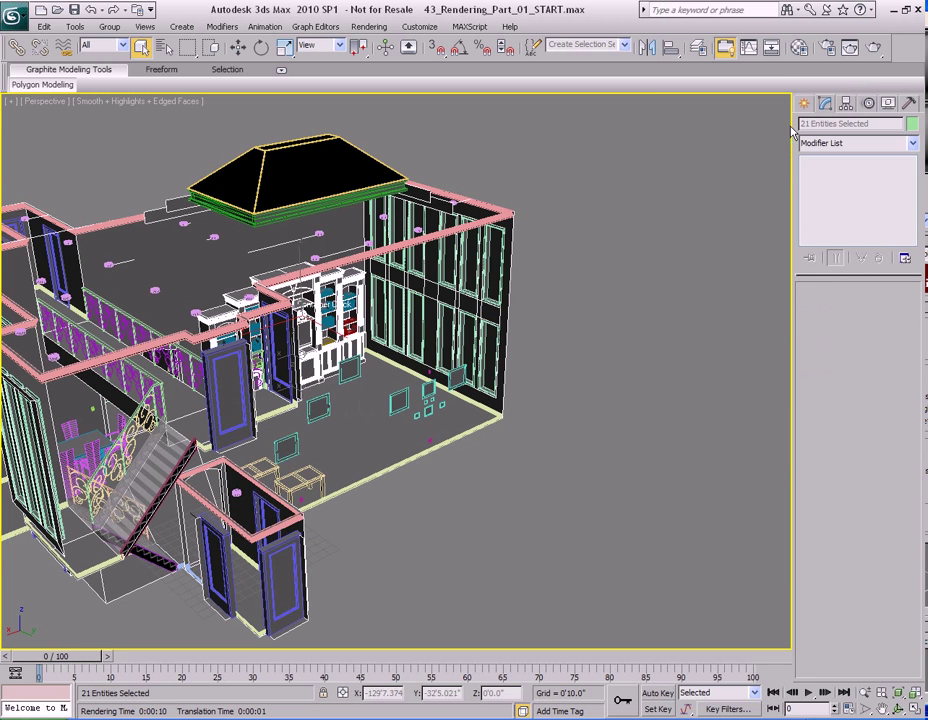
{"action": "left_click", "coordinate": [618, 262]}
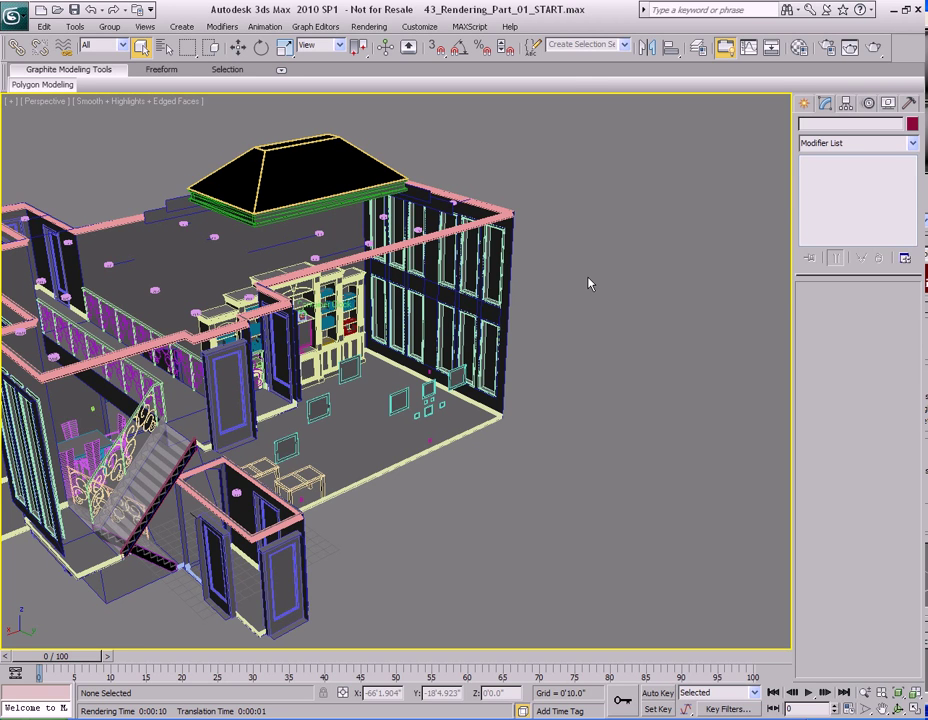
{"action": "left_click", "coordinate": [805, 104]}
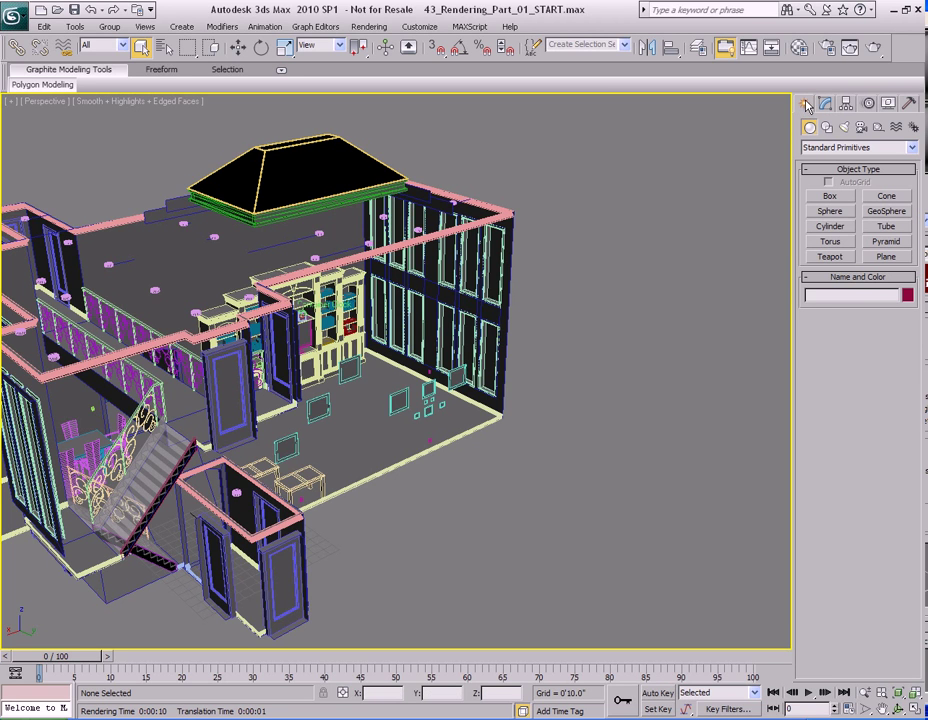
{"action": "left_click", "coordinate": [844, 128]}
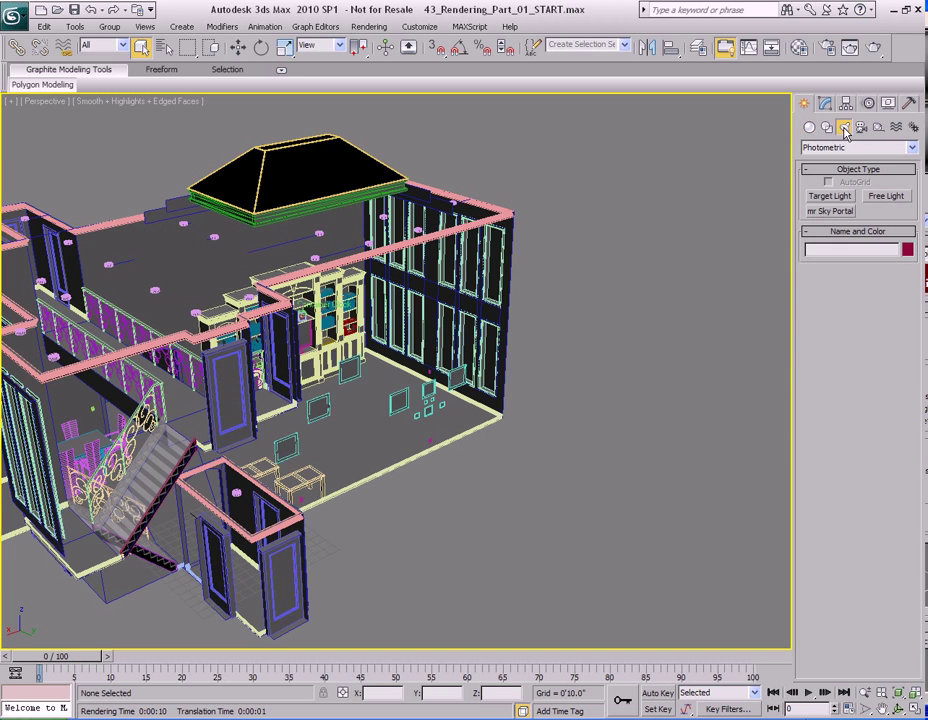
{"action": "left_click", "coordinate": [845, 147]}
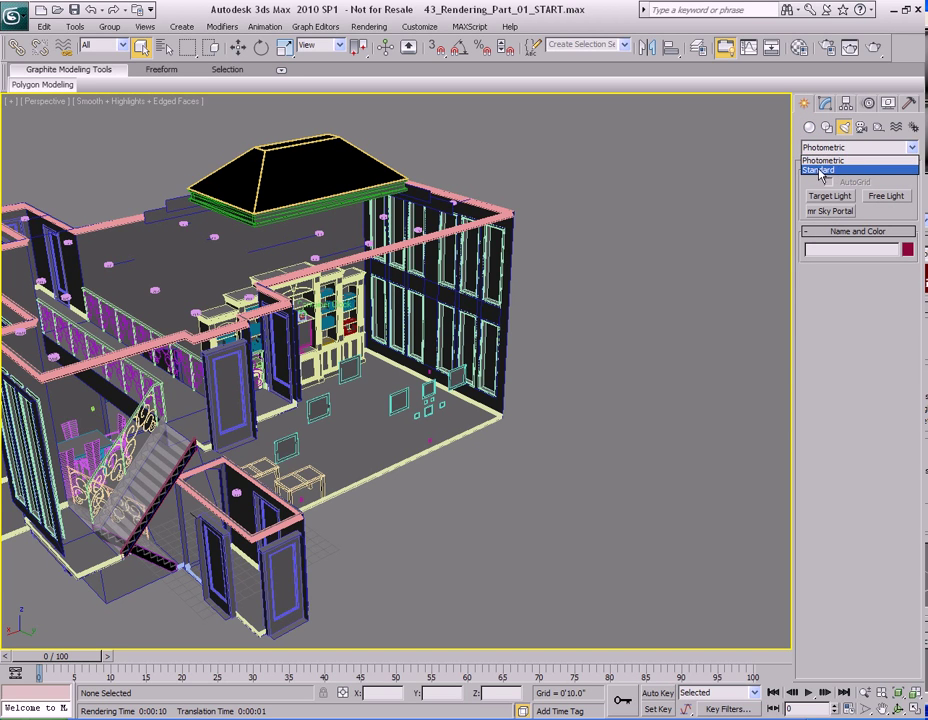
{"action": "left_click", "coordinate": [828, 172]}
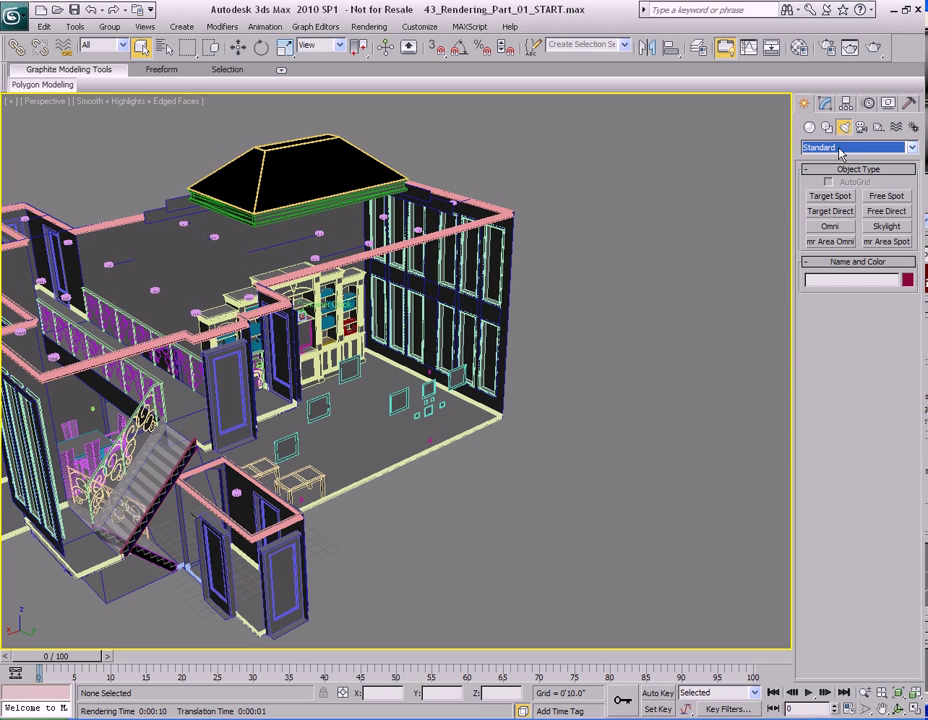
{"action": "left_click", "coordinate": [830, 229]}
{"action": "left_click_drag", "start_coordinate": [590, 500], "coordinate": [565, 441]}
{"action": "right_click", "coordinate": [590, 367]}
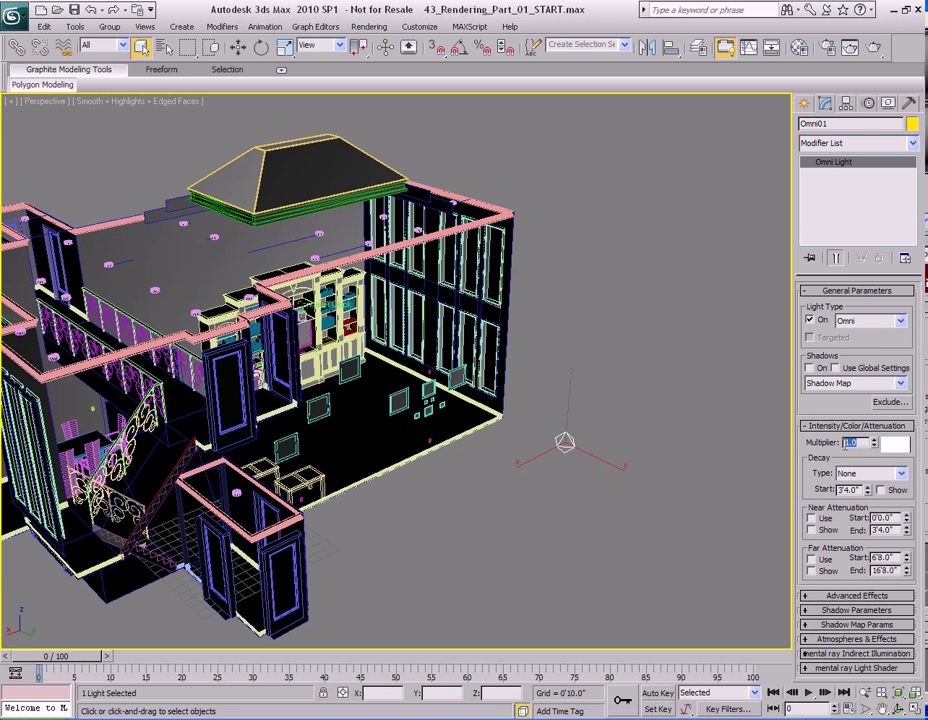
{"action": "type", "text": "0"}
{"action": "key", "text": "Return"}
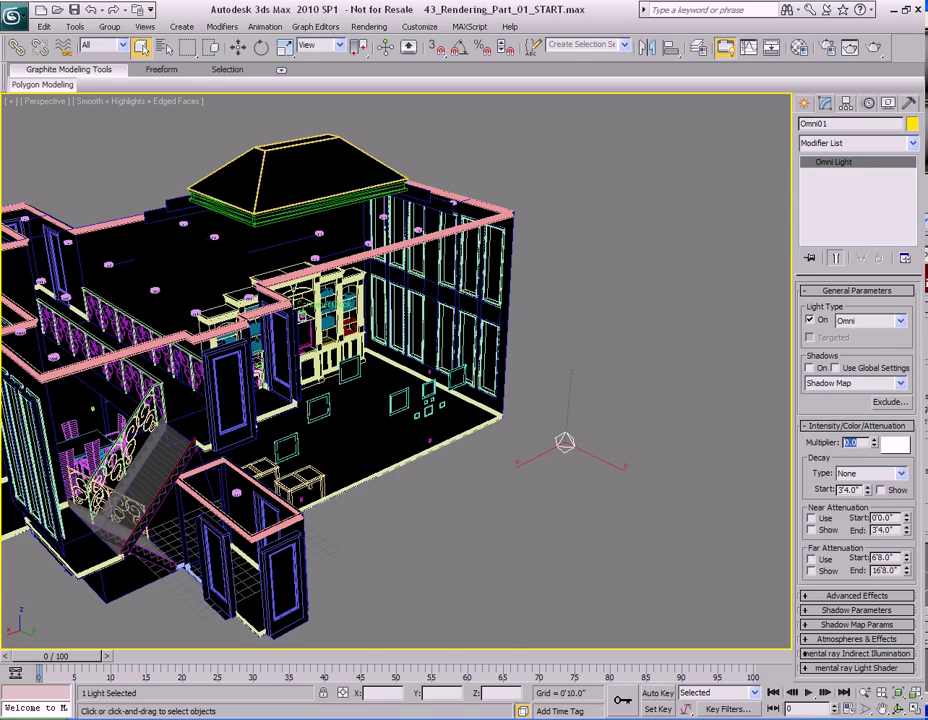
Step: Test-render a wide interior view showing the full bookcase and the adjoining archway
{"action": "middle_click_drag", "start_coordinate": [420, 404], "coordinate": [502, 512]}
{"action": "scroll", "coordinate": [528, 417], "scroll_direction": "up", "scroll_amount": 10}
{"action": "scroll", "coordinate": [528, 417], "scroll_direction": "down", "scroll_amount": 8}
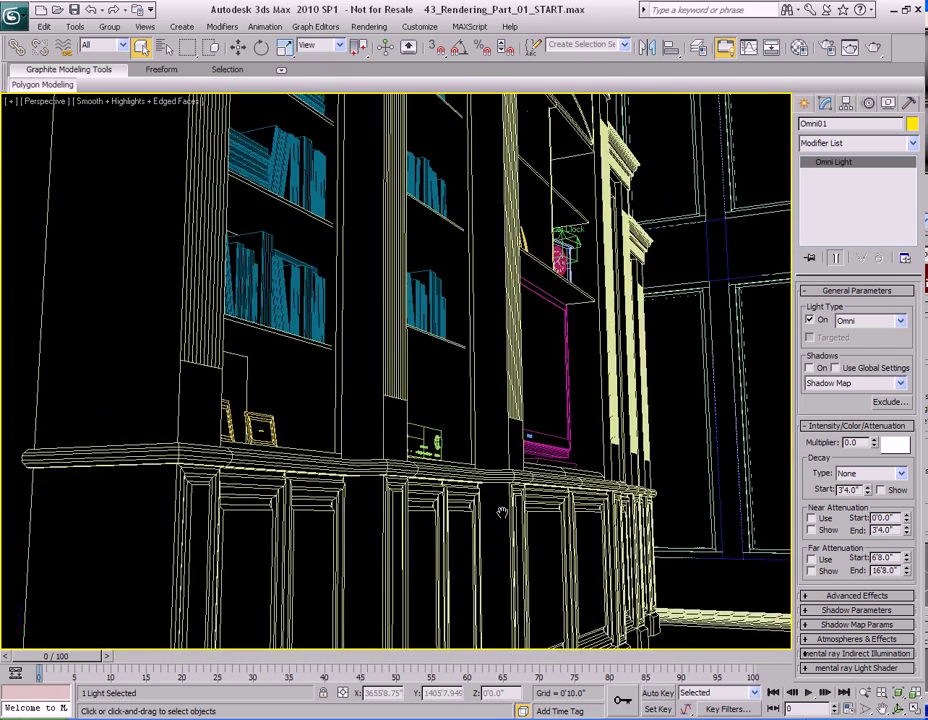
{"action": "scroll", "coordinate": [502, 512], "scroll_direction": "down", "scroll_amount": 5}
{"action": "key", "text": "shift+q"}
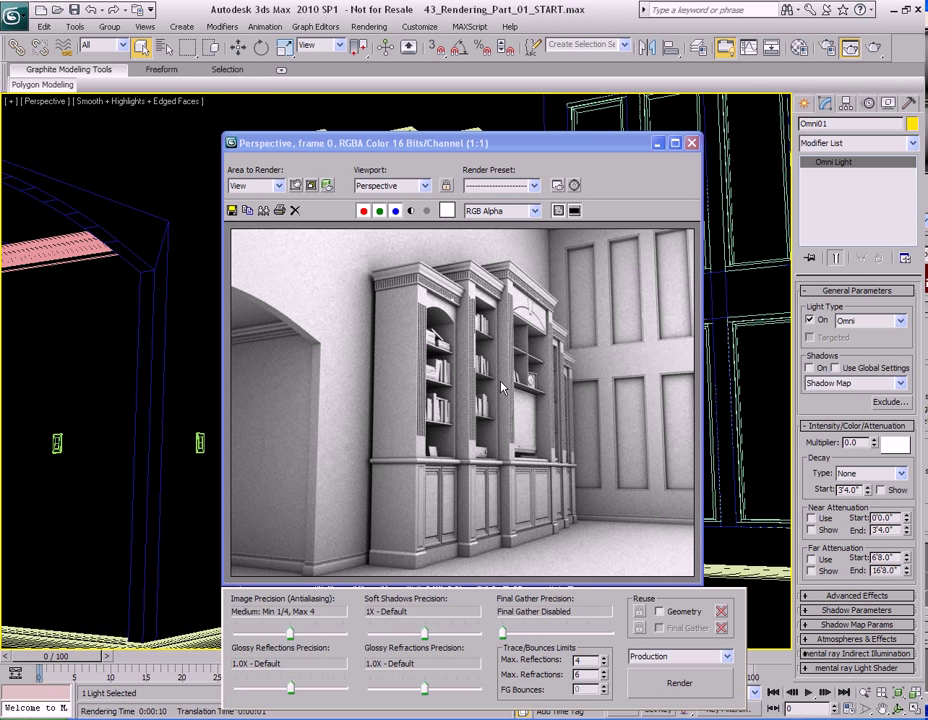
{"action": "left_click", "coordinate": [691, 143]}
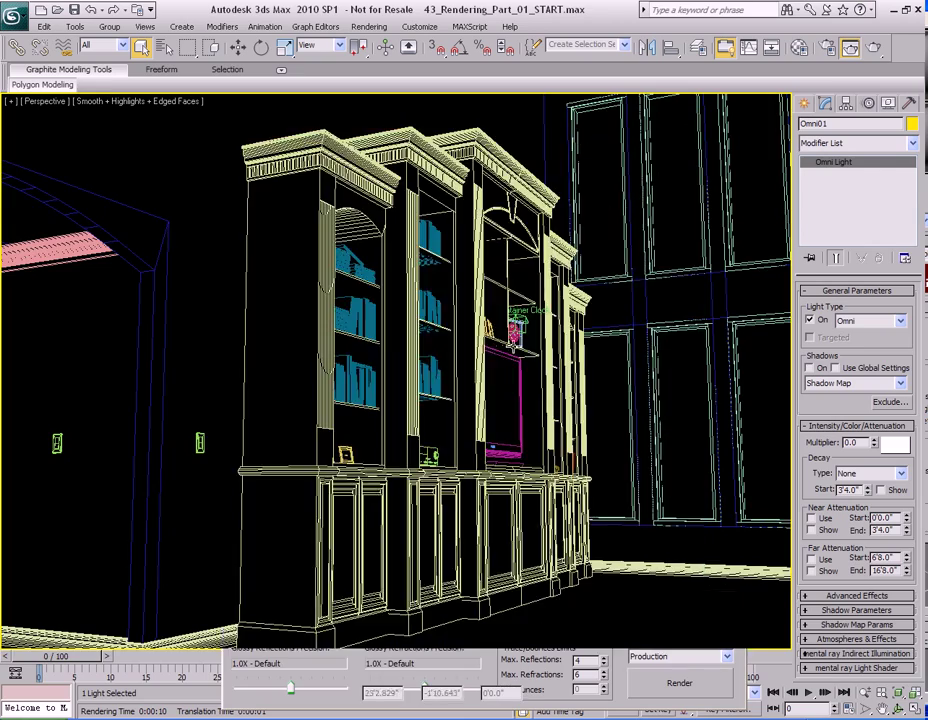
Step: Test-render a close-up of the bookcase shelf with the books and the stereo receiver
{"action": "scroll", "coordinate": [485, 369], "scroll_direction": "up", "scroll_amount": 6}
{"action": "middle_click_drag", "start_coordinate": [485, 369], "coordinate": [493, 307]}
{"action": "key", "text": "shift+q"}
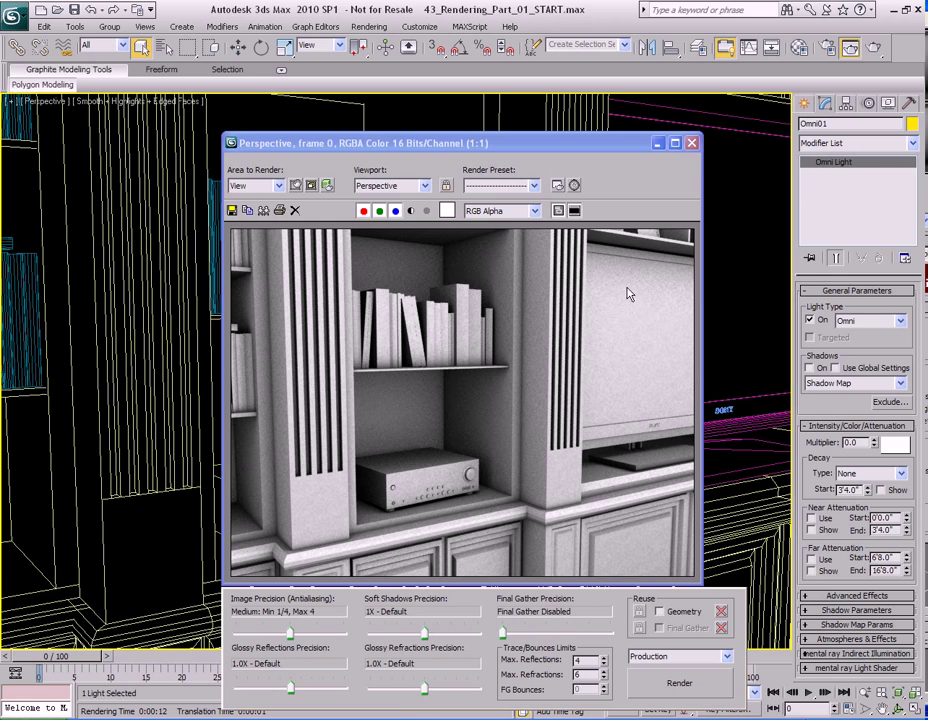
{"action": "left_click", "coordinate": [692, 144]}
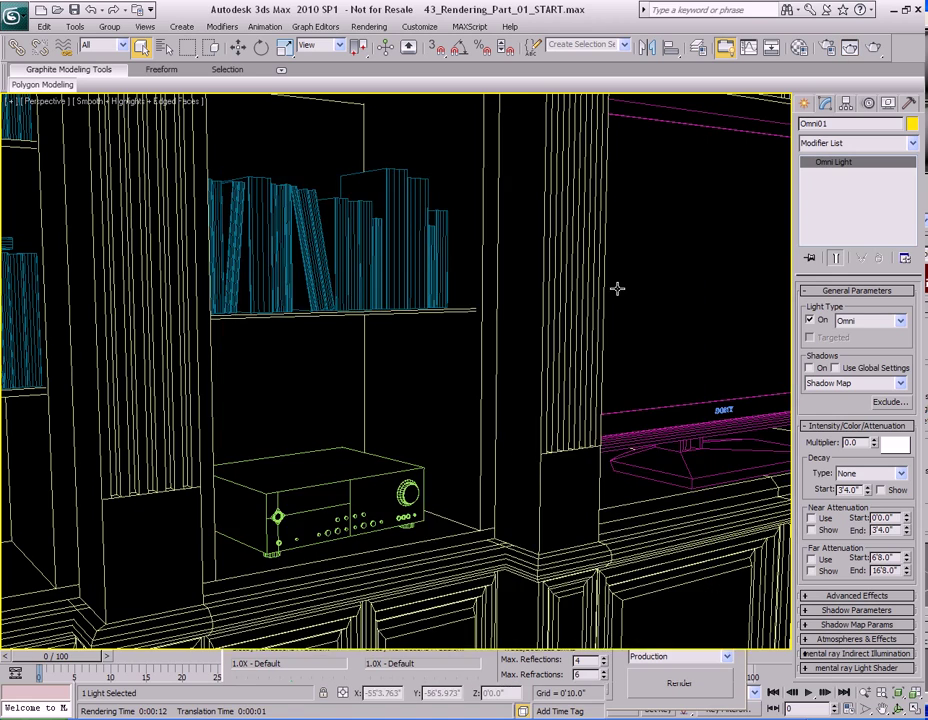
Step: Test-render the upper bookcase at an angle, including its crown moldings, books and clock
{"action": "middle_click_drag", "start_coordinate": [669, 190], "coordinate": [420, 387]}
{"action": "scroll", "coordinate": [420, 387], "scroll_direction": "down", "scroll_amount": 5}
{"action": "scroll", "coordinate": [489, 489], "scroll_direction": "up", "scroll_amount": 1}
{"action": "middle_click_drag", "start_coordinate": [484, 429], "coordinate": [358, 430], "text": "alt"}
{"action": "middle_click_drag", "start_coordinate": [358, 430], "coordinate": [537, 430]}
{"action": "middle_click_drag", "start_coordinate": [537, 430], "coordinate": [519, 455], "text": "alt"}
{"action": "scroll", "coordinate": [465, 426], "scroll_direction": "up", "scroll_amount": 3}
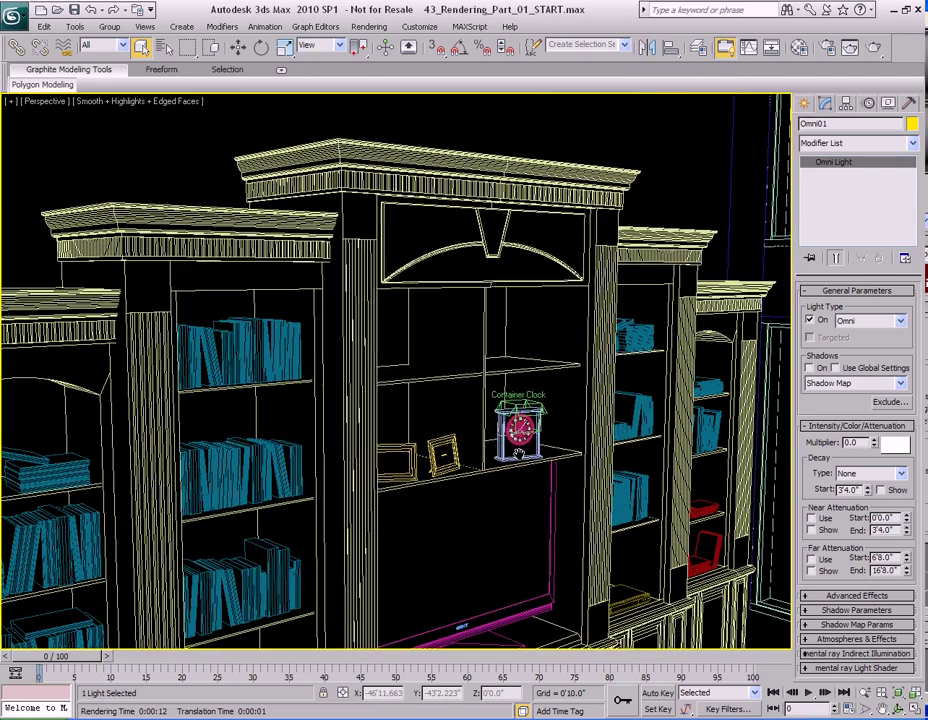
{"action": "key", "text": "shift+q"}
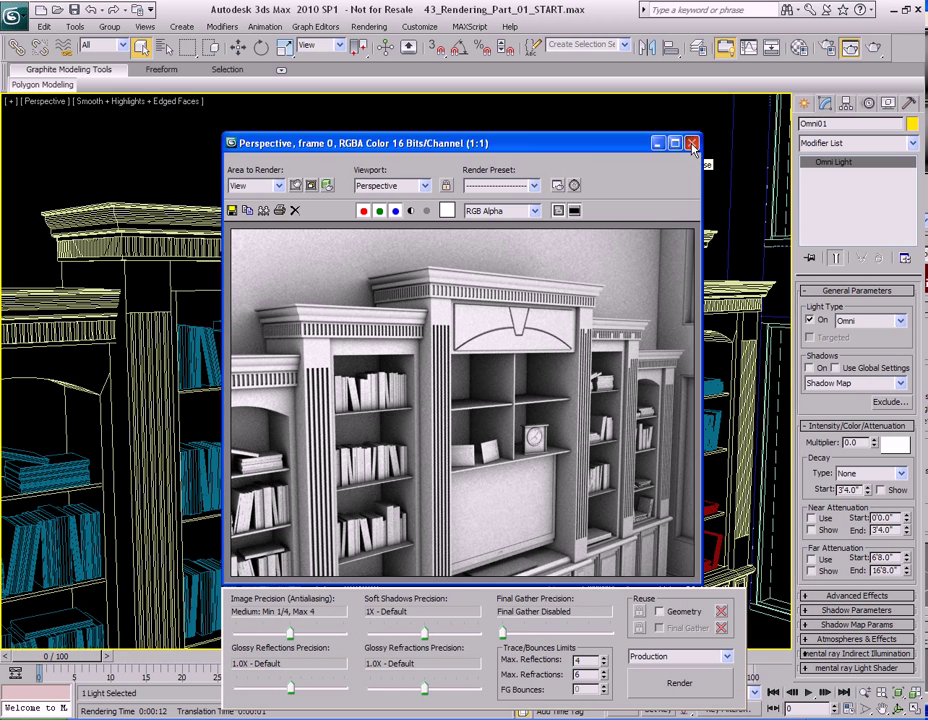
{"action": "left_click", "coordinate": [692, 143]}
Step: Deselect the Omni light
{"action": "scroll", "coordinate": [594, 530], "scroll_direction": "up", "scroll_amount": 5}
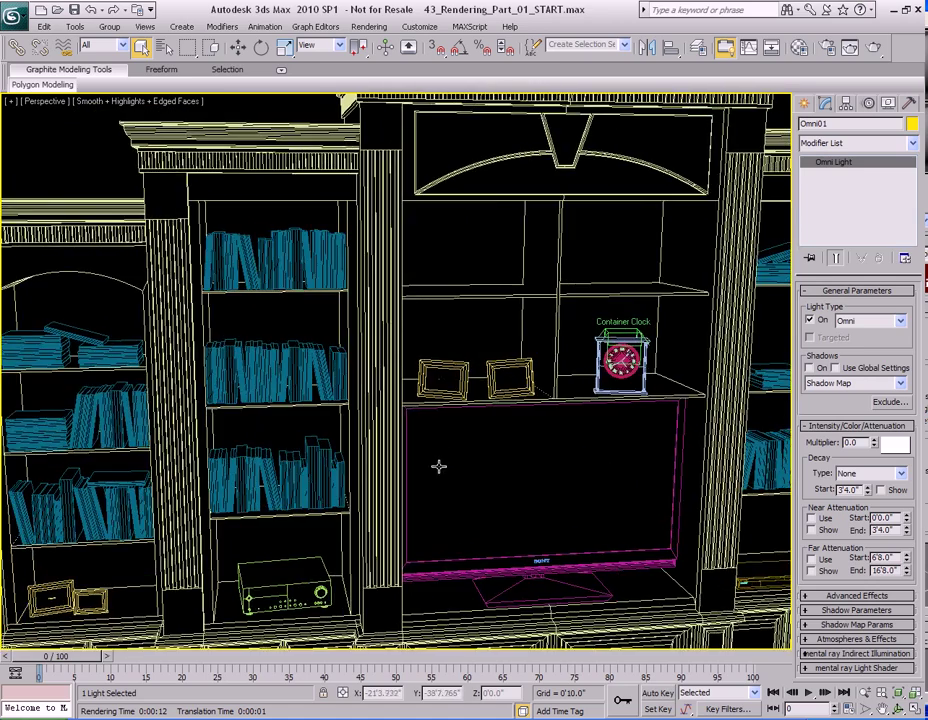
{"action": "middle_click_drag", "start_coordinate": [438, 466], "coordinate": [513, 441], "text": "alt"}
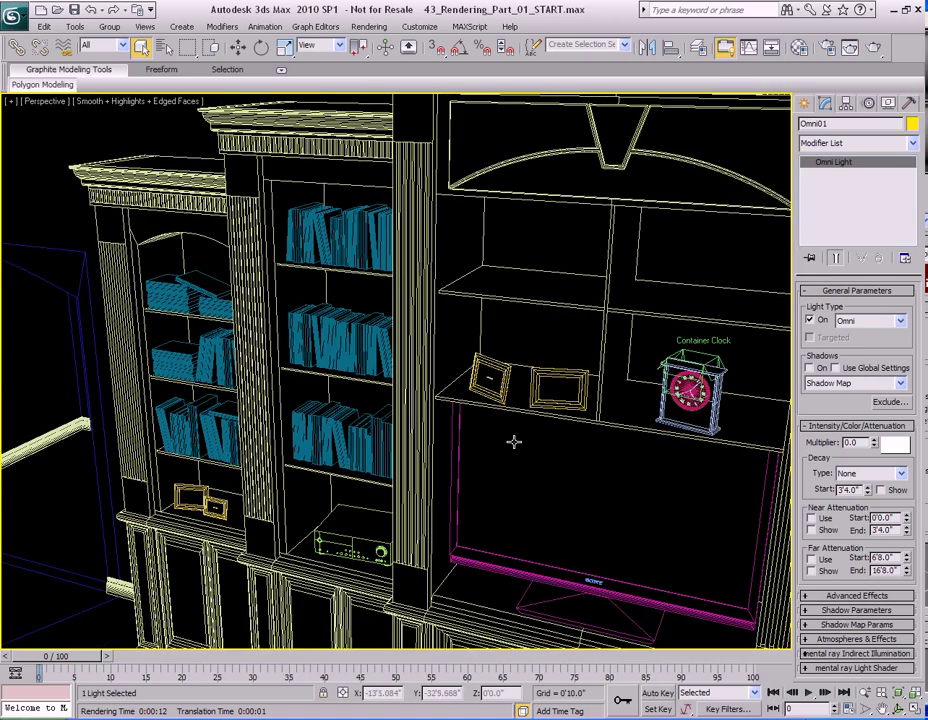
{"action": "left_click", "coordinate": [513, 441]}
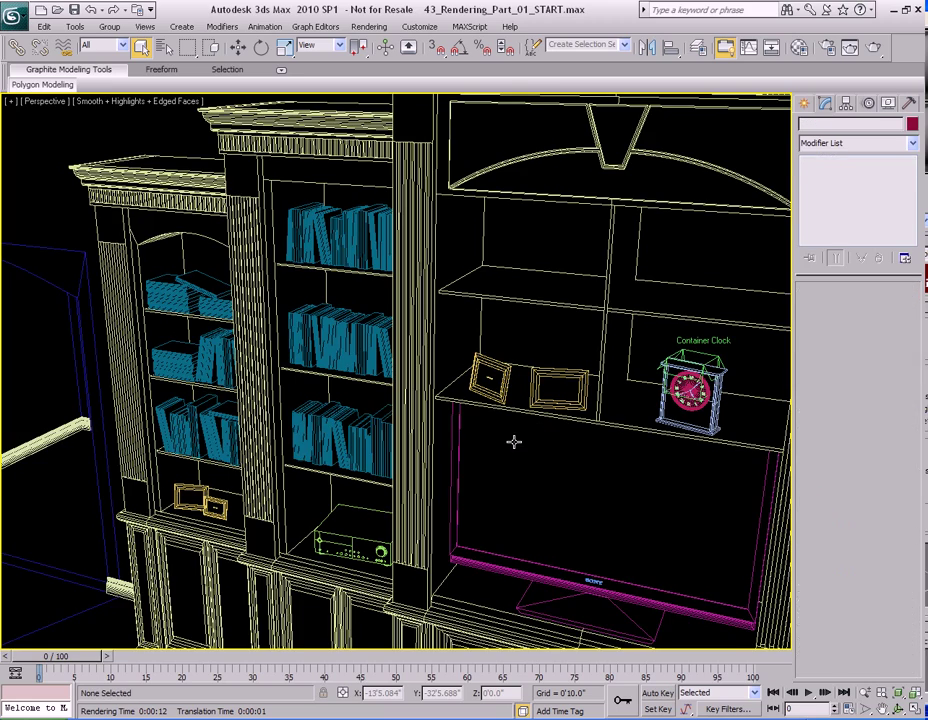
Step: Test-render a close-up of the tilted picture frame on the shelf above the television
{"action": "scroll", "coordinate": [497, 441], "scroll_direction": "up", "scroll_amount": 8}
{"action": "left_click", "coordinate": [484, 479]}
{"action": "key", "text": "z"}
{"action": "middle_click_drag", "start_coordinate": [487, 480], "coordinate": [563, 441], "text": "alt"}
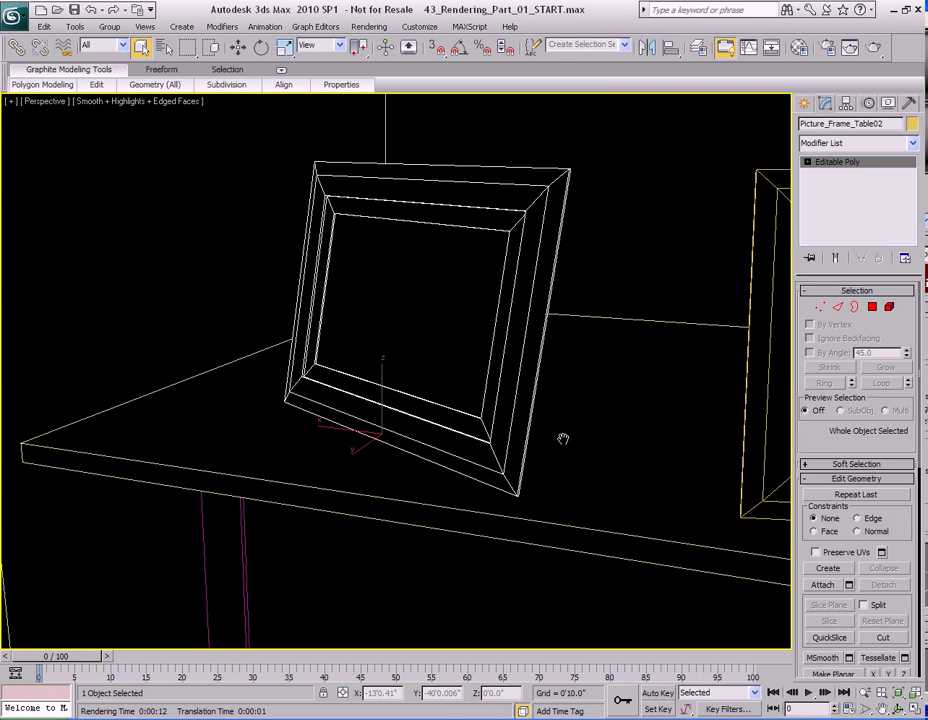
{"action": "key", "text": "shift+q"}
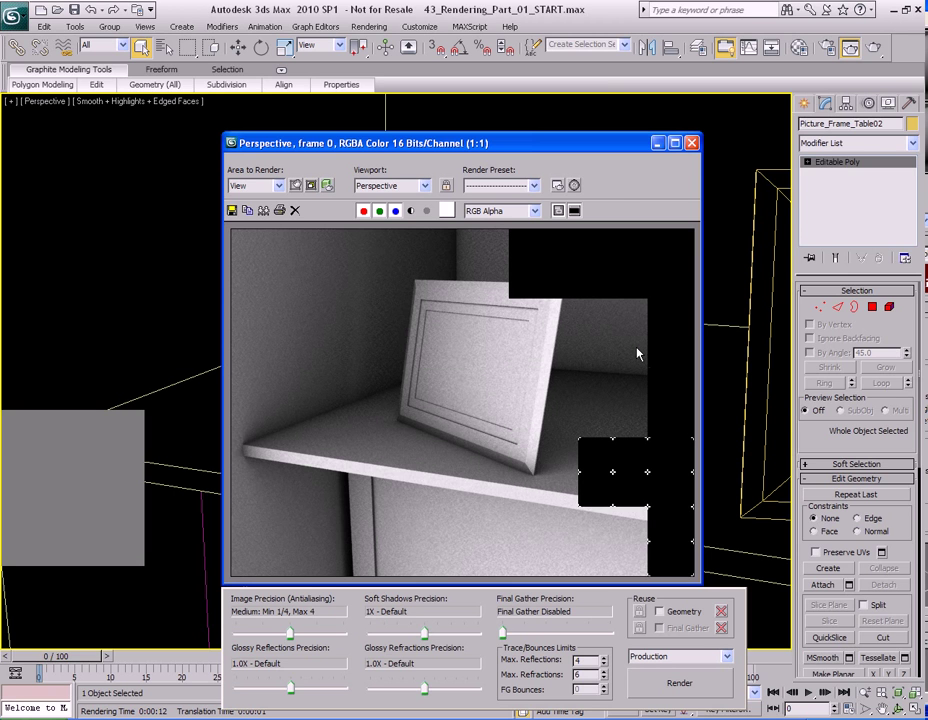
{"action": "left_click", "coordinate": [691, 143]}
Step: Test-render a close-up of the lower cabinet's corner with its countertop molding and door panels, keeping the render beside the viewport
{"action": "scroll", "coordinate": [491, 429], "scroll_direction": "down", "scroll_amount": 6}
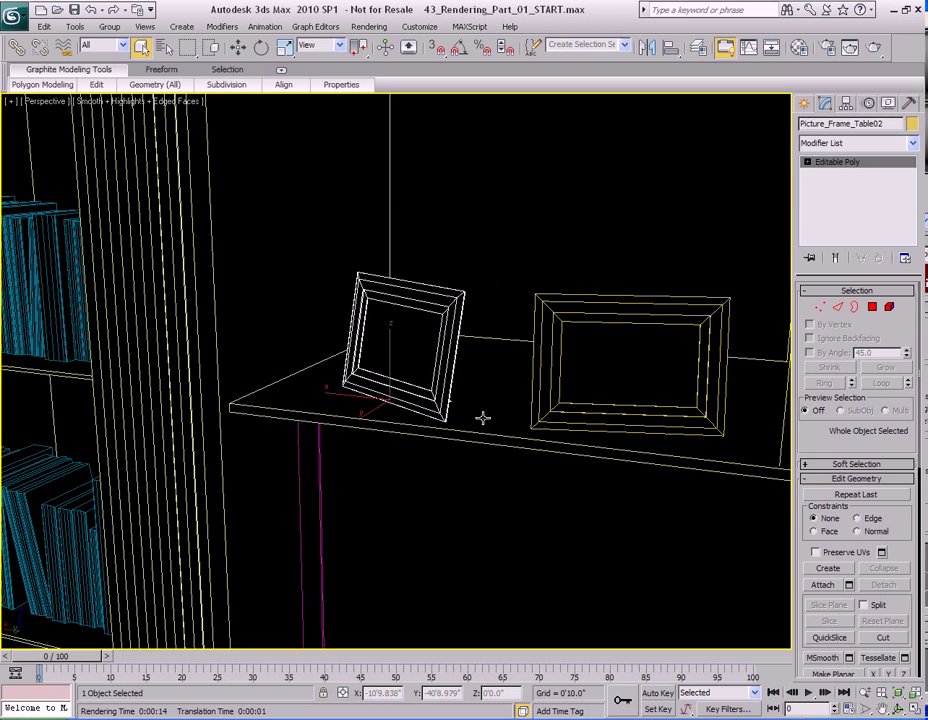
{"action": "left_click", "coordinate": [495, 449]}
{"action": "scroll", "coordinate": [495, 449], "scroll_direction": "down", "scroll_amount": 8}
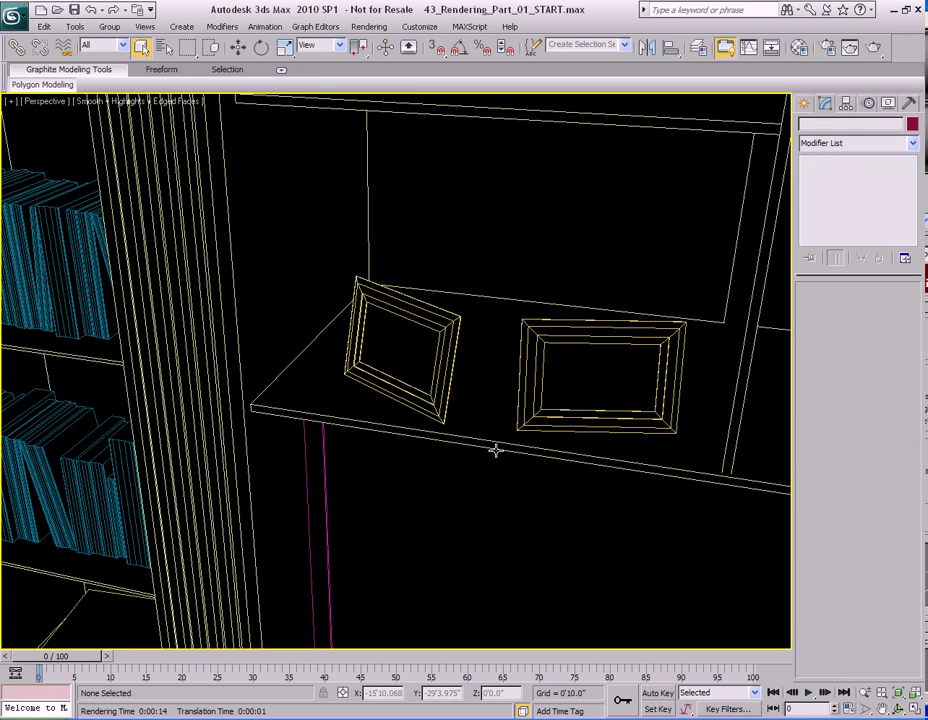
{"action": "middle_click_drag", "start_coordinate": [447, 449], "coordinate": [428, 352]}
{"action": "scroll", "coordinate": [475, 461], "scroll_direction": "down", "scroll_amount": 3}
{"action": "scroll", "coordinate": [408, 429], "scroll_direction": "up", "scroll_amount": 3}
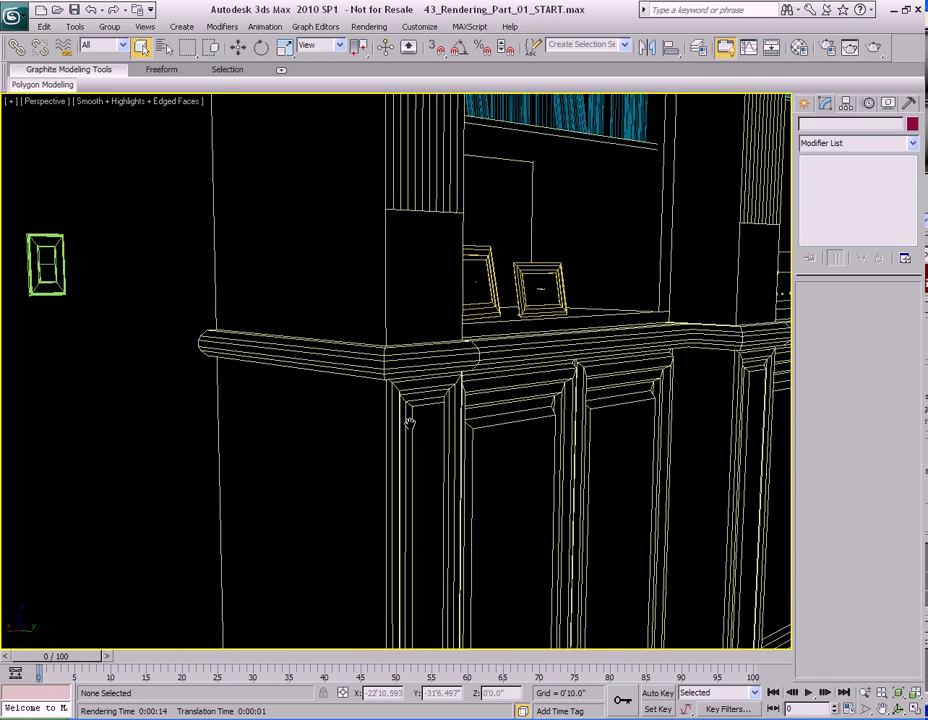
{"action": "scroll", "coordinate": [402, 427], "scroll_direction": "up", "scroll_amount": 5}
{"action": "middle_click_drag", "start_coordinate": [400, 441], "coordinate": [389, 429]}
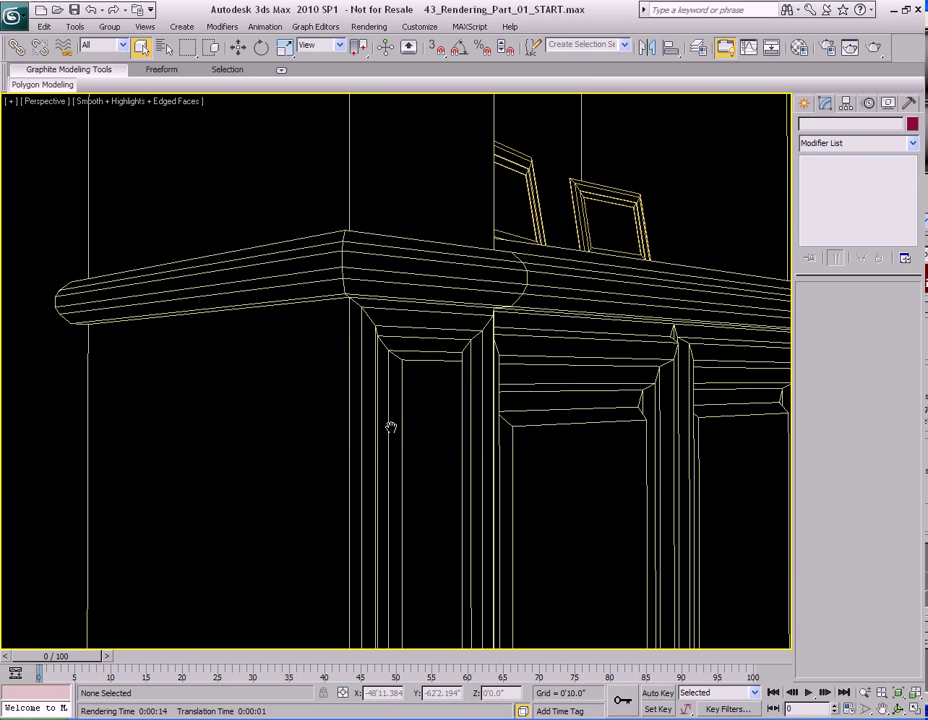
{"action": "key", "text": "shift+q"}
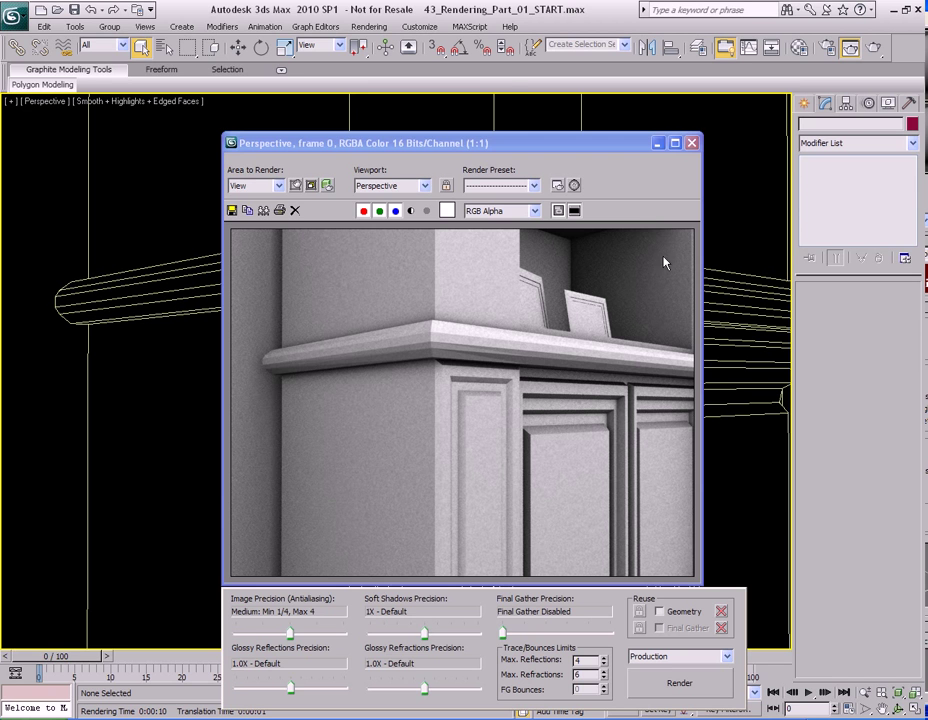
{"action": "left_click_drag", "start_coordinate": [634, 150], "coordinate": [455, 124]}
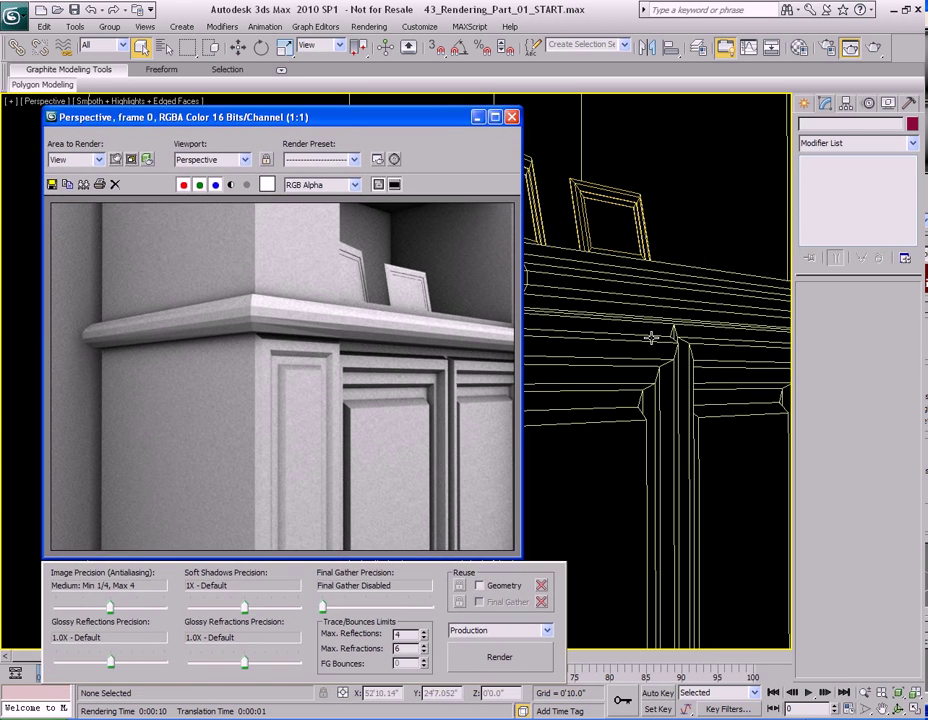
Step: Enable Round Corners in the 01 - Default Arch & Design material and test-render the same cabinet corner
{"action": "left_click", "coordinate": [690, 243]}
{"action": "key", "text": "m"}
{"action": "left_click_drag", "start_coordinate": [495, 13], "coordinate": [826, 13]}
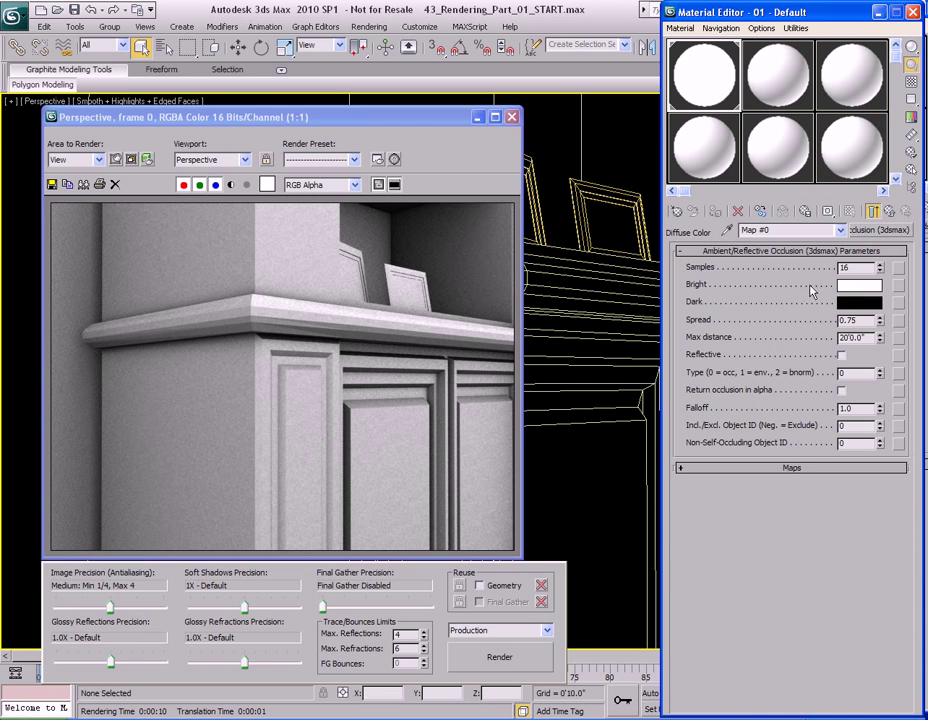
{"action": "left_click", "coordinate": [891, 213]}
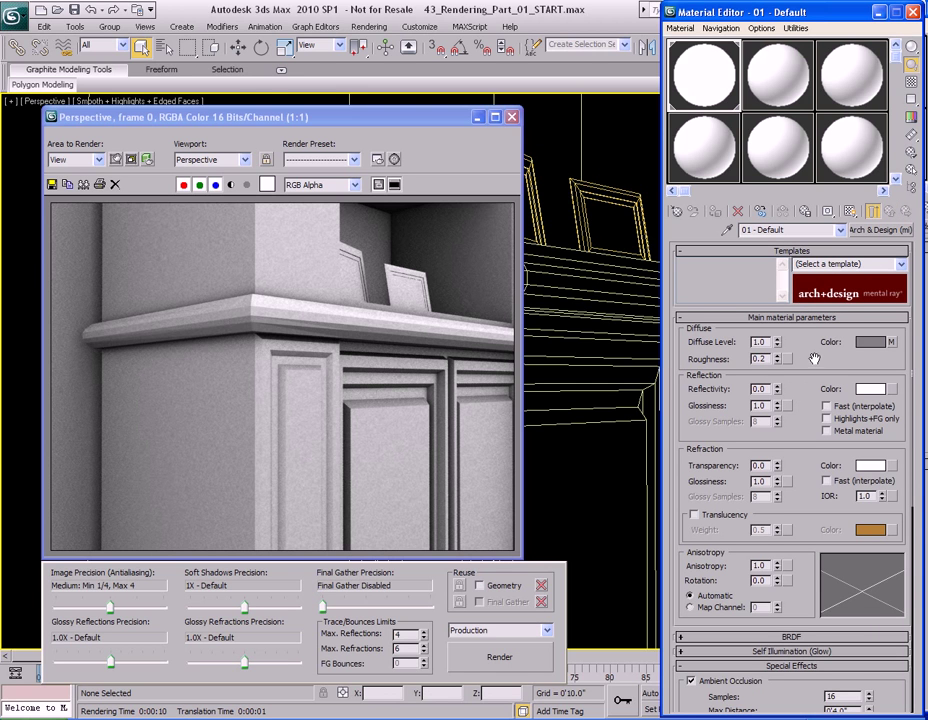
{"action": "scroll", "coordinate": [812, 388], "scroll_direction": "down", "scroll_amount": 2}
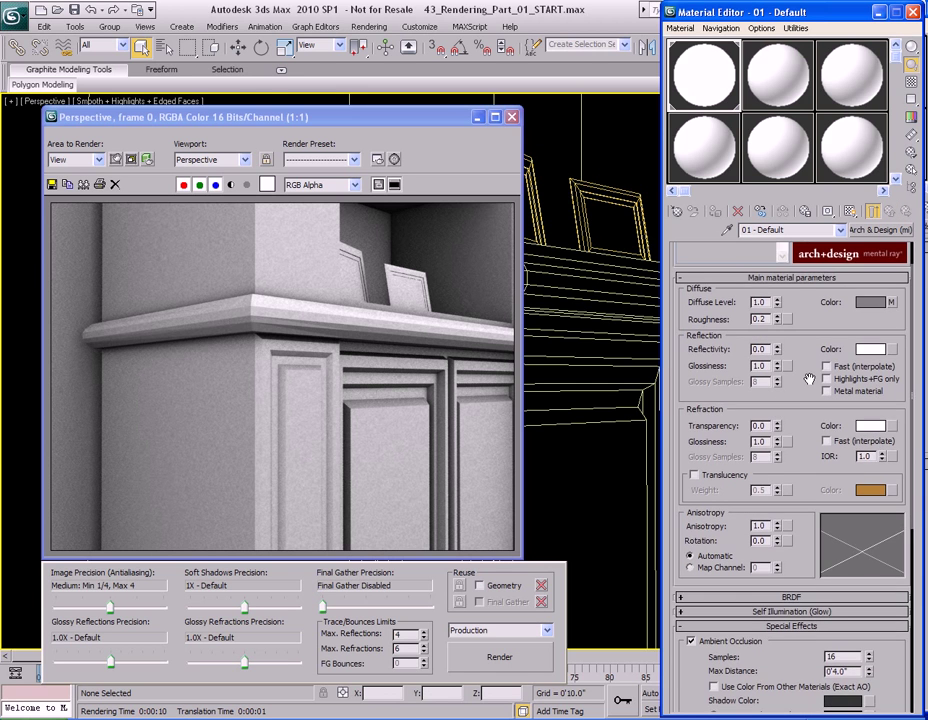
{"action": "scroll", "coordinate": [803, 409], "scroll_direction": "down", "scroll_amount": 15}
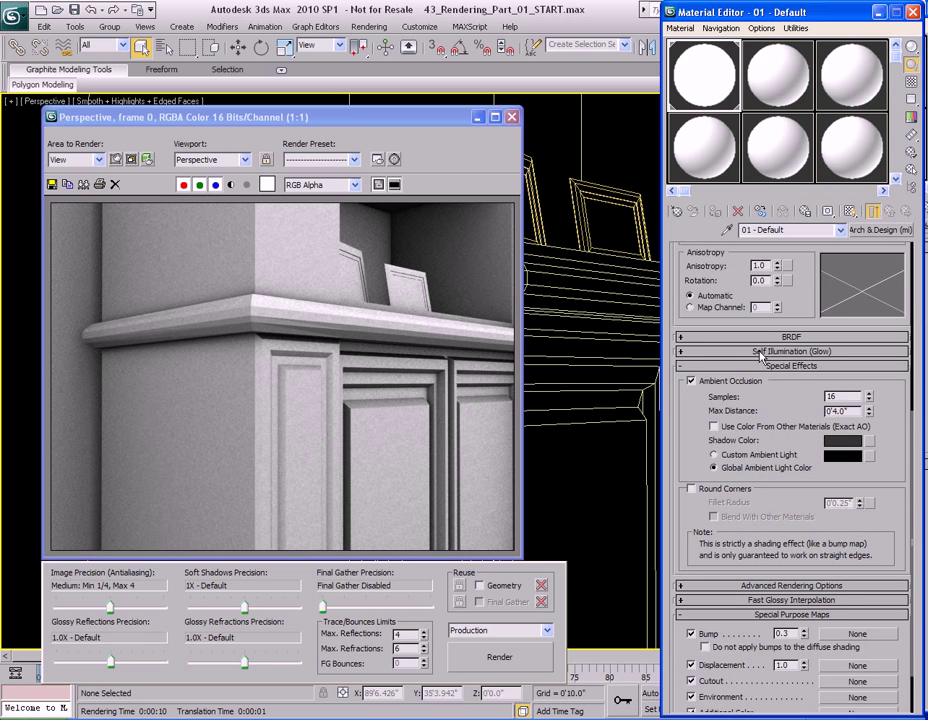
{"action": "scroll", "coordinate": [806, 358], "scroll_direction": "down", "scroll_amount": 1}
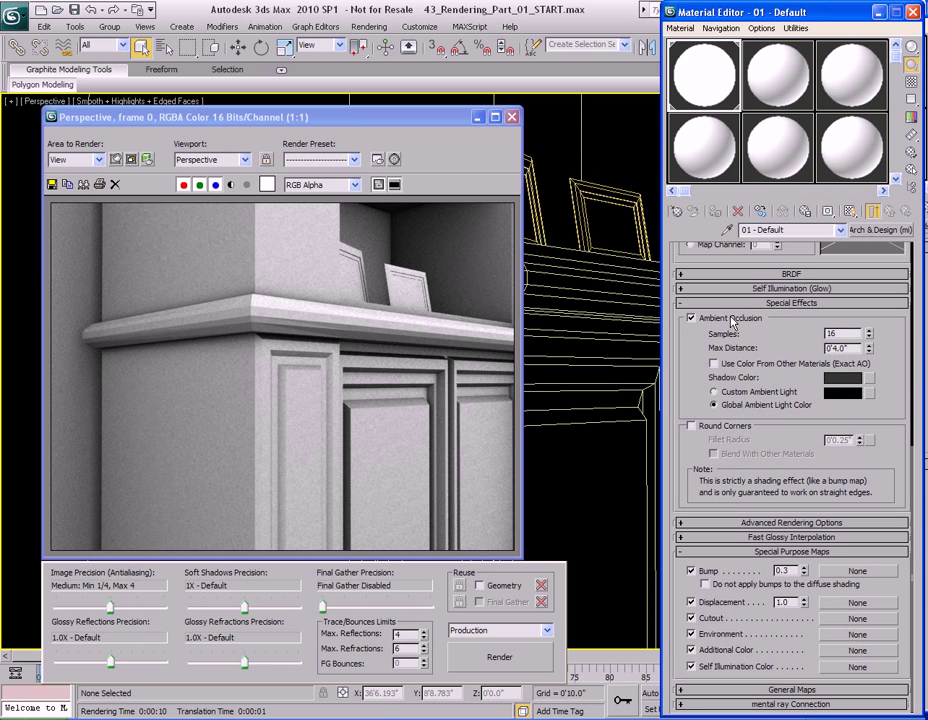
{"action": "left_click", "coordinate": [691, 426]}
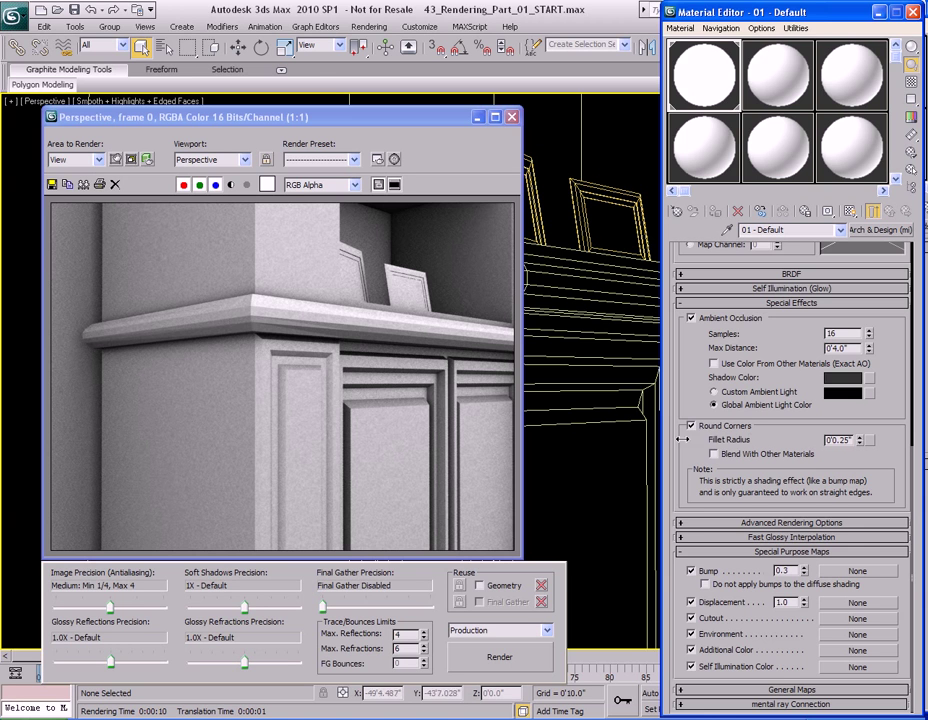
{"action": "key", "text": "shift+q"}
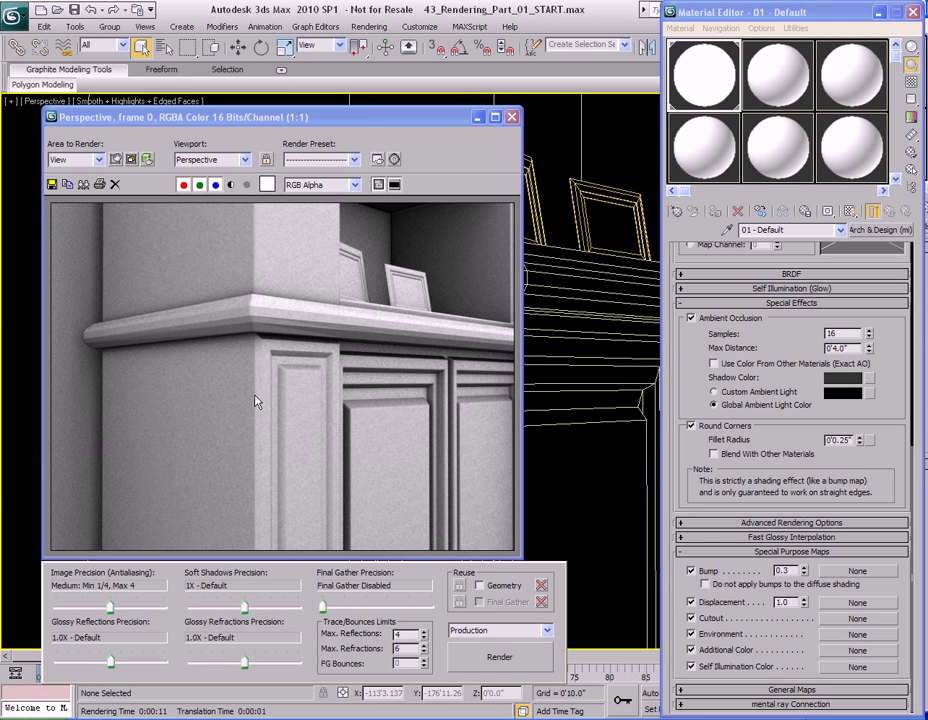
Step: Set the Round Corners fillet radius to 0.1" and test-render the cabinet corner and a close-up of the smaller picture frame
{"action": "left_click", "coordinate": [849, 440]}
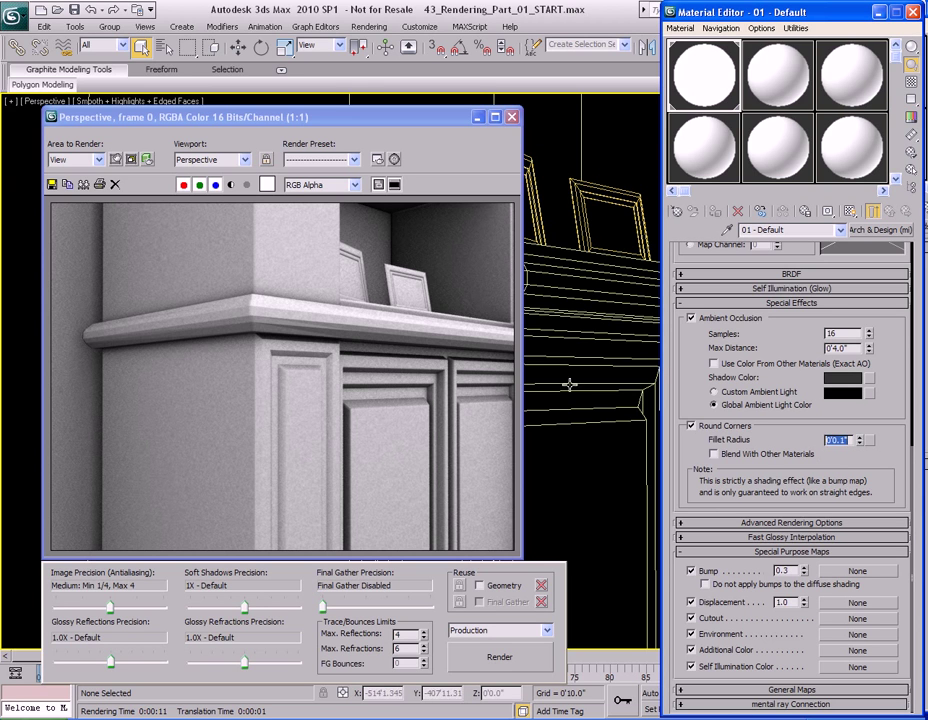
{"action": "key", "text": "shift+q"}
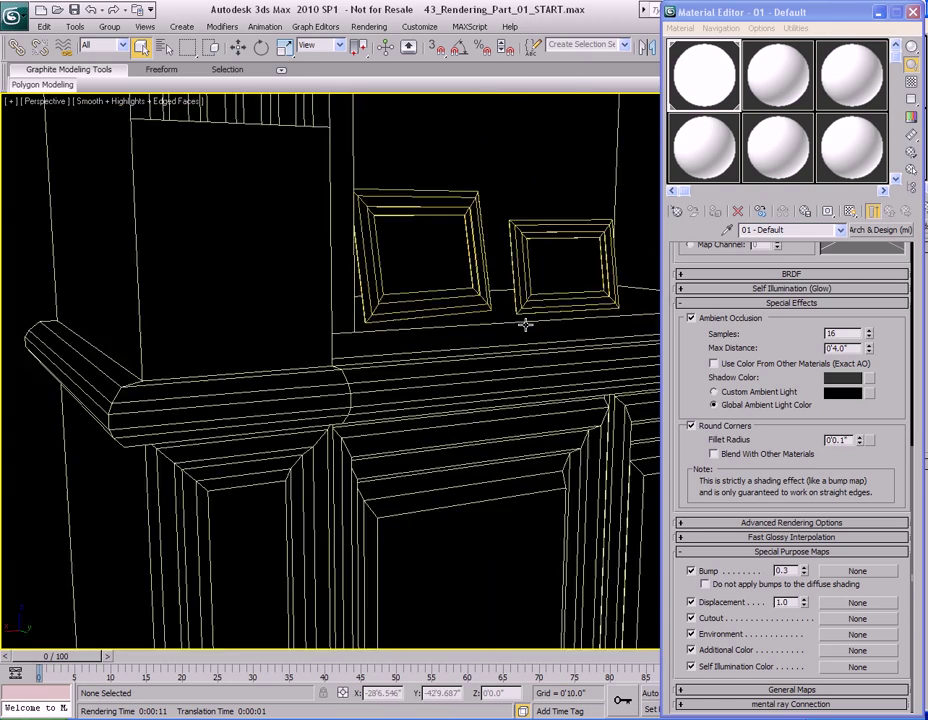
{"action": "scroll", "coordinate": [525, 324], "scroll_direction": "up", "scroll_amount": 8}
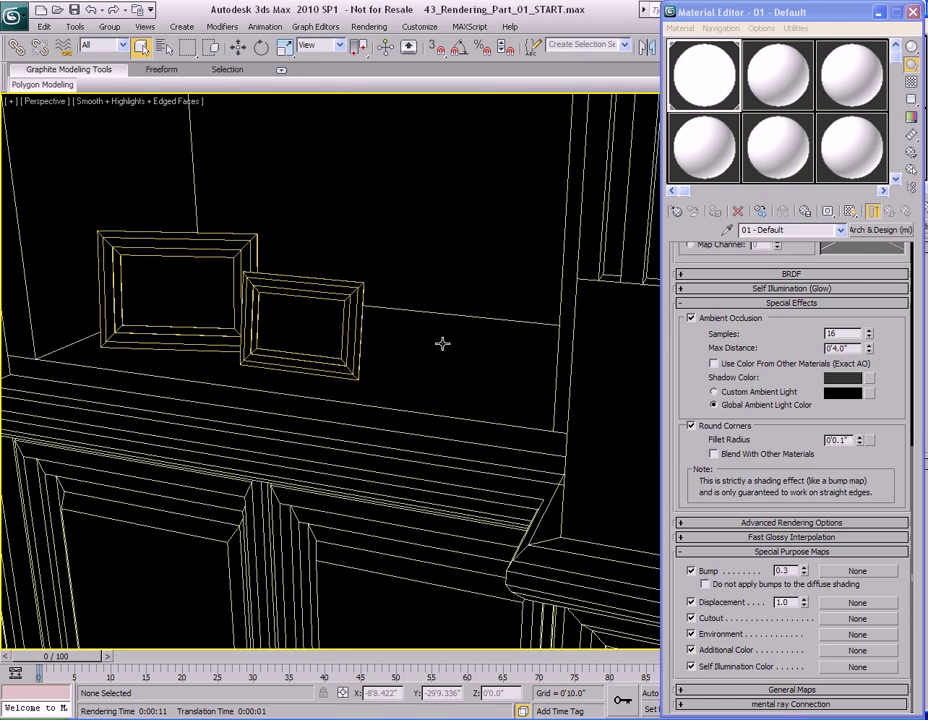
{"action": "scroll", "coordinate": [402, 420], "scroll_direction": "up", "scroll_amount": 3}
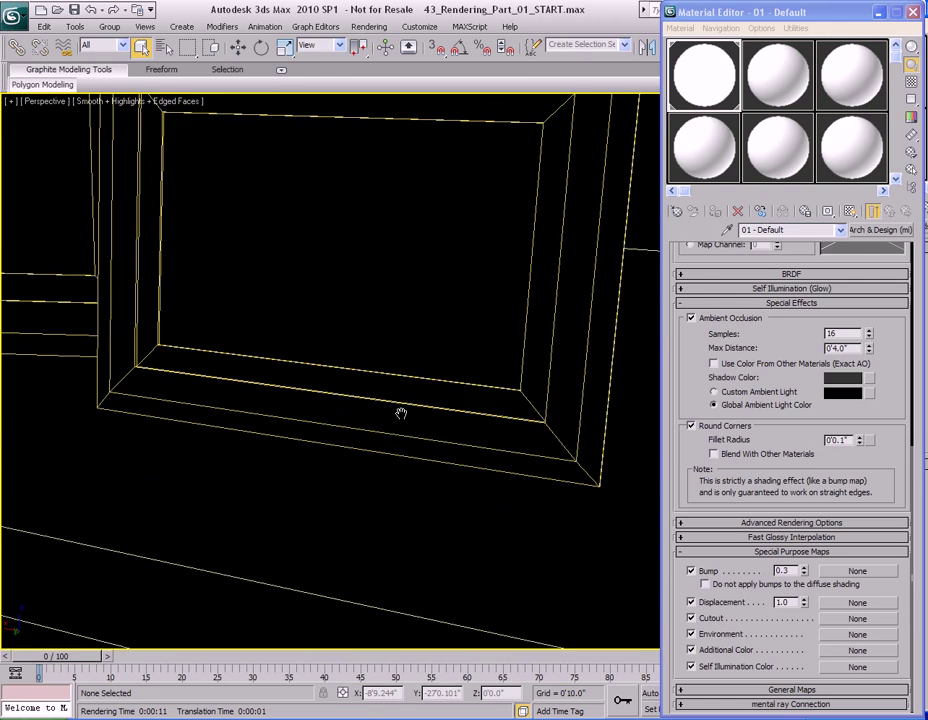
{"action": "key", "text": "shift+q"}
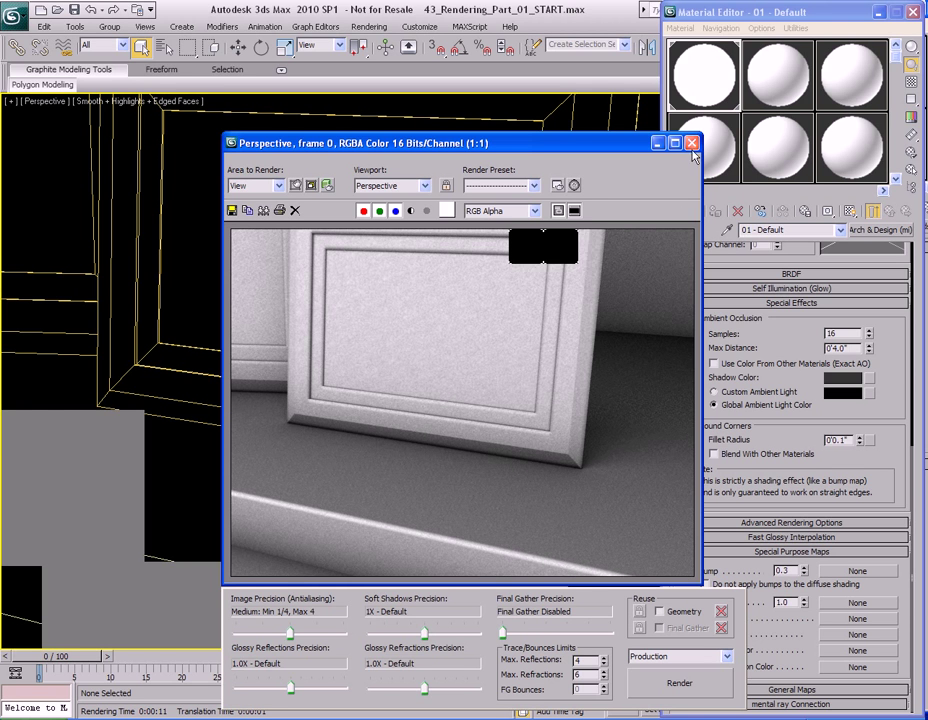
{"action": "left_click", "coordinate": [513, 418]}
Step: Test-render a close-up of the row of books and the shelf edge beneath them
{"action": "scroll", "coordinate": [513, 418], "scroll_direction": "down", "scroll_amount": 15}
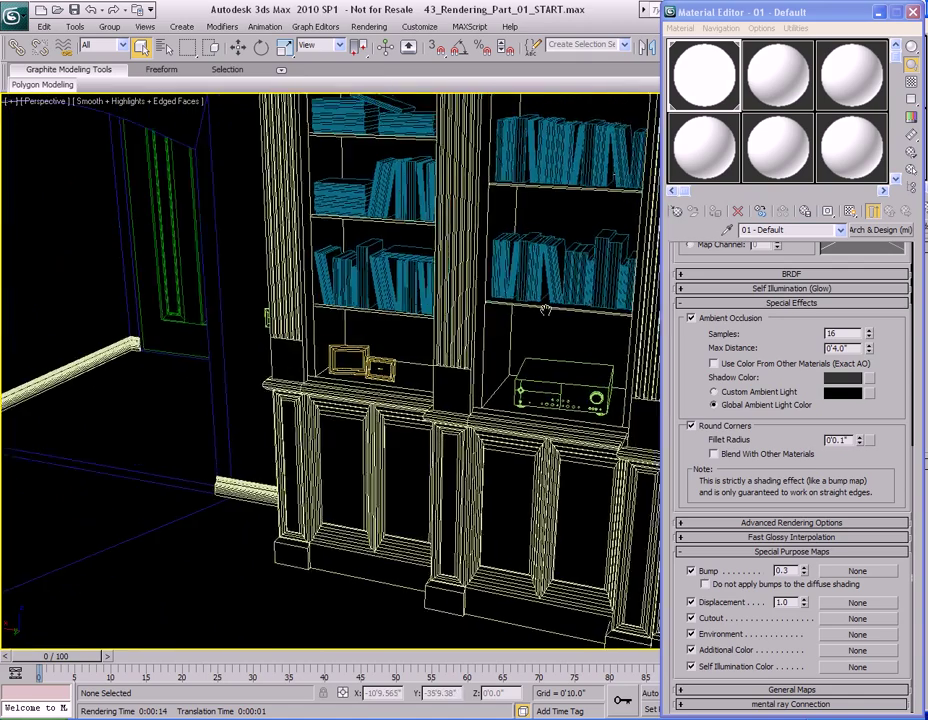
{"action": "scroll", "coordinate": [440, 380], "scroll_direction": "up", "scroll_amount": 12}
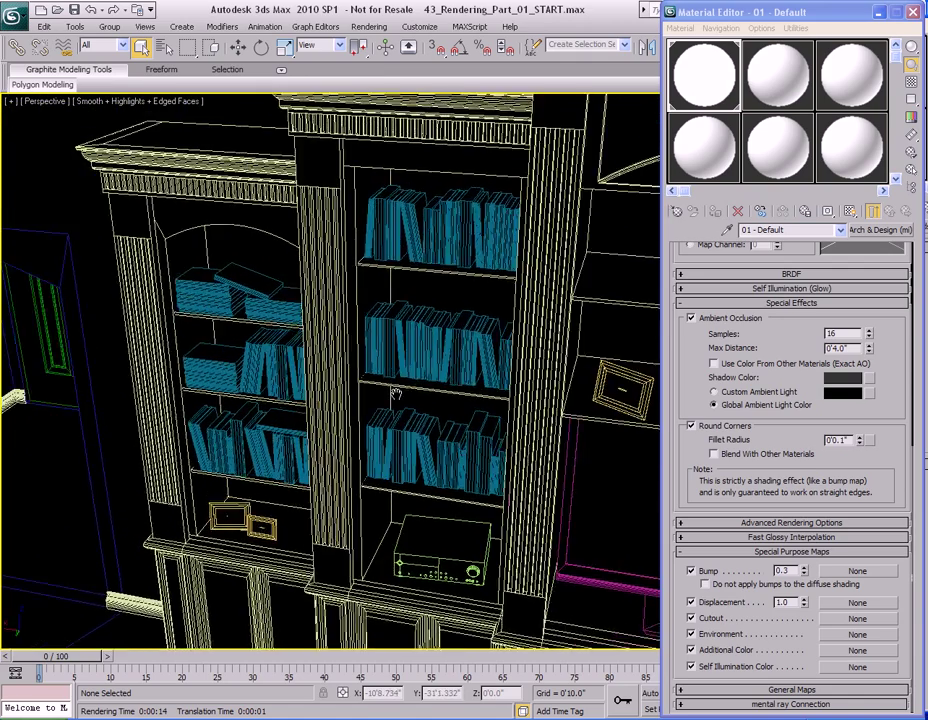
{"action": "middle_click_drag", "start_coordinate": [394, 393], "coordinate": [439, 375]}
{"action": "key", "text": "shift+q"}
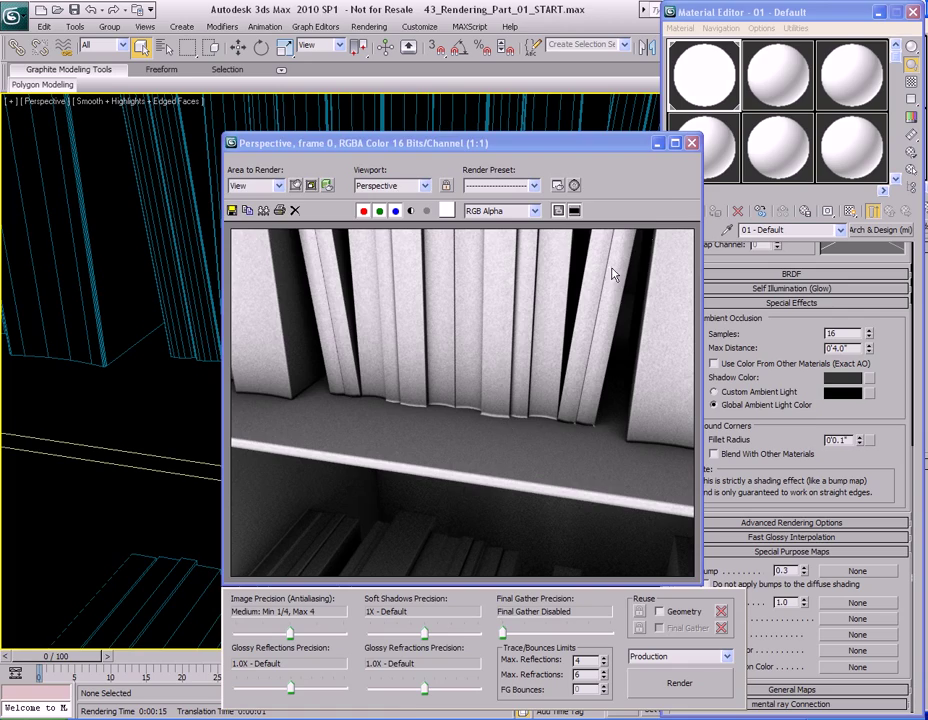
{"action": "left_click", "coordinate": [691, 143]}
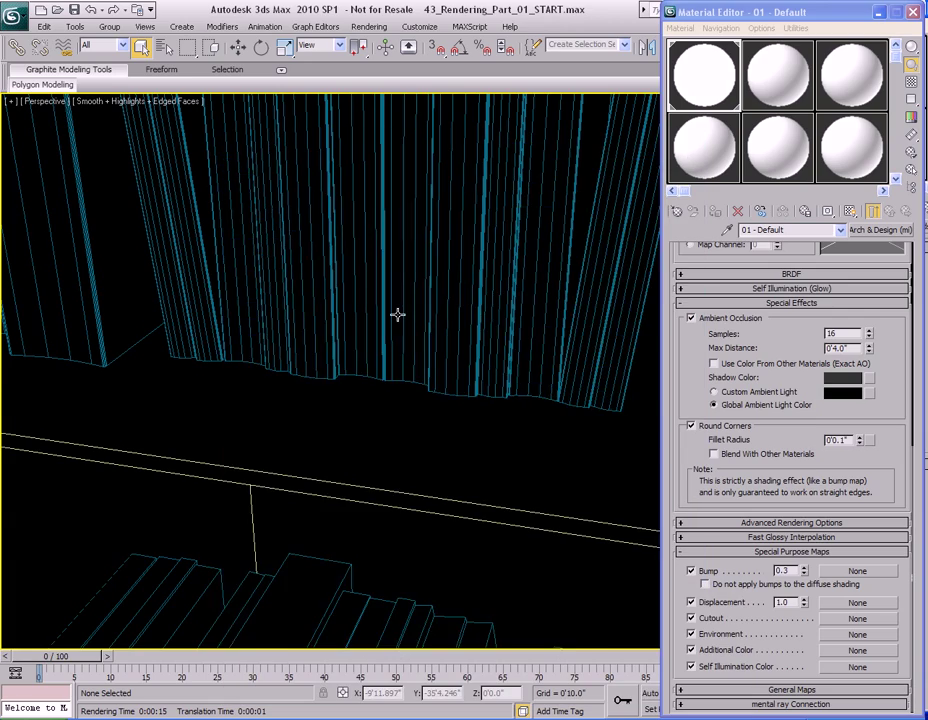
{"action": "scroll", "coordinate": [398, 315], "scroll_direction": "down", "scroll_amount": 5}
{"action": "middle_click_drag", "start_coordinate": [398, 315], "coordinate": [416, 367]}
{"action": "scroll", "coordinate": [416, 367], "scroll_direction": "down", "scroll_amount": 3}
{"action": "scroll", "coordinate": [418, 364], "scroll_direction": "up", "scroll_amount": 4}
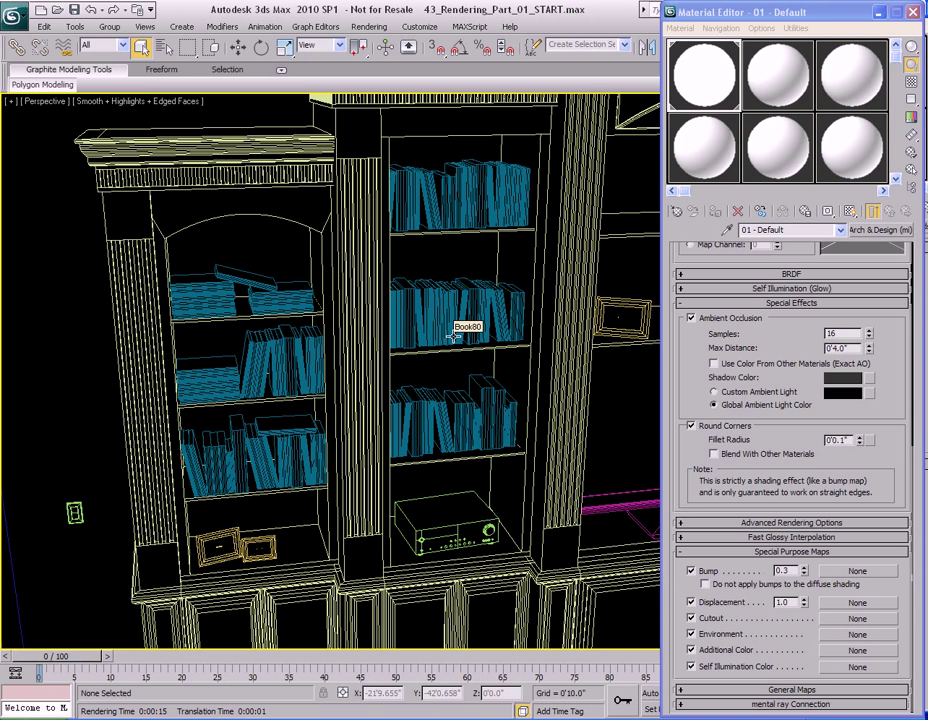
{"action": "middle_click_drag", "start_coordinate": [494, 340], "coordinate": [490, 357]}
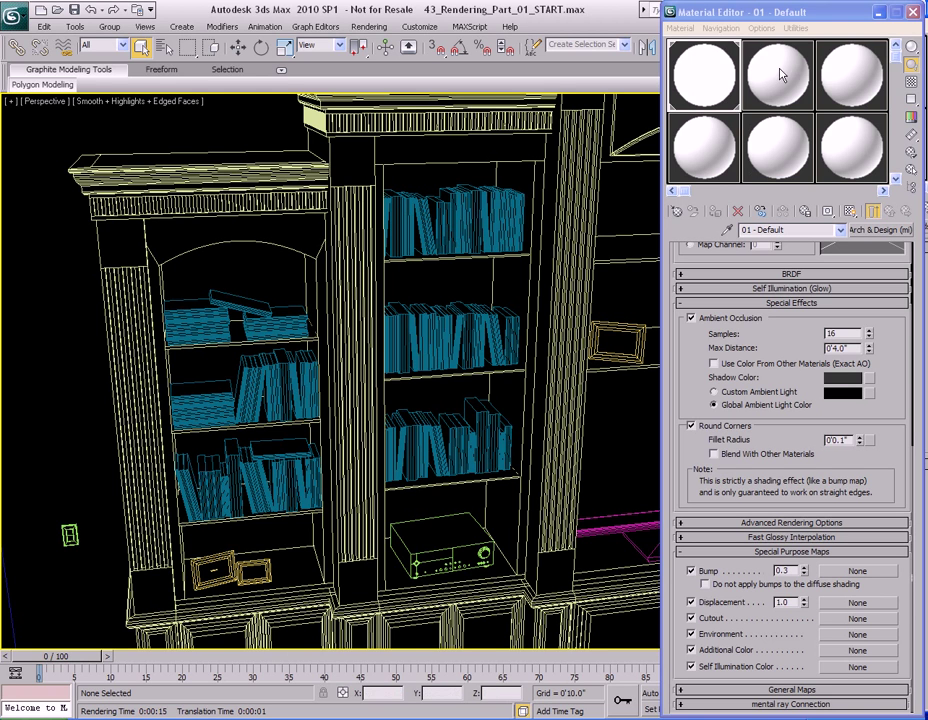
Step: Copy the 01 - Default material into the second sample slot
{"action": "left_click", "coordinate": [699, 78]}
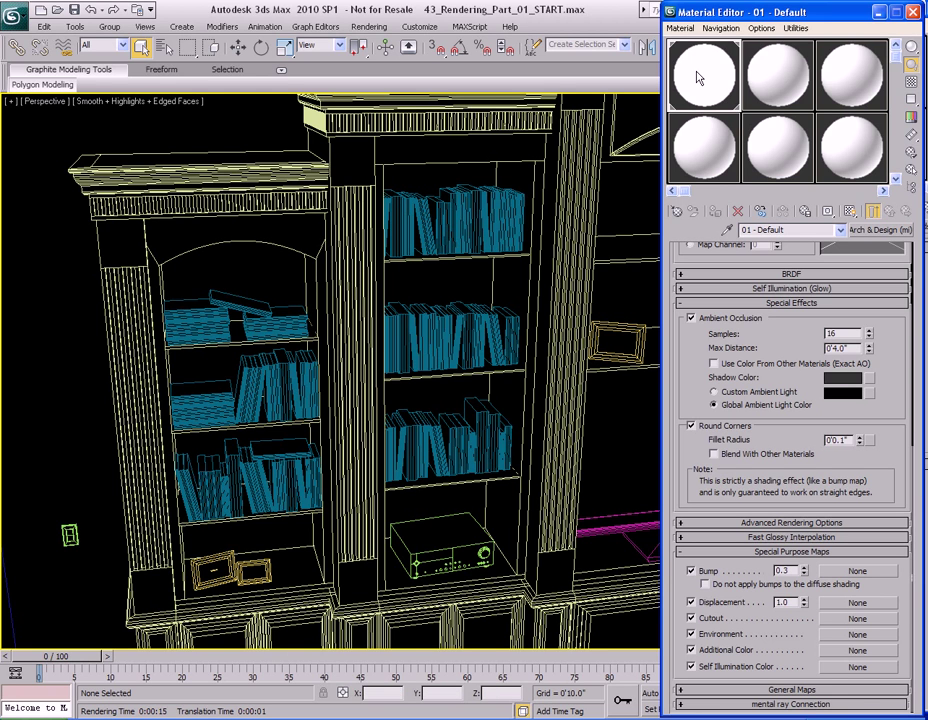
{"action": "left_click", "coordinate": [770, 82]}
{"action": "left_click_drag", "start_coordinate": [708, 80], "coordinate": [775, 80]}
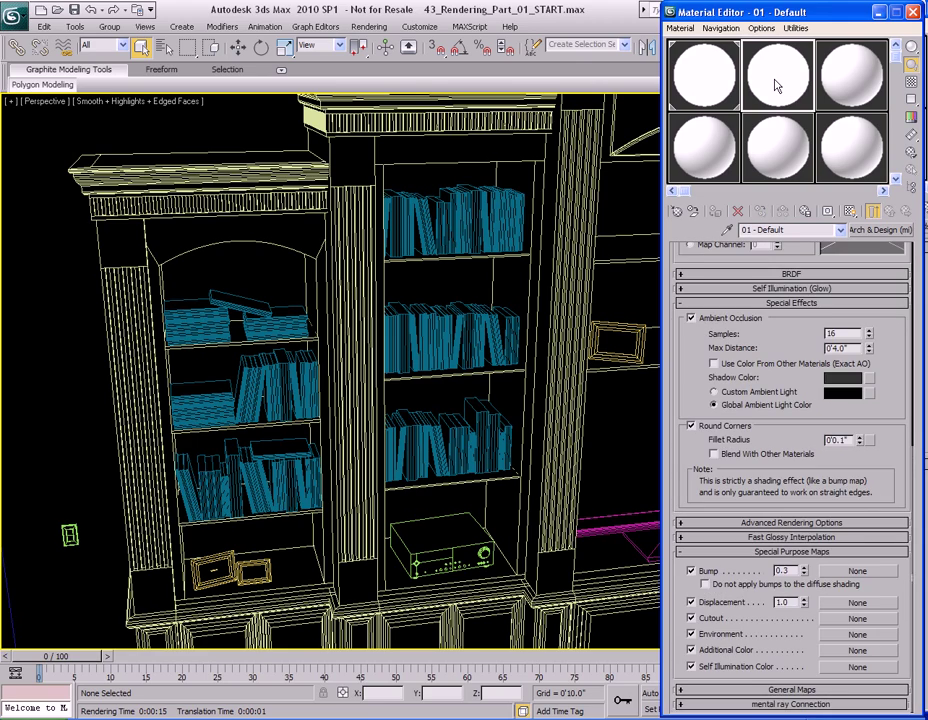
Step: Select all scene objects whose names start with "book"
{"action": "scroll", "coordinate": [470, 335], "scroll_direction": "down", "scroll_amount": 5}
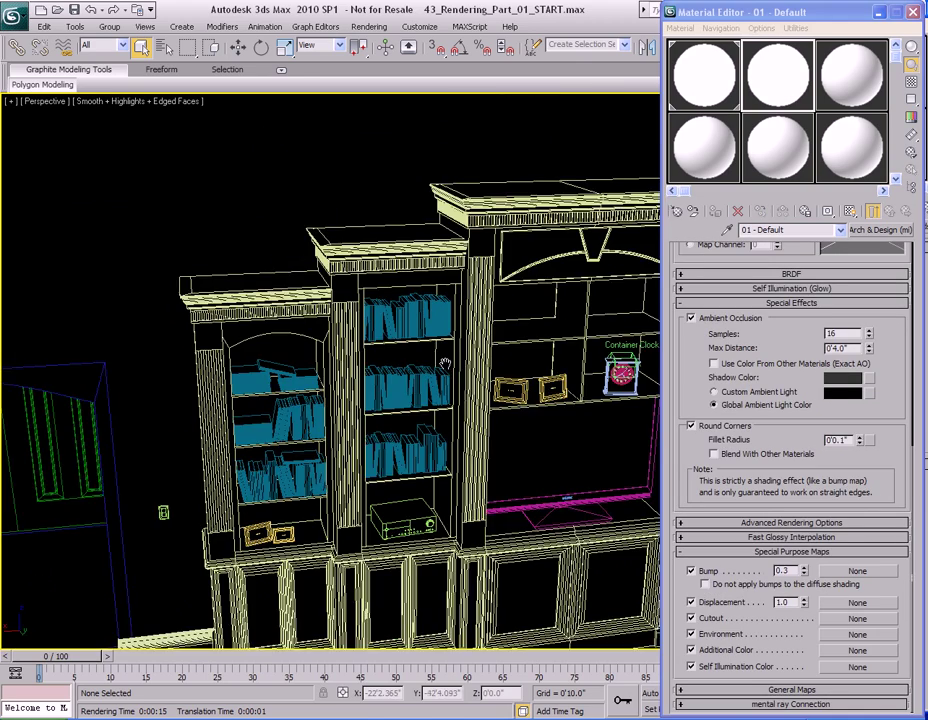
{"action": "key", "text": "h"}
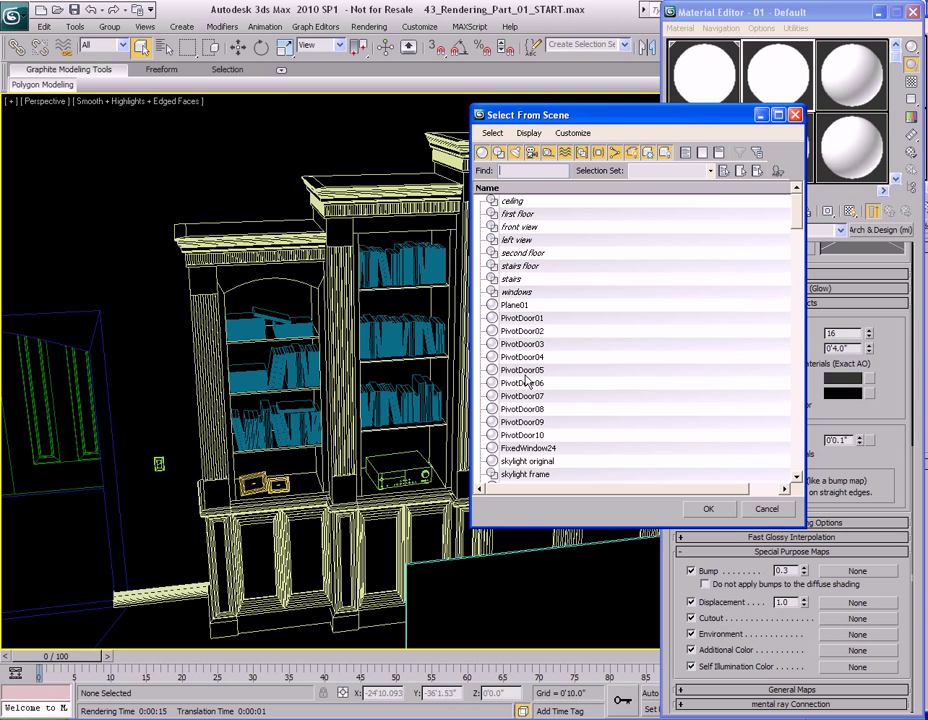
{"action": "type", "text": "book"}
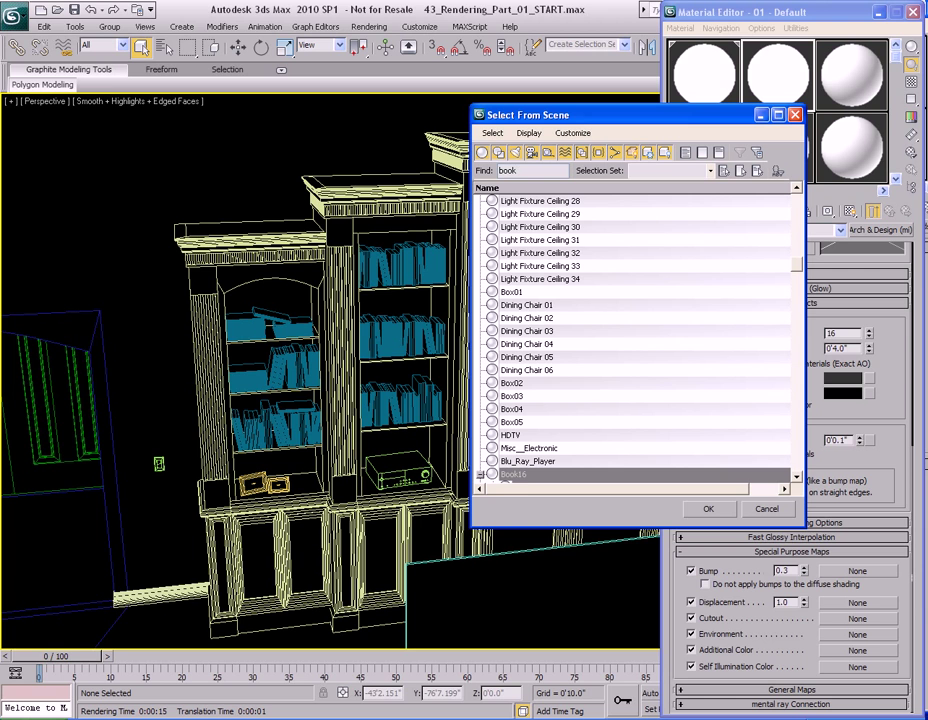
{"action": "key", "text": "Return"}
{"action": "scroll", "coordinate": [627, 439], "scroll_direction": "down", "scroll_amount": 20}
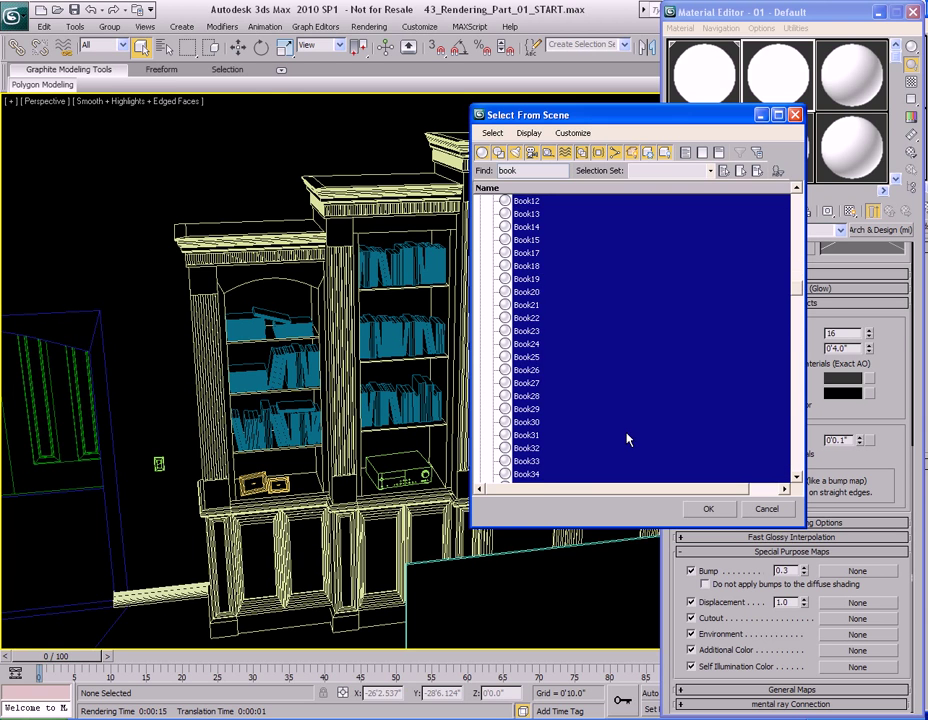
{"action": "scroll", "coordinate": [621, 441], "scroll_direction": "down", "scroll_amount": 12}
{"action": "left_click", "coordinate": [708, 509]}
Step: Add the two picture frames above the television and the two on the bookcase's lower shelf to the selection
{"action": "scroll", "coordinate": [547, 339], "scroll_direction": "up", "scroll_amount": 6}
{"action": "left_click", "coordinate": [440, 328], "text": "ctrl"}
{"action": "left_click", "coordinate": [523, 338], "text": "ctrl"}
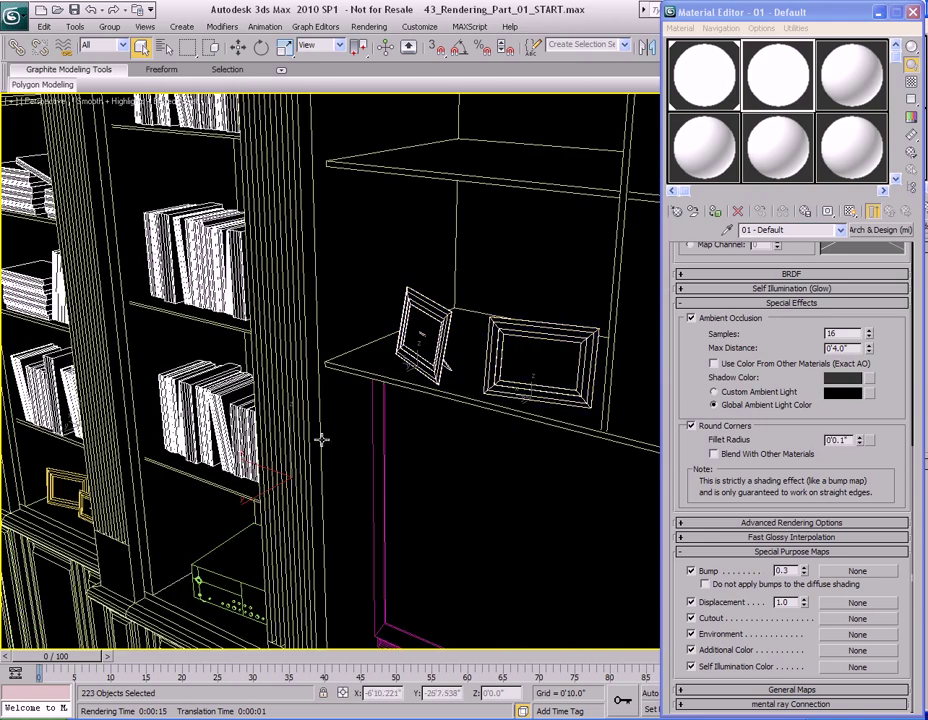
{"action": "scroll", "coordinate": [404, 399], "scroll_direction": "down", "scroll_amount": 6}
{"action": "middle_click_drag", "start_coordinate": [404, 399], "coordinate": [501, 384]}
{"action": "left_click", "coordinate": [360, 408], "text": "ctrl"}
{"action": "left_click", "coordinate": [386, 428], "text": "ctrl"}
Step: Extend the selection with another item in the wall unit and the tables standing near the staircase
{"action": "middle_click_drag", "start_coordinate": [386, 428], "coordinate": [321, 402], "text": "alt"}
{"action": "scroll", "coordinate": [431, 407], "scroll_direction": "up", "scroll_amount": 8}
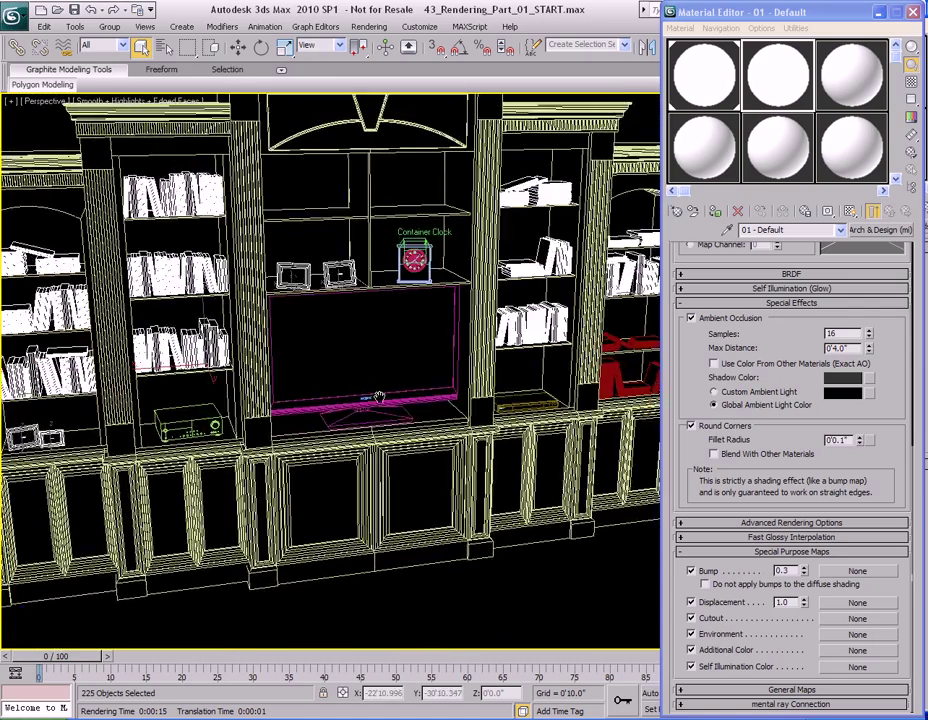
{"action": "scroll", "coordinate": [372, 441], "scroll_direction": "down", "scroll_amount": 6}
{"action": "left_click", "coordinate": [467, 395], "text": "ctrl"}
{"action": "middle_click_drag", "start_coordinate": [428, 342], "coordinate": [364, 389], "text": "alt"}
{"action": "scroll", "coordinate": [355, 455], "scroll_direction": "up", "scroll_amount": 3}
{"action": "scroll", "coordinate": [456, 449], "scroll_direction": "down", "scroll_amount": 4}
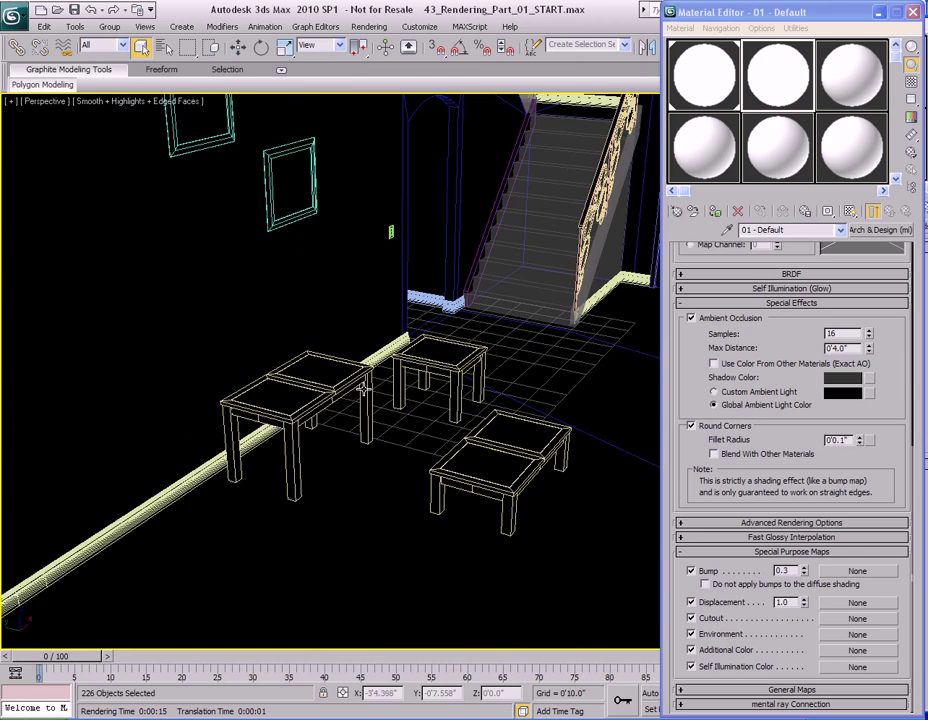
{"action": "middle_click_drag", "start_coordinate": [480, 447], "coordinate": [400, 445], "text": "alt"}
{"action": "left_click", "coordinate": [497, 437], "text": "ctrl"}
{"action": "left_click", "coordinate": [369, 385], "text": "ctrl"}
{"action": "left_click", "coordinate": [196, 275], "text": "ctrl"}
Step: Add the wall-mounted picture frames and remaining pieces near the tables to the selection
{"action": "middle_click_drag", "start_coordinate": [120, 433], "coordinate": [394, 340], "text": "alt"}
{"action": "left_click", "coordinate": [394, 340], "text": "ctrl"}
{"action": "left_click", "coordinate": [365, 437], "text": "ctrl"}
{"action": "left_click", "coordinate": [414, 431], "text": "ctrl"}
{"action": "left_click", "coordinate": [406, 461], "text": "ctrl"}
{"action": "left_click", "coordinate": [300, 477], "text": "ctrl"}
{"action": "left_click", "coordinate": [557, 380], "text": "ctrl"}
{"action": "left_click", "coordinate": [479, 501], "text": "ctrl"}
{"action": "middle_click_drag", "start_coordinate": [511, 424], "coordinate": [400, 440]}
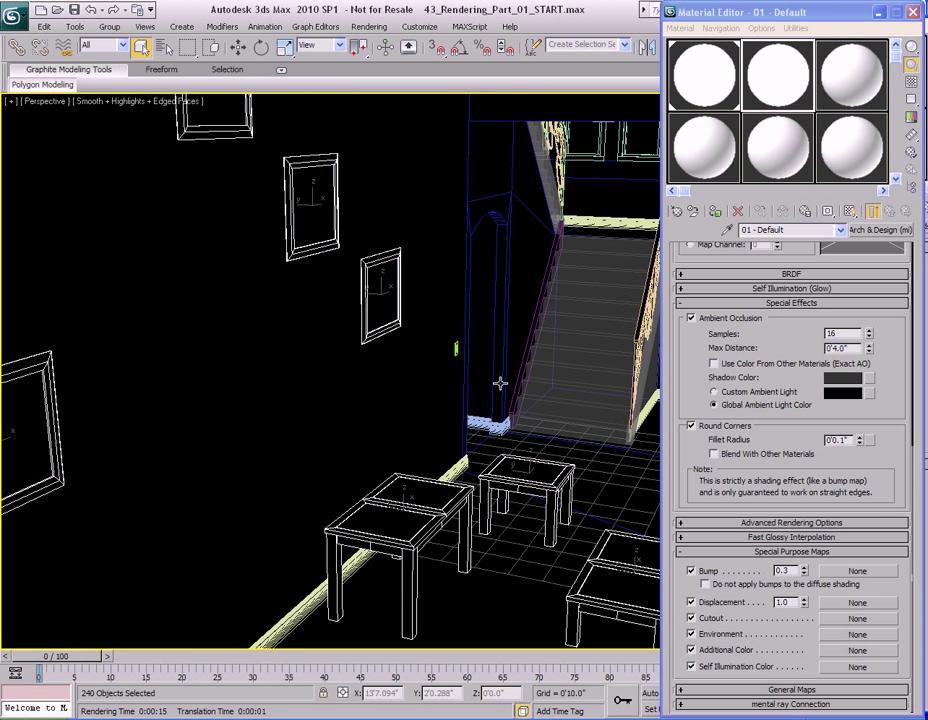
Step: Save the scene and assign the copied material to the selected objects, renaming the material gsdgage
{"action": "key", "text": "ctrl+s"}
{"action": "left_click", "coordinate": [717, 211]}
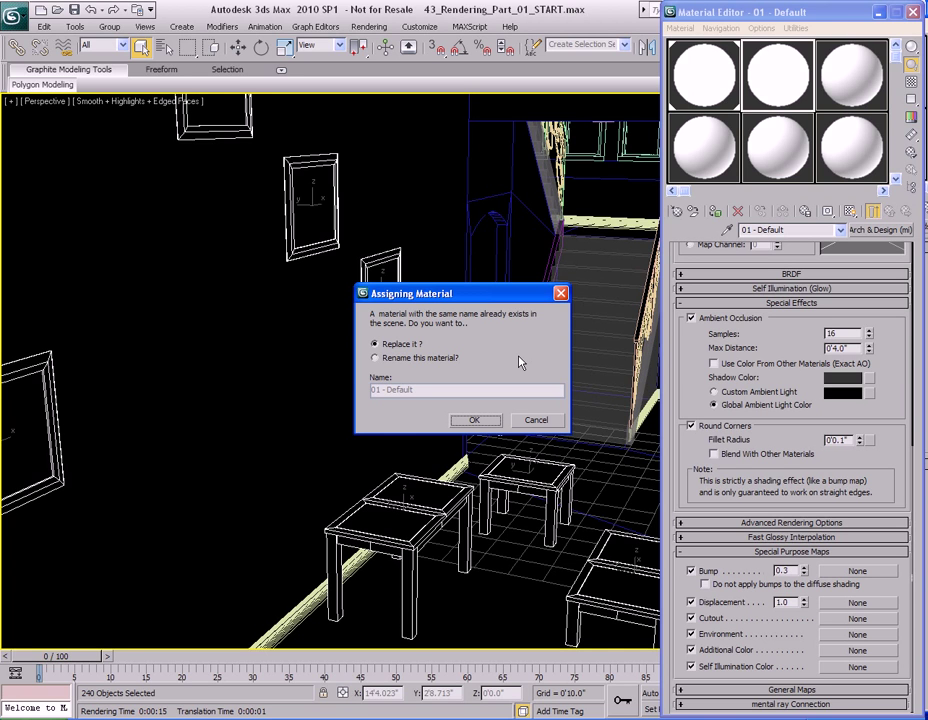
{"action": "left_click", "coordinate": [400, 359]}
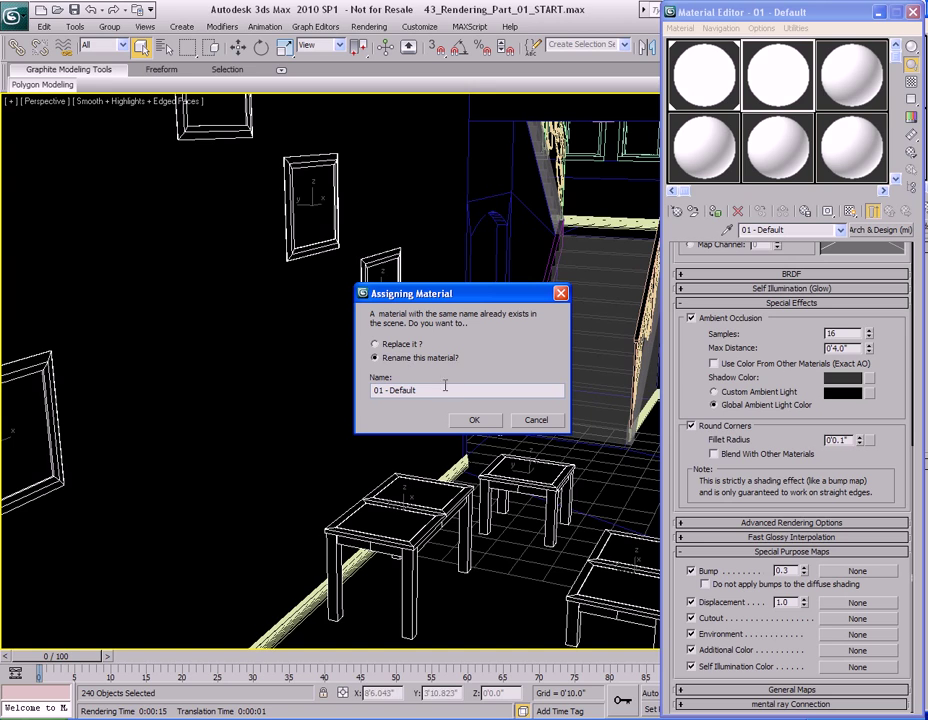
{"action": "left_click_drag", "start_coordinate": [445, 388], "coordinate": [342, 397]}
{"action": "type", "text": "gsdgage"}
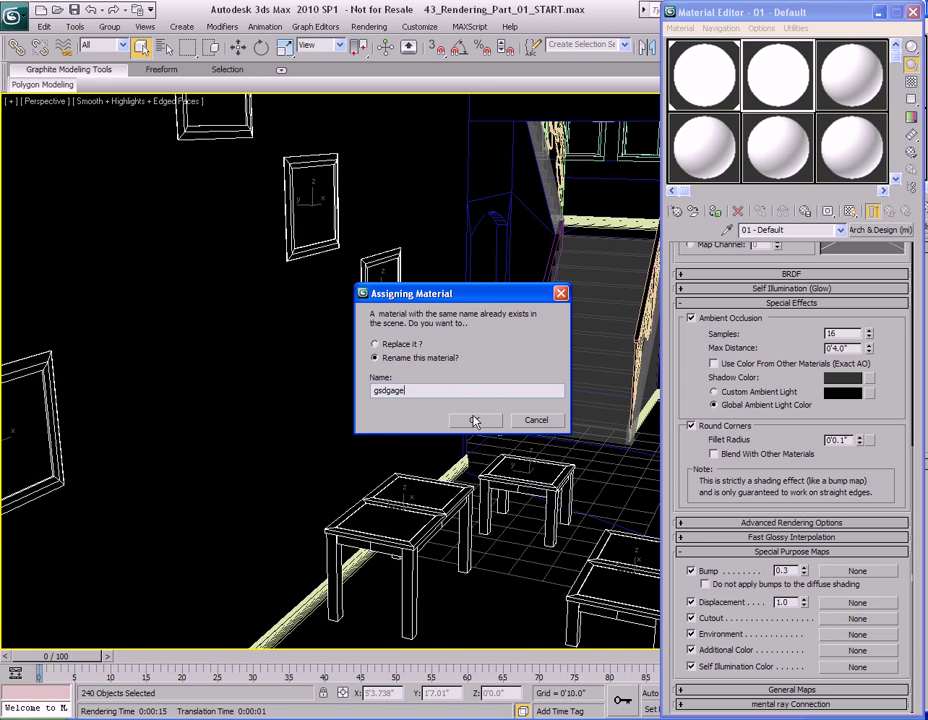
{"action": "left_click", "coordinate": [474, 421]}
Step: Select the dining table with its six chairs and assign the gsdgage material to them
{"action": "middle_click_drag", "start_coordinate": [474, 421], "coordinate": [425, 420], "text": "alt"}
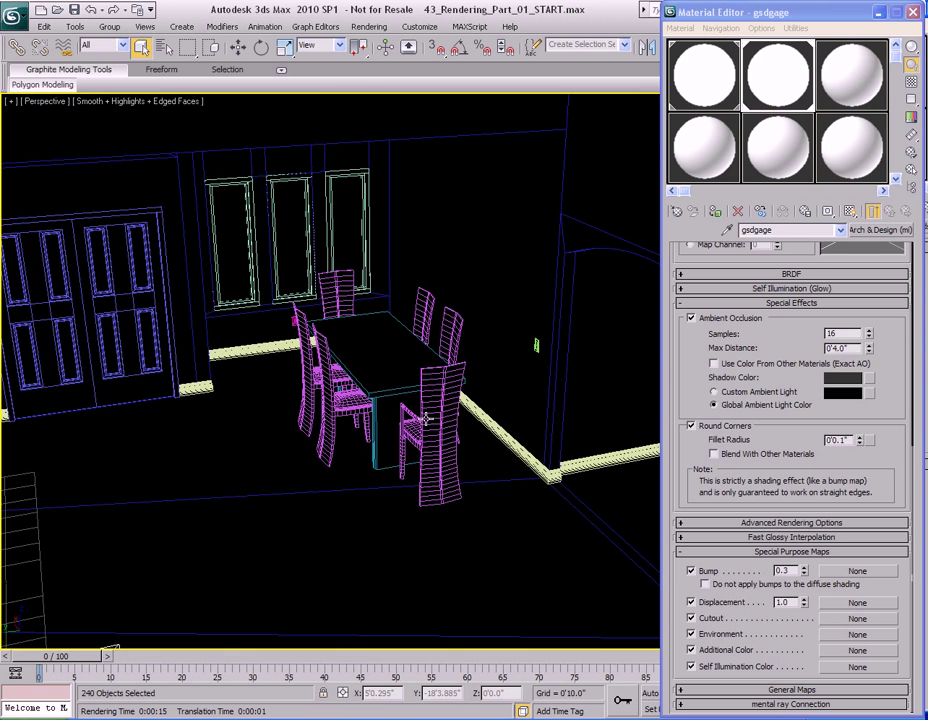
{"action": "left_click", "coordinate": [379, 350]}
{"action": "left_click", "coordinate": [432, 420], "text": "ctrl"}
{"action": "left_click", "coordinate": [450, 335], "text": "ctrl"}
{"action": "left_click", "coordinate": [443, 321], "text": "ctrl"}
{"action": "left_click", "coordinate": [329, 300], "text": "ctrl"}
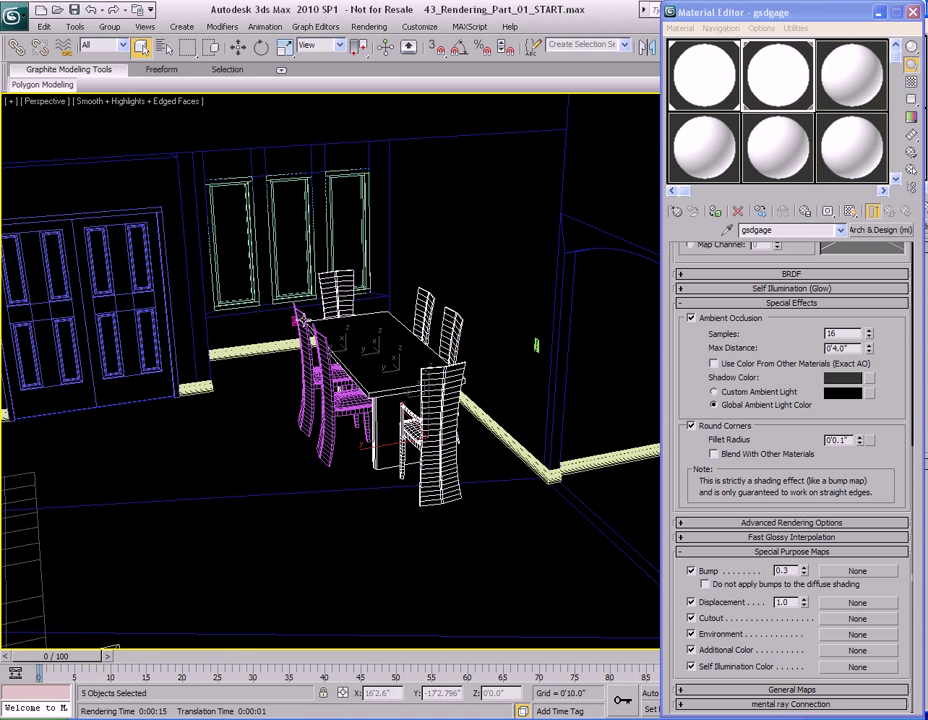
{"action": "left_click", "coordinate": [305, 380], "text": "ctrl"}
{"action": "left_click", "coordinate": [326, 420], "text": "ctrl"}
{"action": "left_click", "coordinate": [718, 212]}
Step: Test-render a close-up of a row of books on the upper bookcase shelf
{"action": "middle_click_drag", "start_coordinate": [520, 346], "coordinate": [360, 366], "text": "alt"}
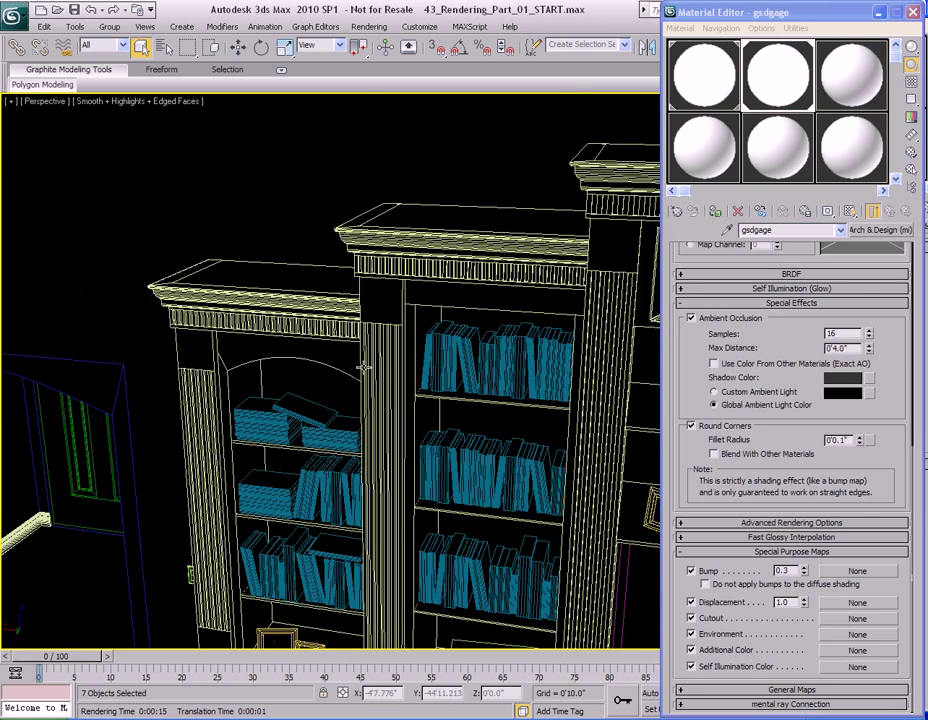
{"action": "left_click", "coordinate": [504, 371]}
{"action": "scroll", "coordinate": [493, 425], "scroll_direction": "up", "scroll_amount": 5}
{"action": "middle_click_drag", "start_coordinate": [493, 425], "coordinate": [404, 414], "text": "alt"}
{"action": "key", "text": "shift+q"}
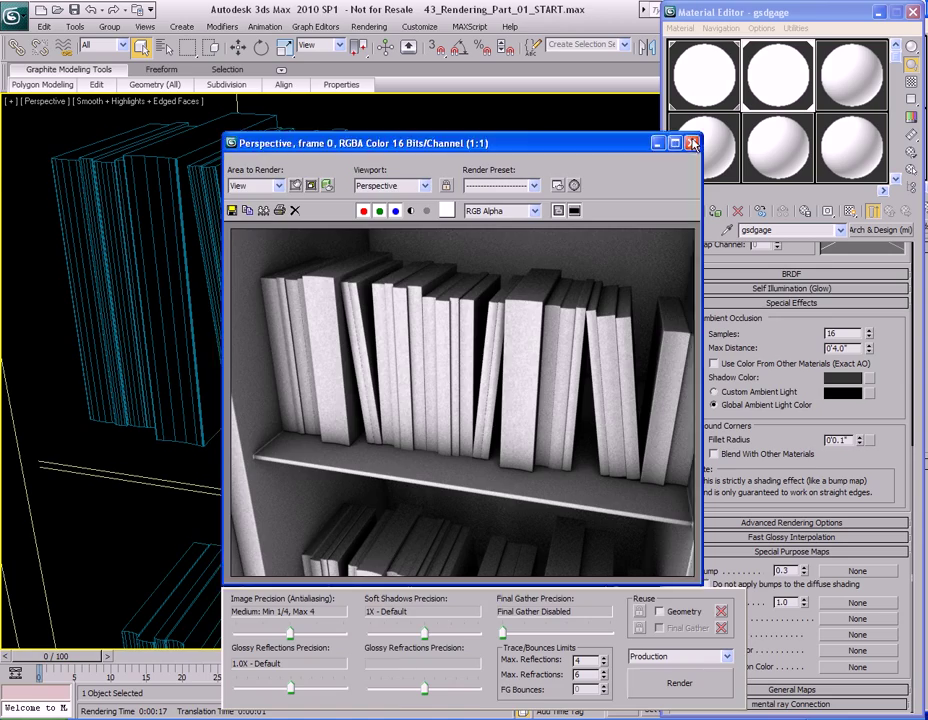
Step: Select the baseboard and crown molding by the arched doorway beside the bookcase, plus the neighbouring trim pieces
{"action": "scroll", "coordinate": [490, 153], "scroll_direction": "up", "scroll_amount": 3}
{"action": "middle_click_drag", "start_coordinate": [408, 401], "coordinate": [403, 455]}
{"action": "scroll", "coordinate": [400, 462], "scroll_direction": "down", "scroll_amount": 5}
{"action": "scroll", "coordinate": [402, 470], "scroll_direction": "up", "scroll_amount": 3}
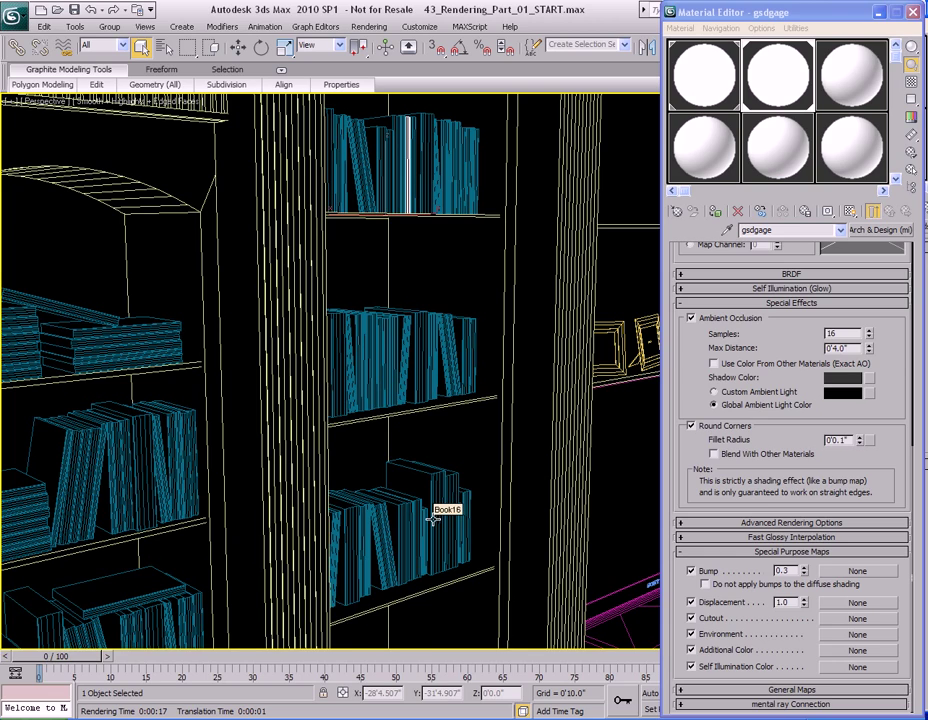
{"action": "scroll", "coordinate": [412, 507], "scroll_direction": "down", "scroll_amount": 4}
{"action": "middle_click_drag", "start_coordinate": [422, 497], "coordinate": [321, 530]}
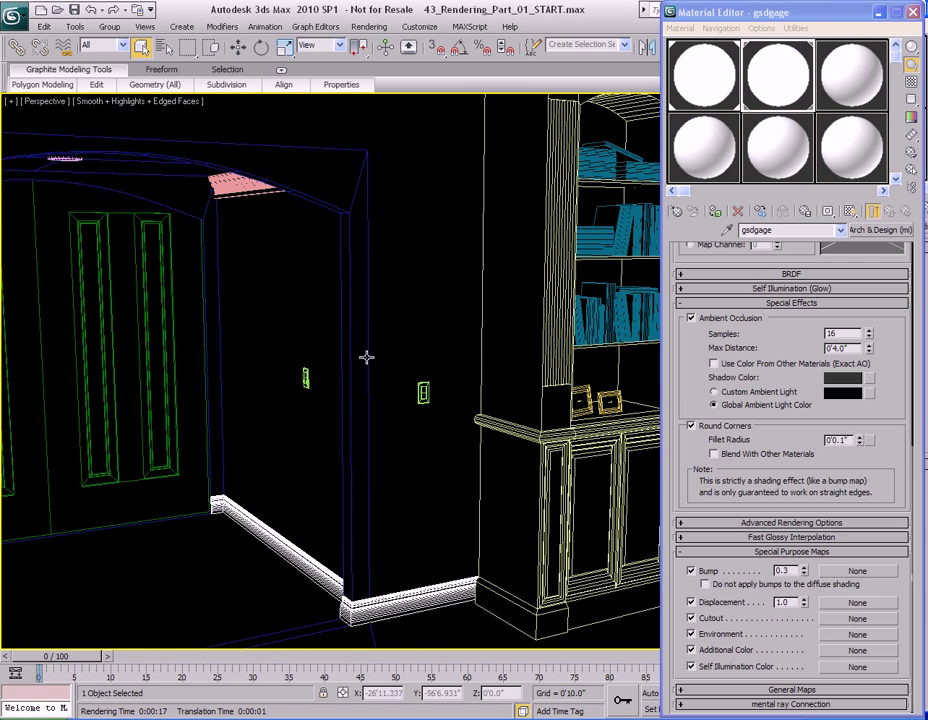
{"action": "middle_click_drag", "start_coordinate": [397, 257], "coordinate": [382, 455]}
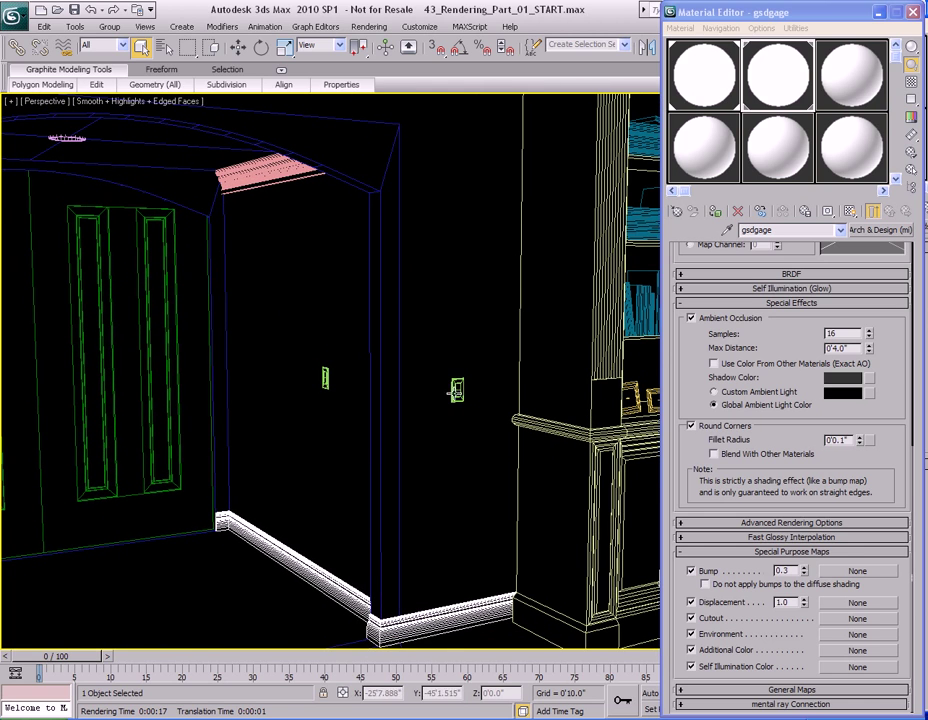
{"action": "left_click", "coordinate": [281, 168], "text": "ctrl"}
{"action": "middle_click_drag", "start_coordinate": [389, 433], "coordinate": [313, 354], "text": "alt"}
{"action": "left_click", "coordinate": [295, 207], "text": "ctrl"}
{"action": "left_click", "coordinate": [305, 528], "text": "ctrl"}
Step: Add the baseboards beside the double doors and inside the arched hallway to the selection
{"action": "middle_click_drag", "start_coordinate": [305, 528], "coordinate": [584, 546], "text": "alt"}
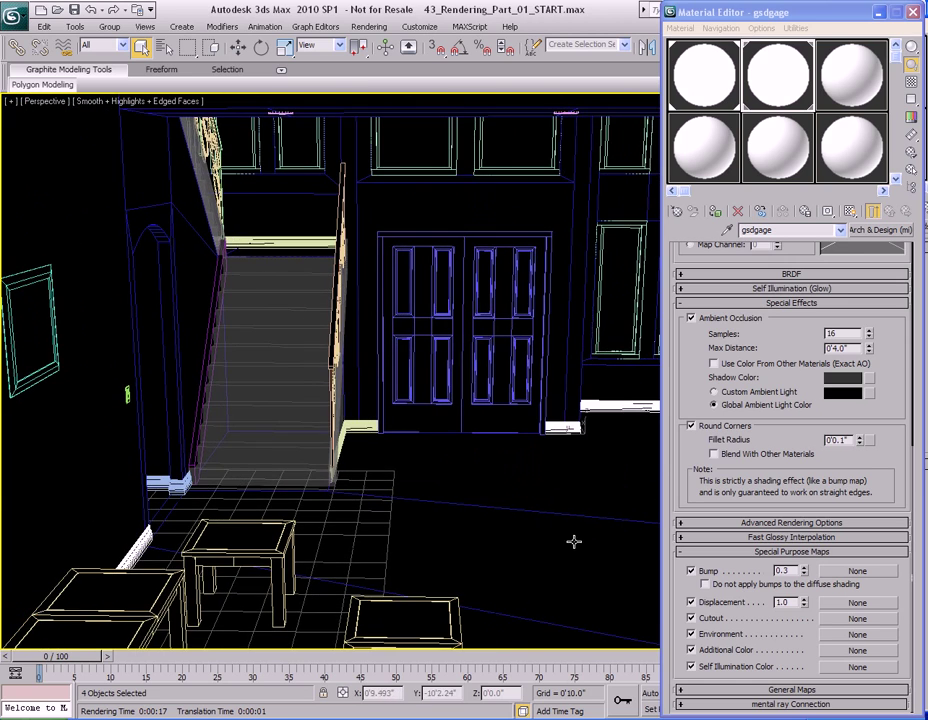
{"action": "left_click", "coordinate": [384, 426], "text": "ctrl"}
{"action": "middle_click_drag", "start_coordinate": [384, 426], "coordinate": [201, 373], "text": "alt"}
{"action": "left_click", "coordinate": [386, 415], "text": "ctrl"}
{"action": "left_click", "coordinate": [280, 360], "text": "ctrl"}
{"action": "left_click", "coordinate": [432, 362], "text": "ctrl"}
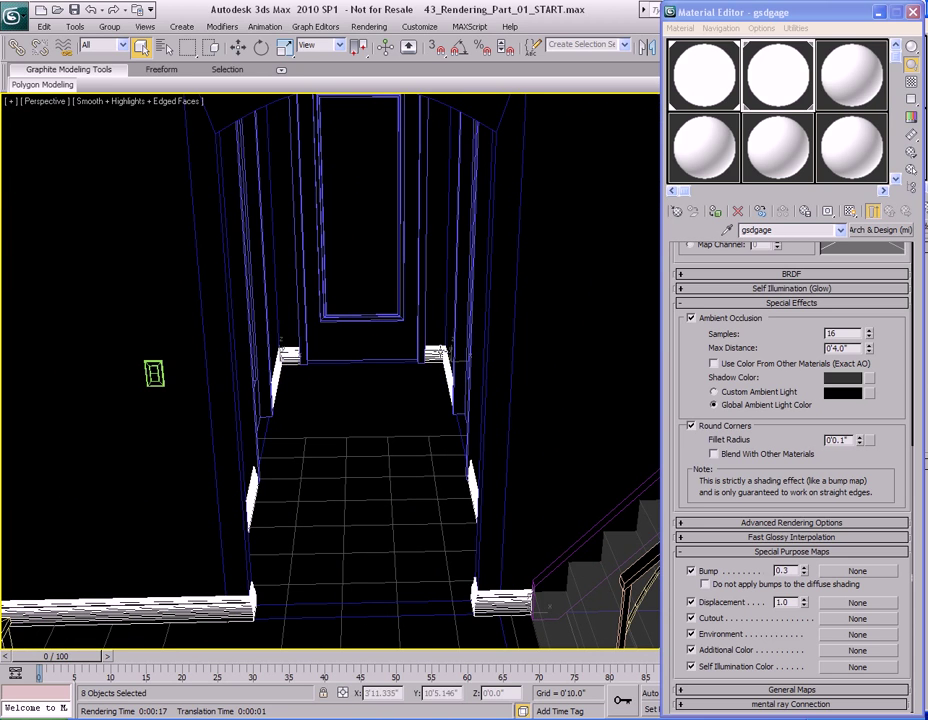
Step: Add further baseboard and crown molding pieces around the interior to the selection
{"action": "middle_click_drag", "start_coordinate": [222, 470], "coordinate": [246, 352], "text": "alt"}
{"action": "left_click", "coordinate": [273, 255], "text": "ctrl"}
{"action": "middle_click_drag", "start_coordinate": [273, 255], "coordinate": [518, 455], "text": "alt"}
{"action": "left_click", "coordinate": [278, 487], "text": "ctrl"}
{"action": "left_click", "coordinate": [520, 452], "text": "ctrl"}
{"action": "middle_click_drag", "start_coordinate": [149, 511], "coordinate": [216, 226], "text": "alt"}
{"action": "left_click", "coordinate": [219, 198], "text": "ctrl"}
Step: Add the upper hallway's baseboards to the selection and assign gsdgage to all the selected trim
{"action": "middle_click_drag", "start_coordinate": [160, 270], "coordinate": [415, 408], "text": "alt"}
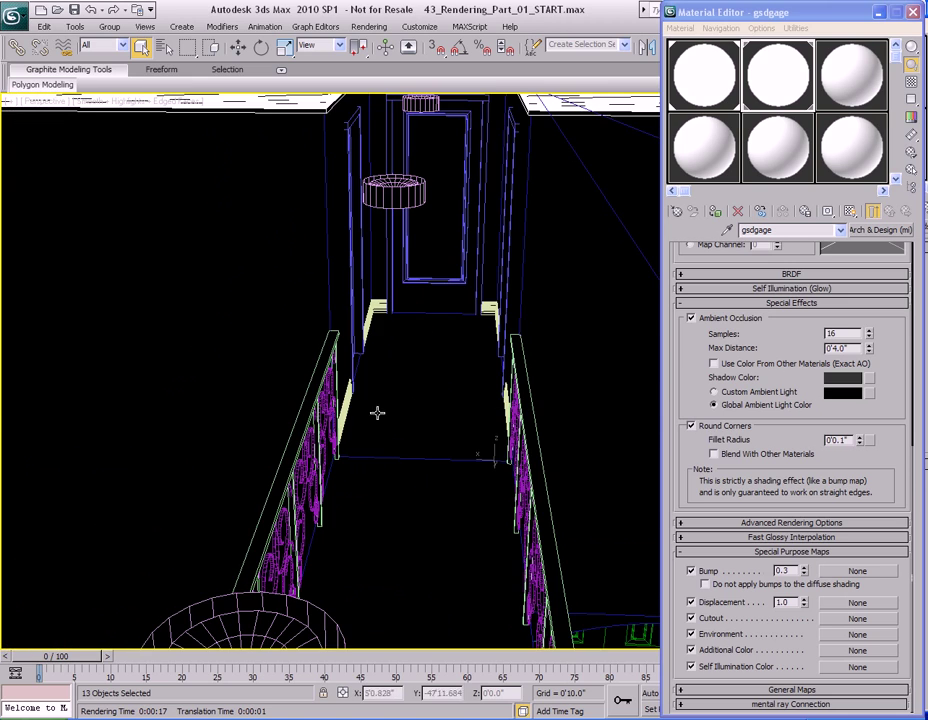
{"action": "left_click", "coordinate": [350, 395], "text": "ctrl"}
{"action": "left_click", "coordinate": [380, 304], "text": "ctrl"}
{"action": "left_click", "coordinate": [490, 309], "text": "ctrl"}
{"action": "left_click", "coordinate": [367, 296], "text": "ctrl"}
{"action": "middle_click_drag", "start_coordinate": [384, 333], "coordinate": [532, 385], "text": "alt"}
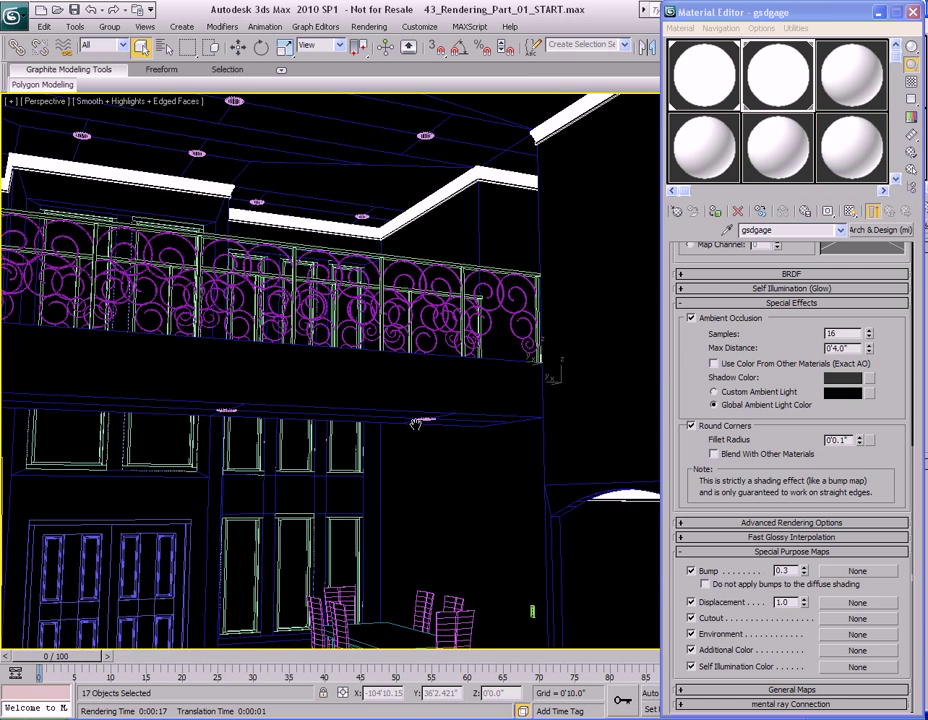
{"action": "left_click", "coordinate": [714, 211]}
Step: Select all scene objects whose names start with "light", covering the light switches and ceiling fixtures
{"action": "middle_click_drag", "start_coordinate": [398, 367], "coordinate": [403, 318], "text": "alt"}
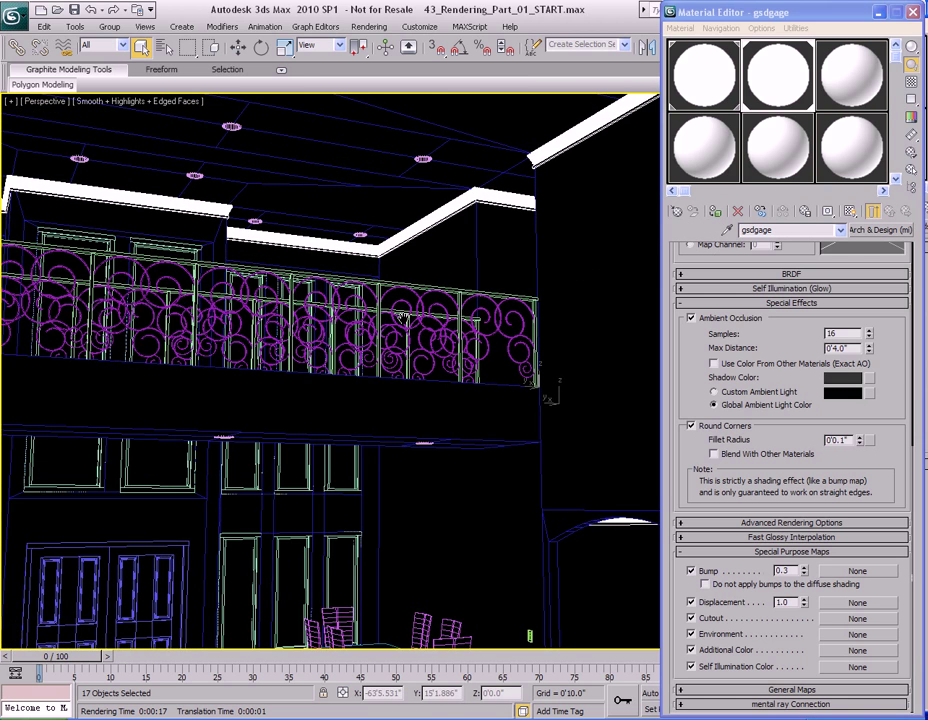
{"action": "key", "text": "h"}
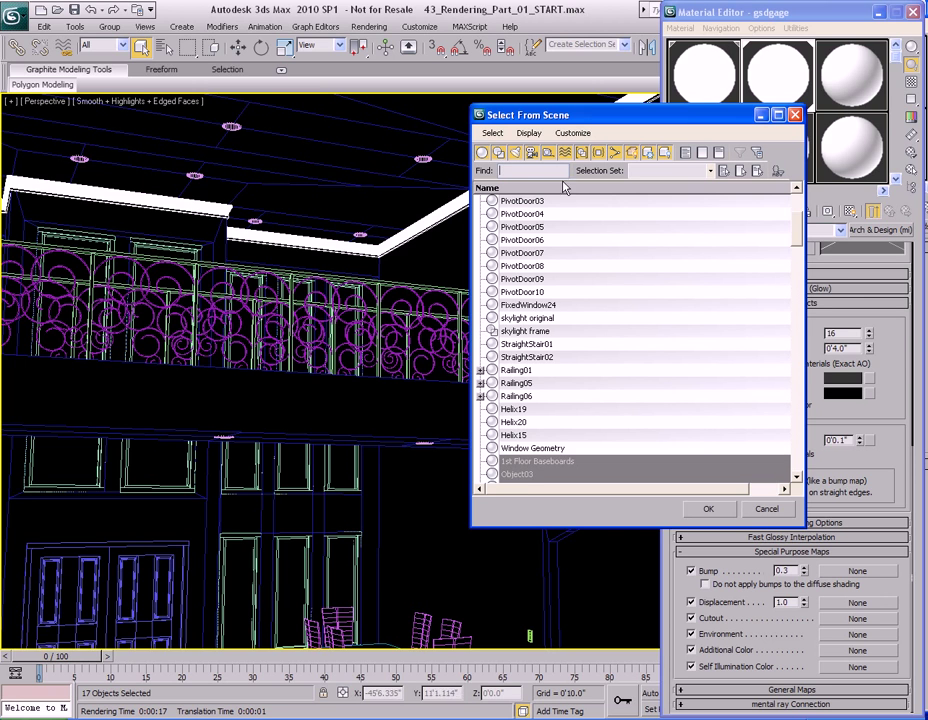
{"action": "type", "text": "light"}
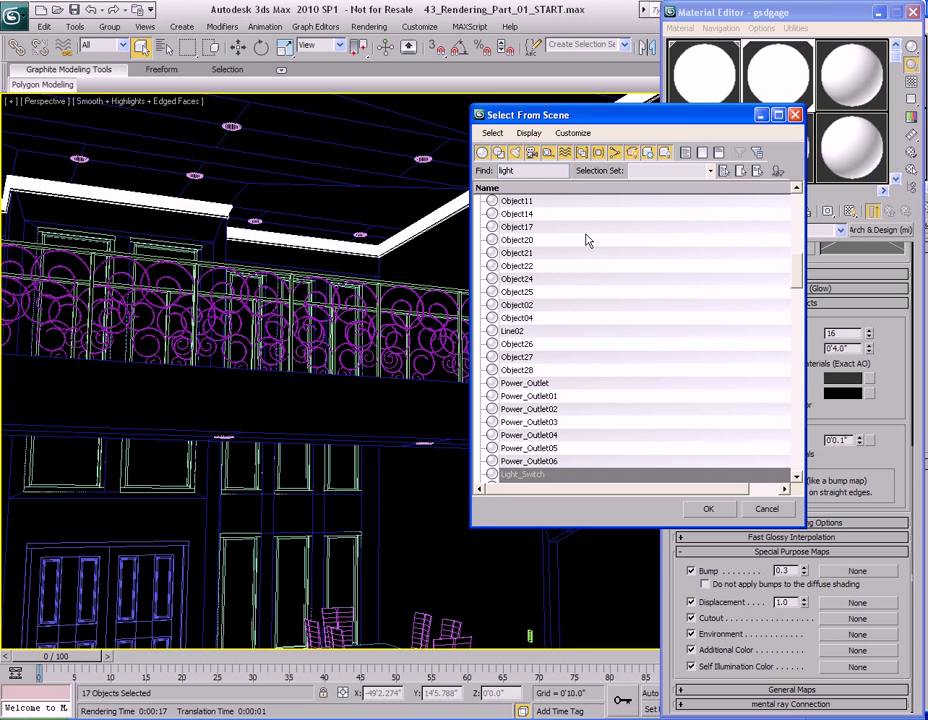
{"action": "scroll", "coordinate": [630, 415], "scroll_direction": "down", "scroll_amount": 13}
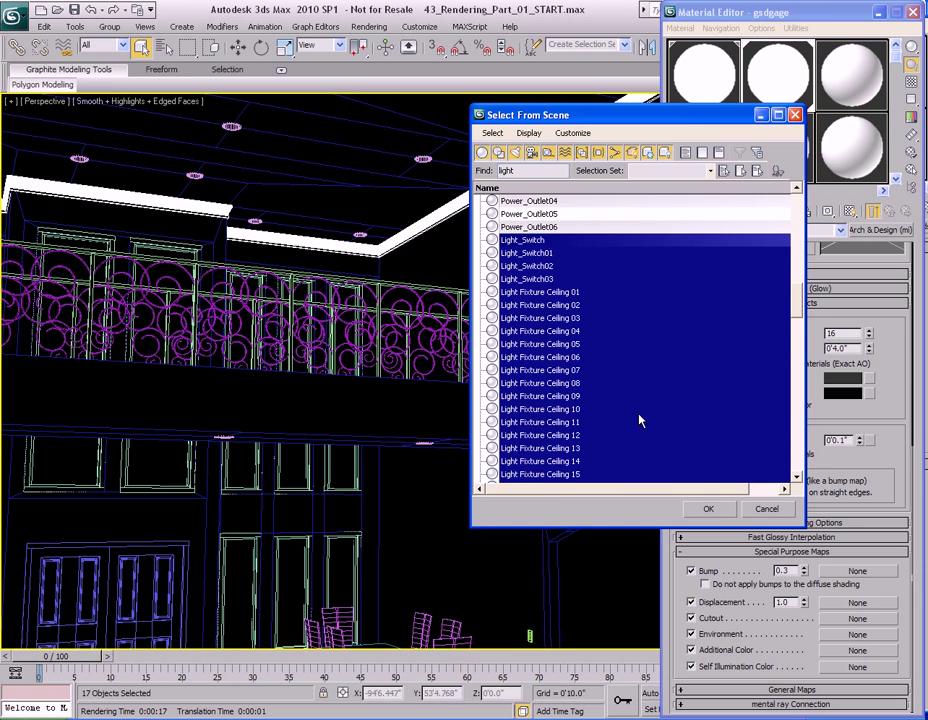
{"action": "left_click", "coordinate": [708, 511]}
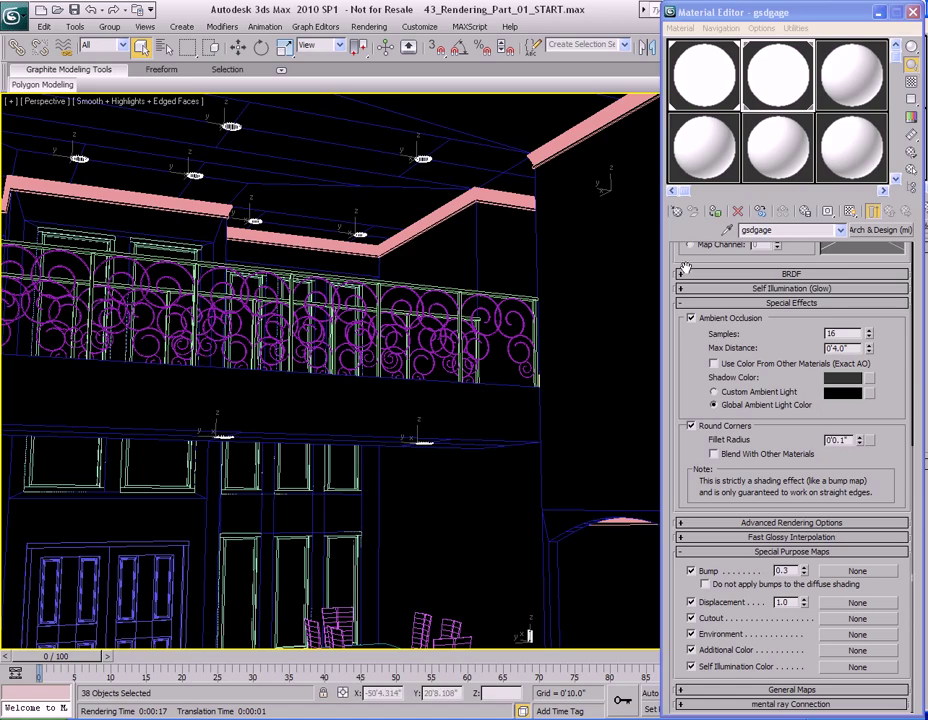
Step: Identify the outlet on the wall behind the table, then select all scene objects whose names start with "power"
{"action": "middle_click_drag", "start_coordinate": [462, 480], "coordinate": [479, 418]}
{"action": "scroll", "coordinate": [479, 418], "scroll_direction": "up", "scroll_amount": 10}
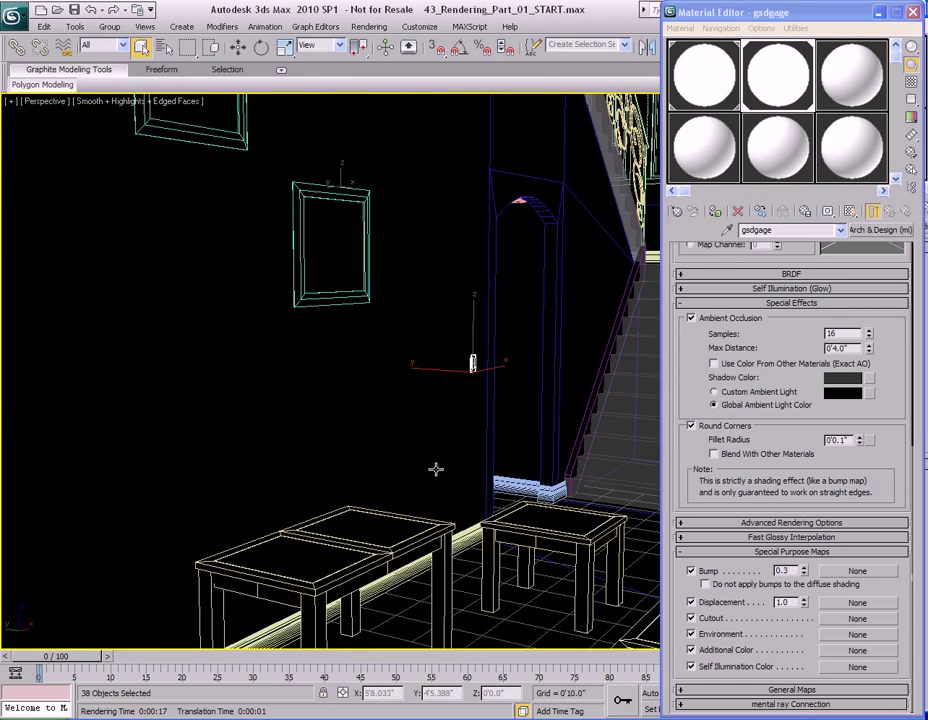
{"action": "middle_click_drag", "start_coordinate": [541, 437], "coordinate": [189, 411], "text": "alt"}
{"action": "middle_click_drag", "start_coordinate": [259, 441], "coordinate": [306, 389], "text": "alt"}
{"action": "middle_click_drag", "start_coordinate": [147, 503], "coordinate": [373, 435], "text": "alt"}
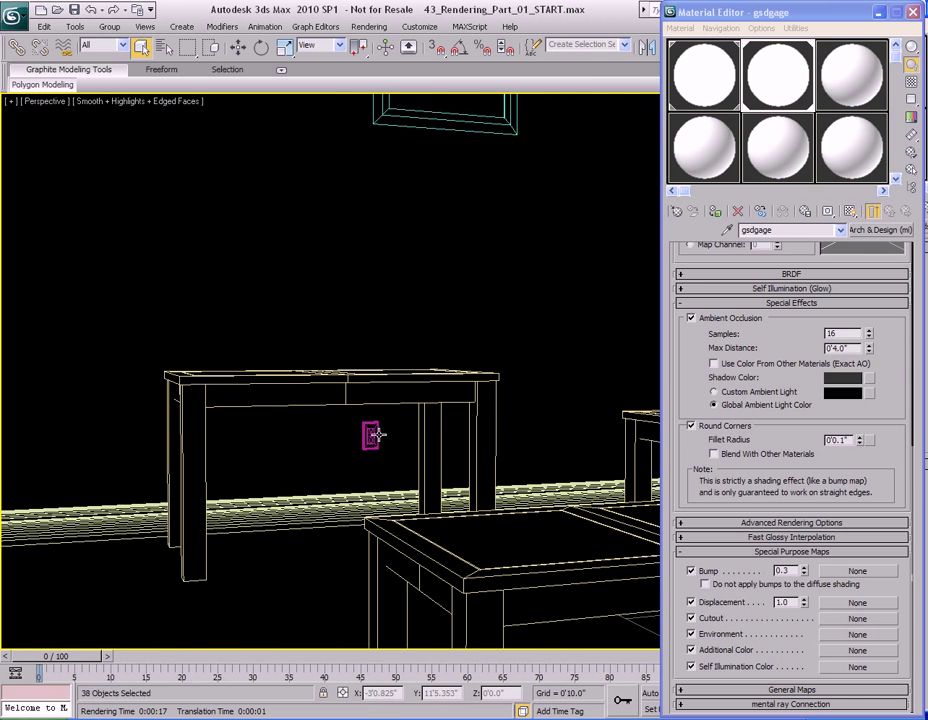
{"action": "left_click", "coordinate": [368, 434]}
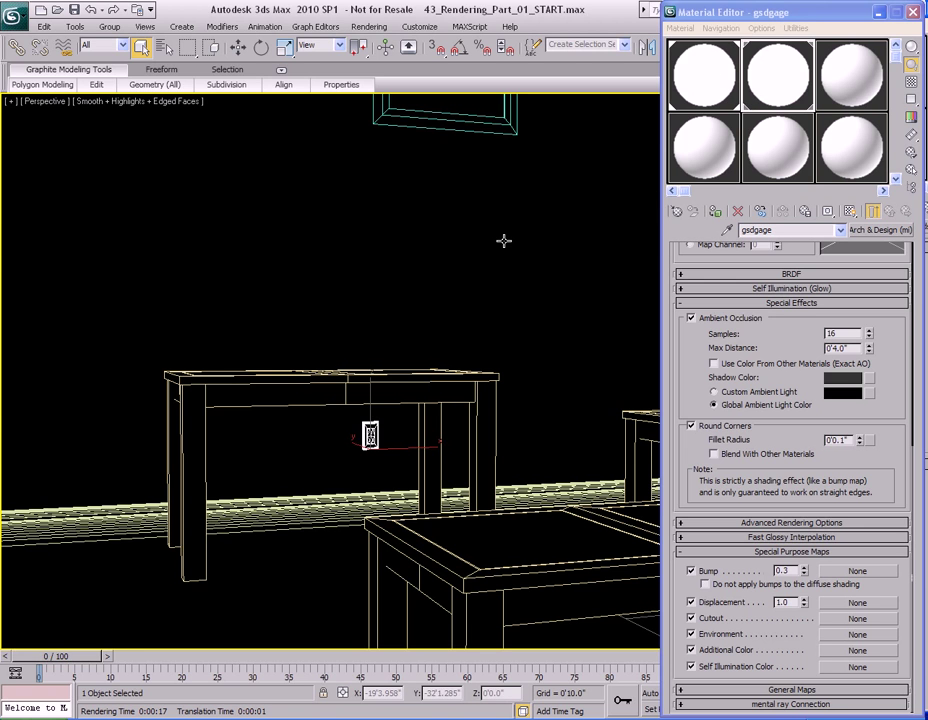
{"action": "key", "text": "h"}
{"action": "scroll", "coordinate": [582, 367], "scroll_direction": "down", "scroll_amount": 1}
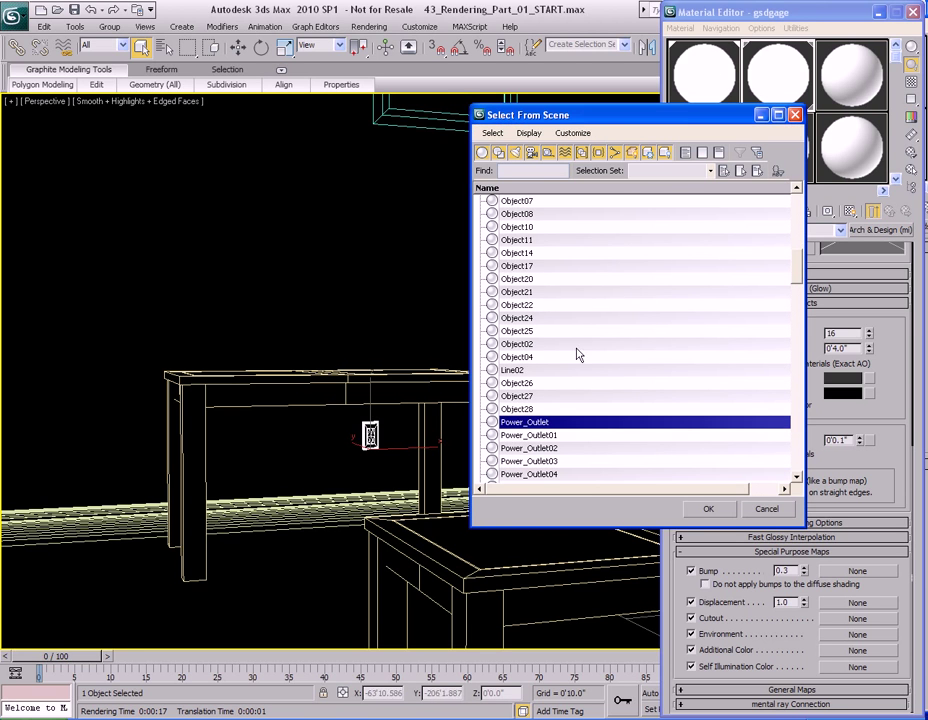
{"action": "left_click", "coordinate": [538, 170]}
{"action": "type", "text": "power"}
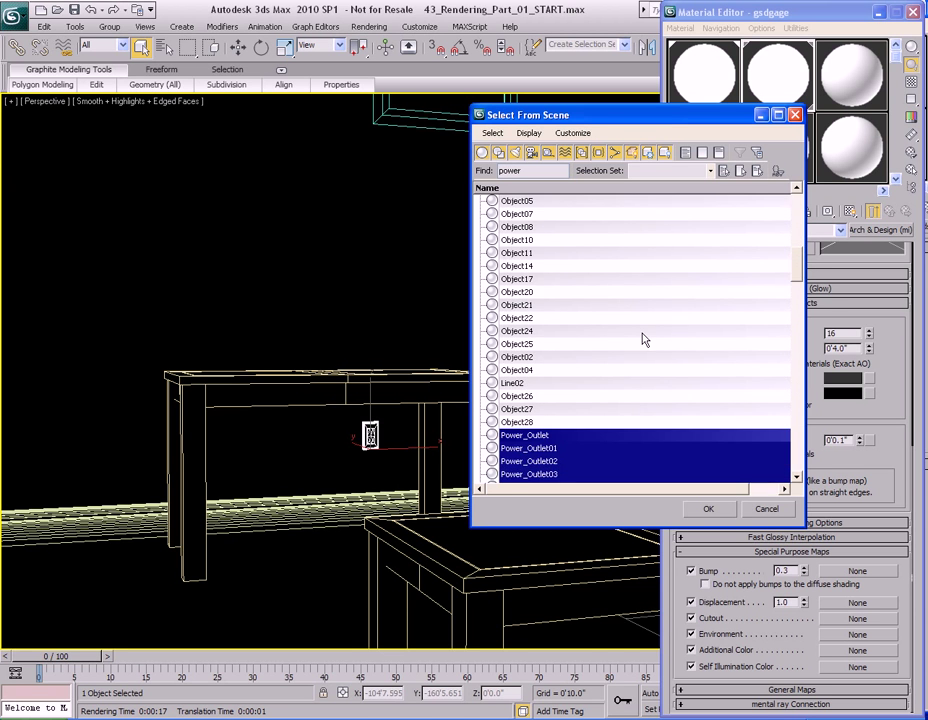
{"action": "scroll", "coordinate": [642, 337], "scroll_direction": "down", "scroll_amount": 7}
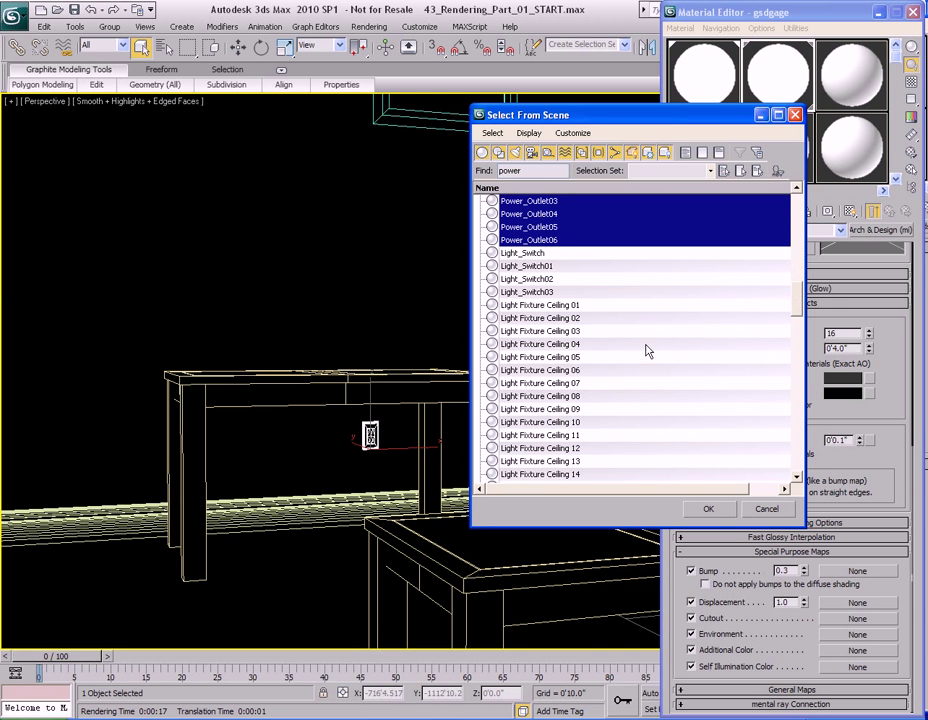
{"action": "left_click", "coordinate": [708, 508]}
Step: Test-render a perspective view of the whole bookcase wall unit and the adjoining window wall
{"action": "middle_click_drag", "start_coordinate": [372, 275], "coordinate": [480, 392], "text": "alt"}
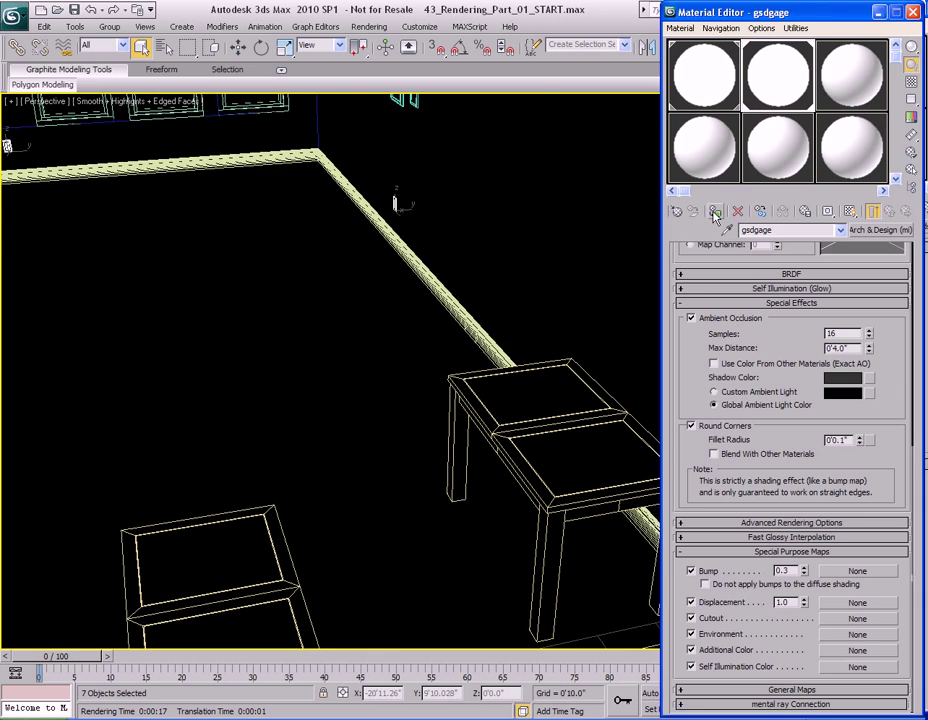
{"action": "middle_click_drag", "start_coordinate": [354, 244], "coordinate": [541, 373]}
{"action": "scroll", "coordinate": [452, 338], "scroll_direction": "up", "scroll_amount": 6}
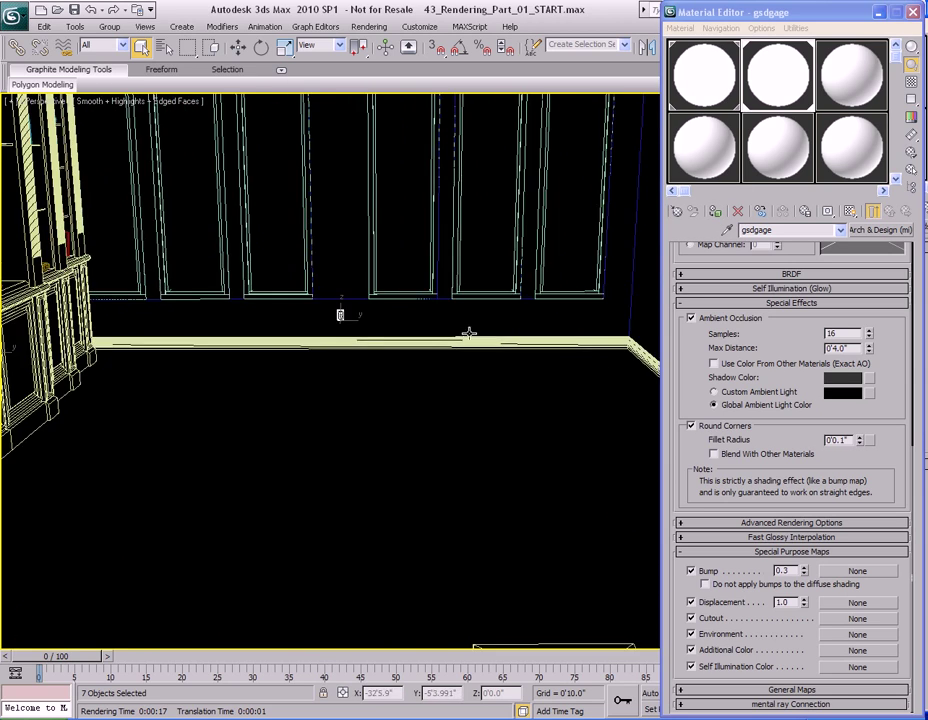
{"action": "middle_click_drag", "start_coordinate": [452, 344], "coordinate": [534, 385], "text": "alt"}
{"action": "middle_click_drag", "start_coordinate": [414, 340], "coordinate": [470, 350]}
{"action": "scroll", "coordinate": [420, 349], "scroll_direction": "up", "scroll_amount": 5}
{"action": "scroll", "coordinate": [455, 354], "scroll_direction": "down", "scroll_amount": 6}
{"action": "key", "text": "shift+q"}
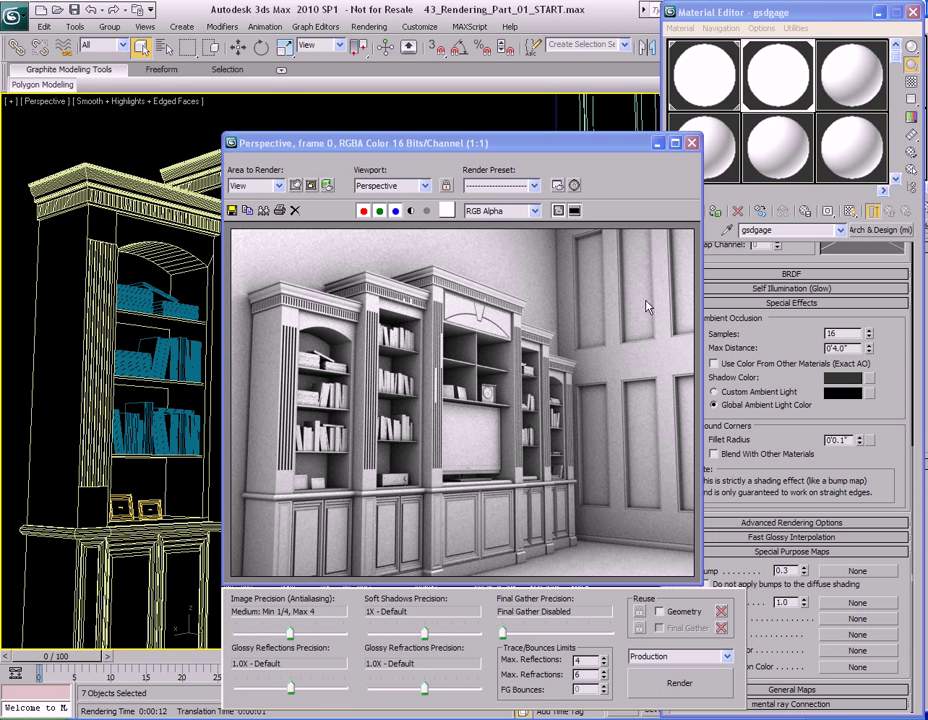
Step: Set Samples to 128 in the diffuse Ambient/Reflective Occlusion maps of the 01 - Default and gsdgage materials
{"action": "left_click_drag", "start_coordinate": [593, 147], "coordinate": [393, 95]}
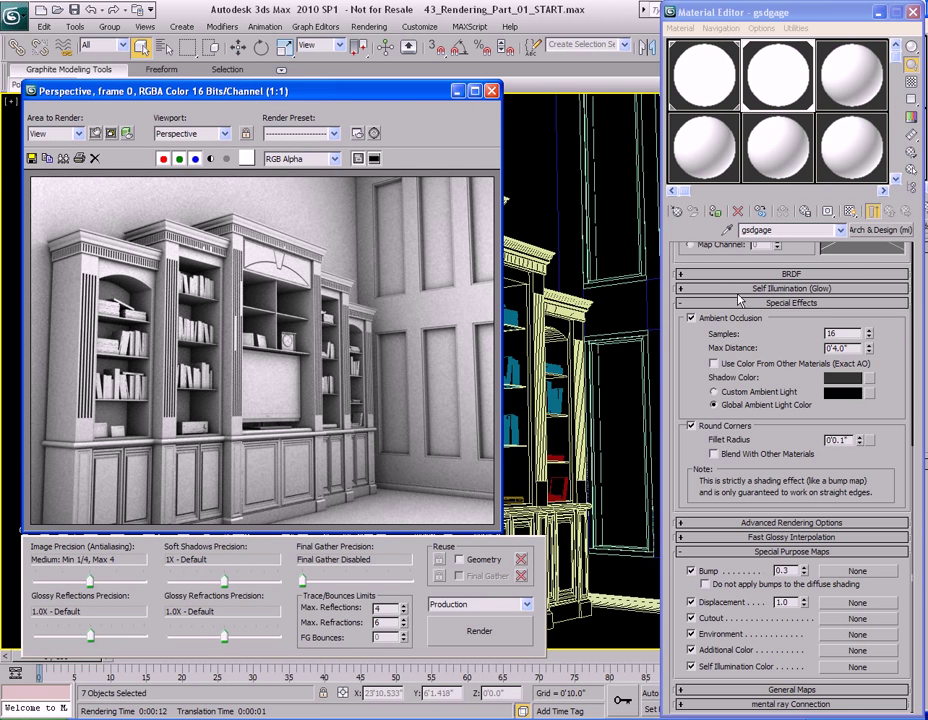
{"action": "left_click", "coordinate": [791, 302]}
{"action": "left_click_drag", "start_coordinate": [806, 285], "coordinate": [806, 307]}
{"action": "scroll", "coordinate": [741, 307], "scroll_direction": "up", "scroll_amount": 5}
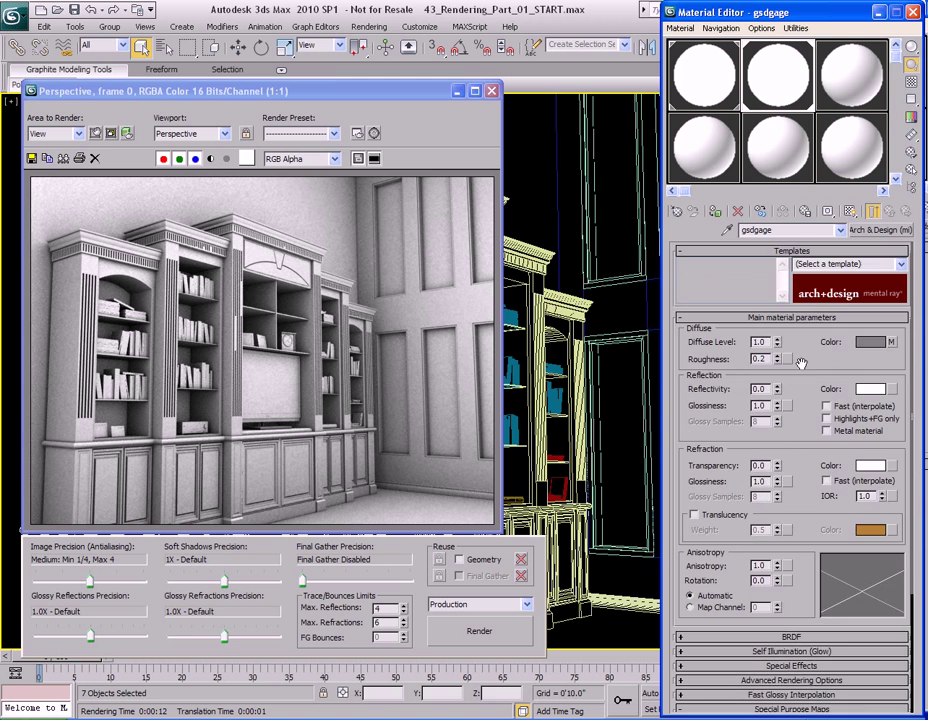
{"action": "left_click", "coordinate": [712, 86]}
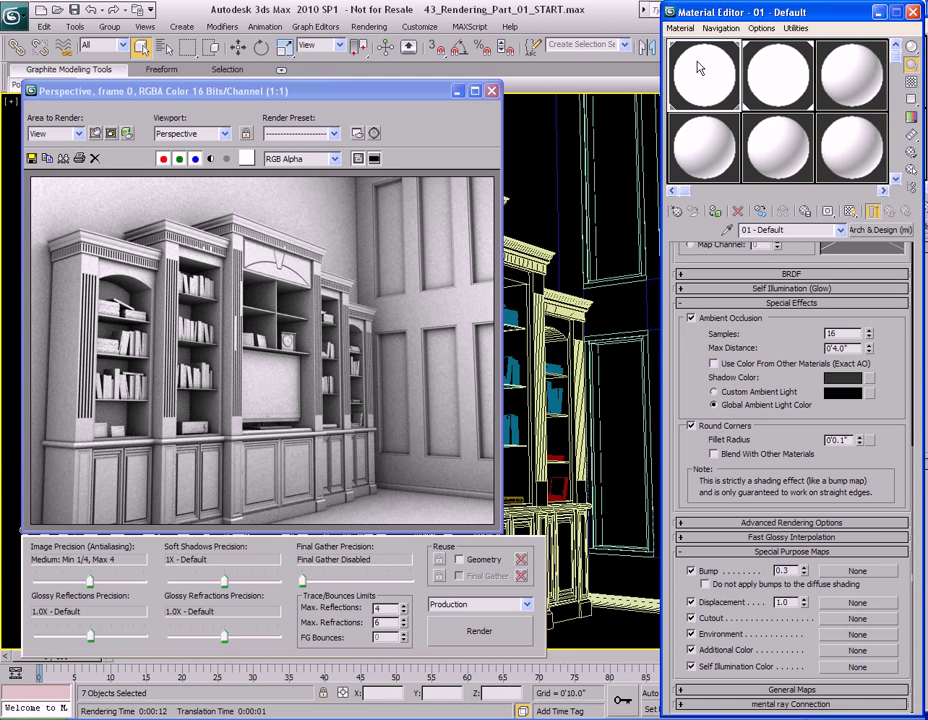
{"action": "scroll", "coordinate": [795, 358], "scroll_direction": "up", "scroll_amount": 5}
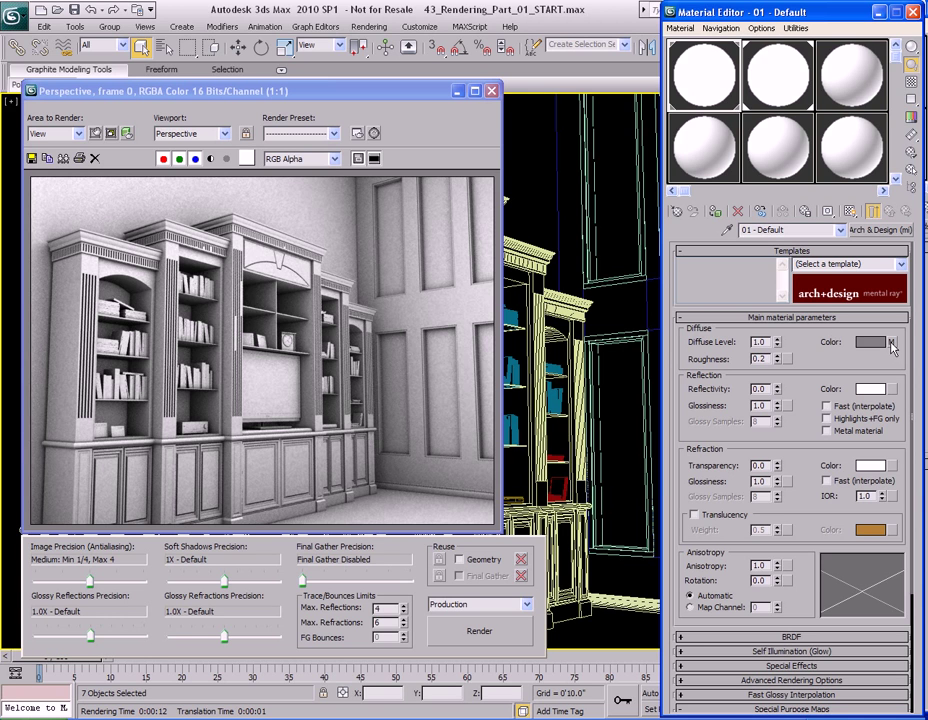
{"action": "left_click", "coordinate": [893, 342]}
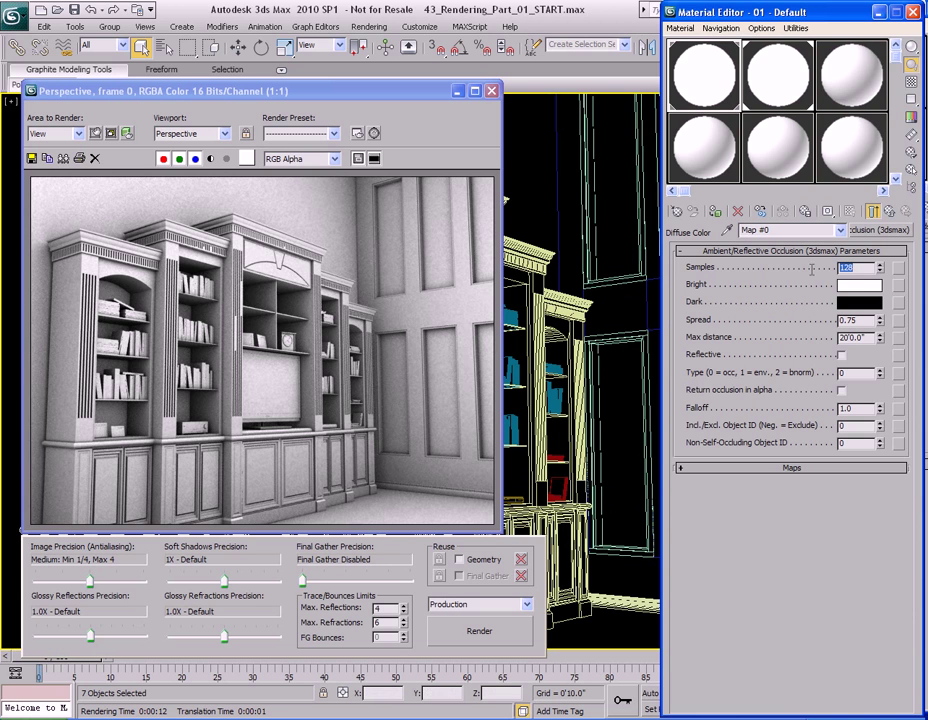
{"action": "left_click", "coordinate": [777, 75]}
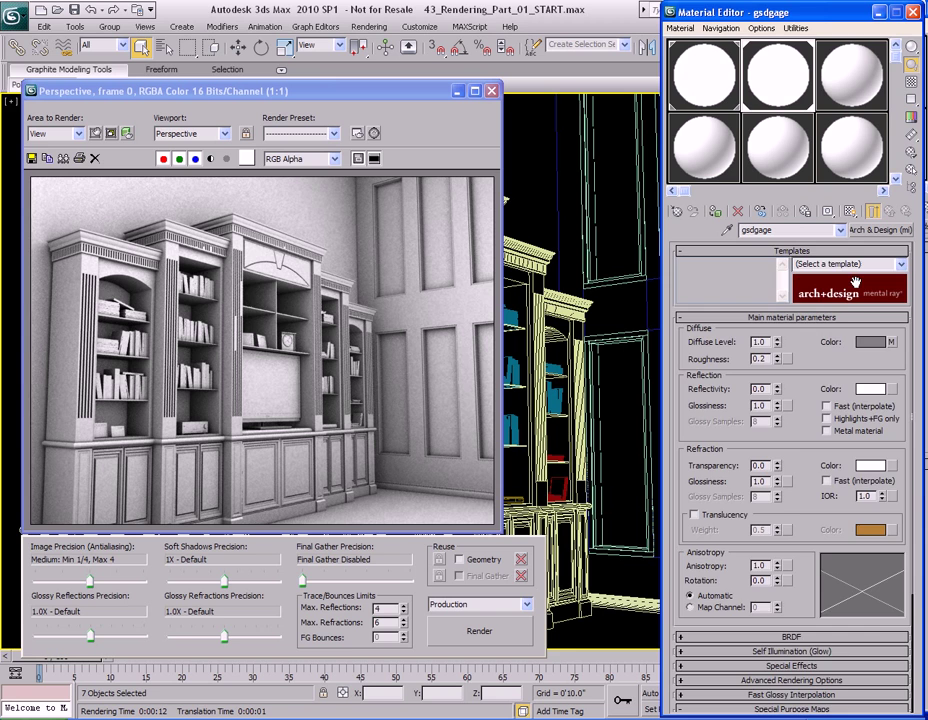
{"action": "left_click", "coordinate": [891, 342]}
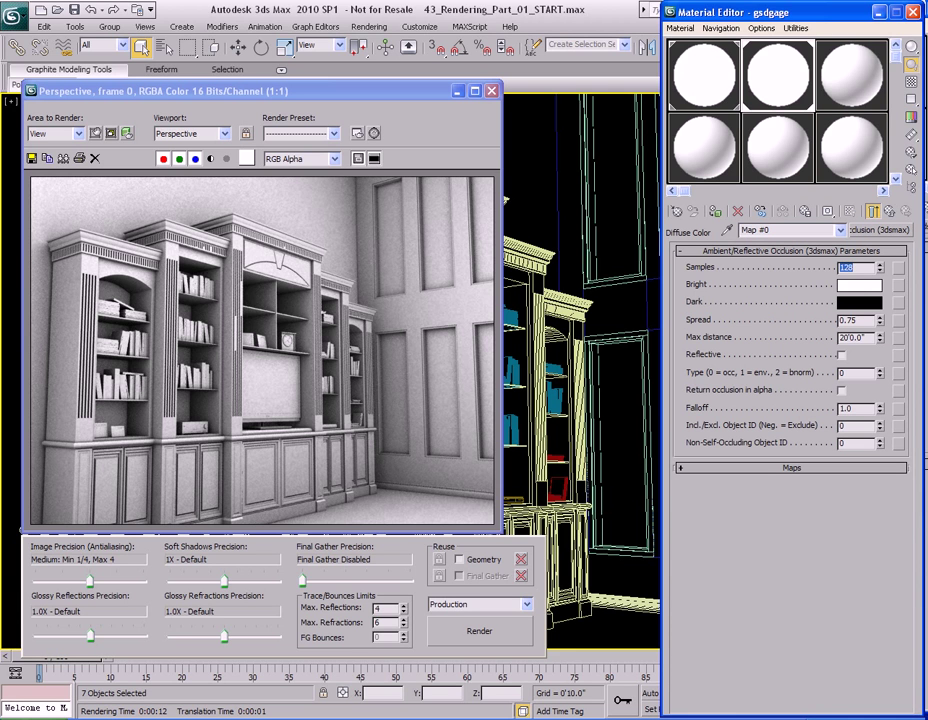
Step: Re-render the wall unit view with the updated occlusion maps and save the scene
{"action": "key", "text": "shift+q"}
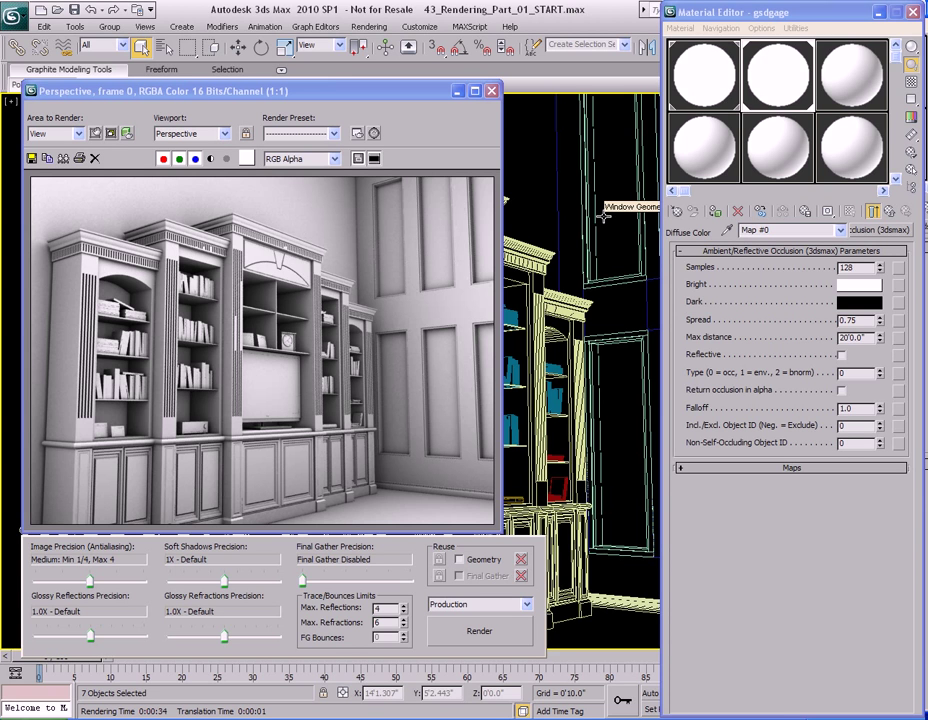
{"action": "key", "text": "ctrl+s"}
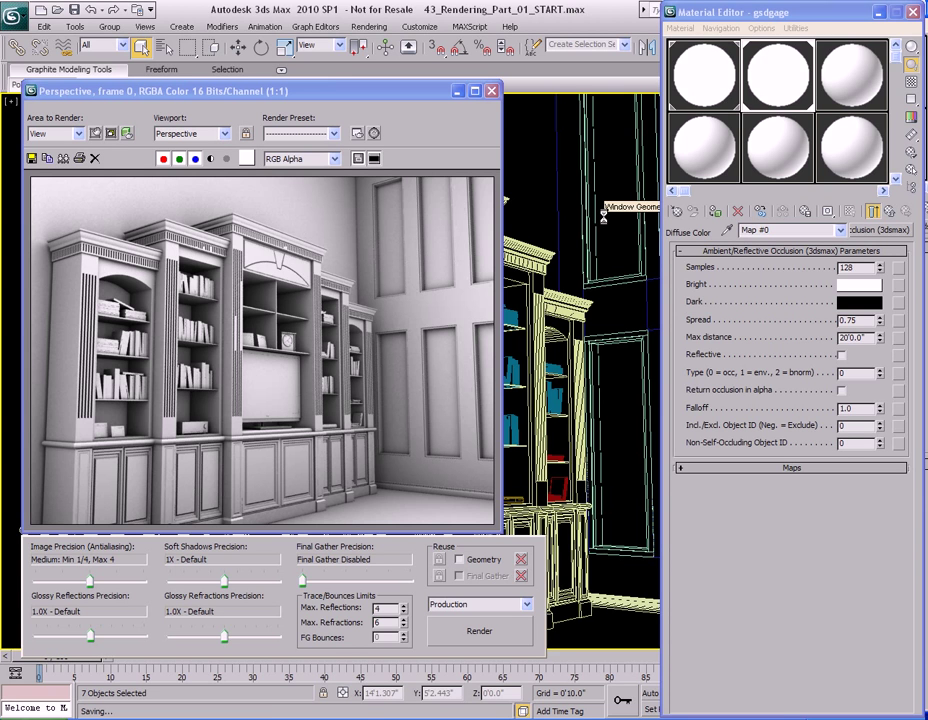